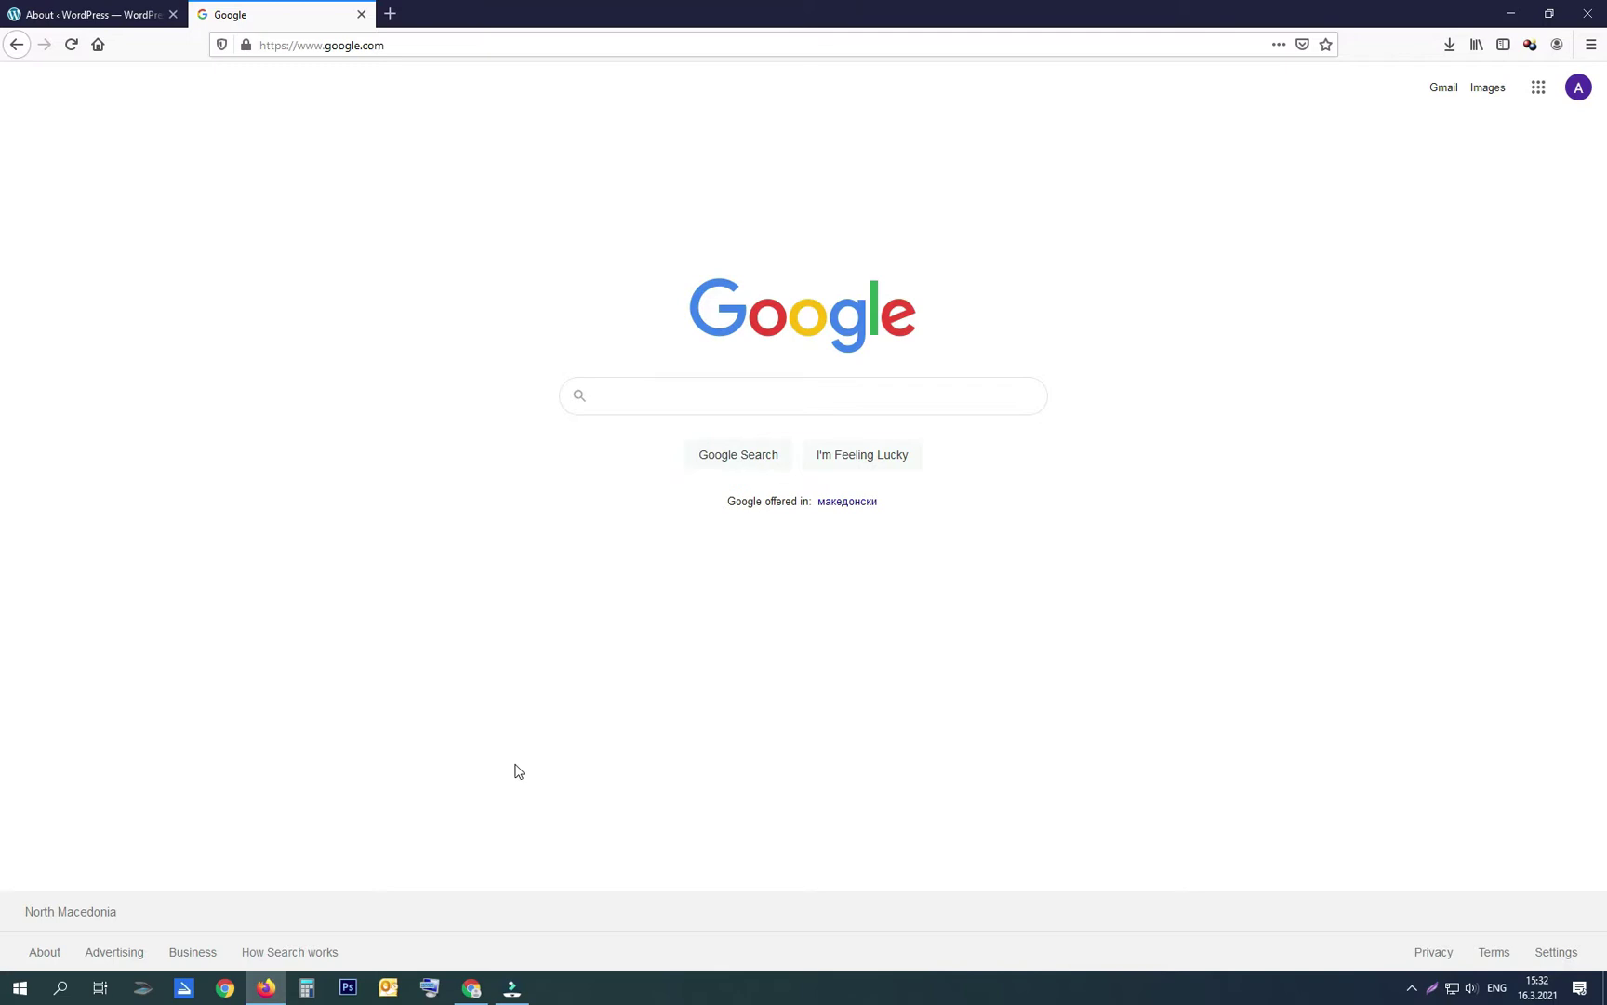
# Search Google for 'google search console'
pyautogui.click(646, 399)
pyautogui.write('googl')
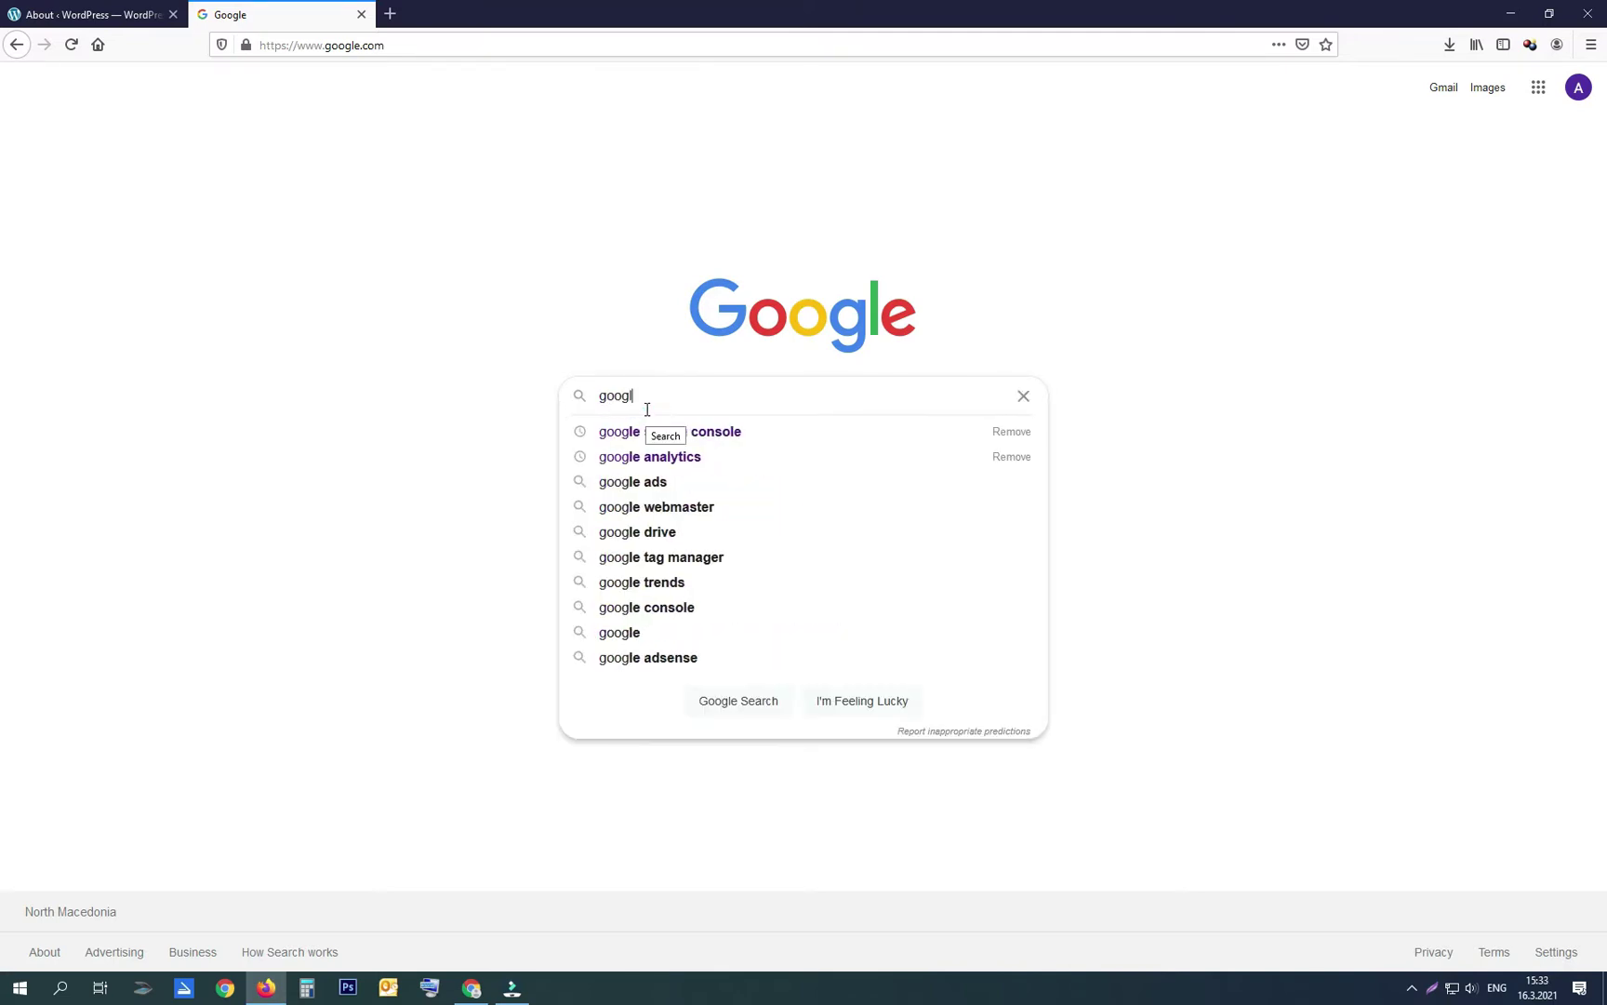
pyautogui.write('e search console')
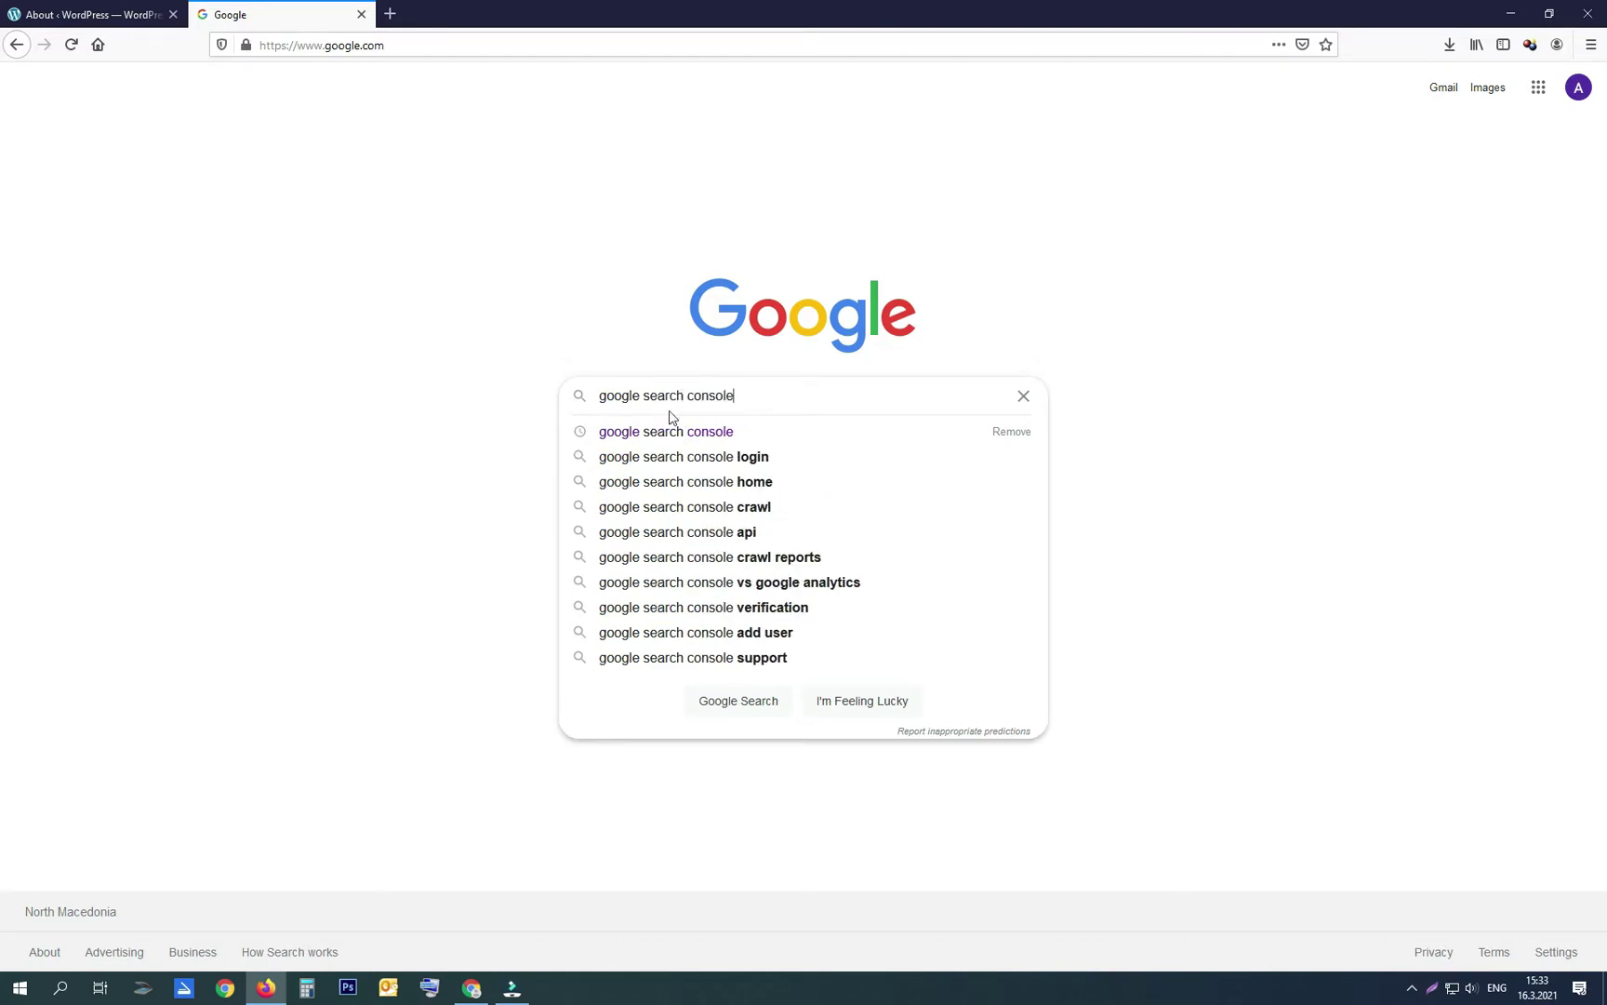
pyautogui.click(762, 432)
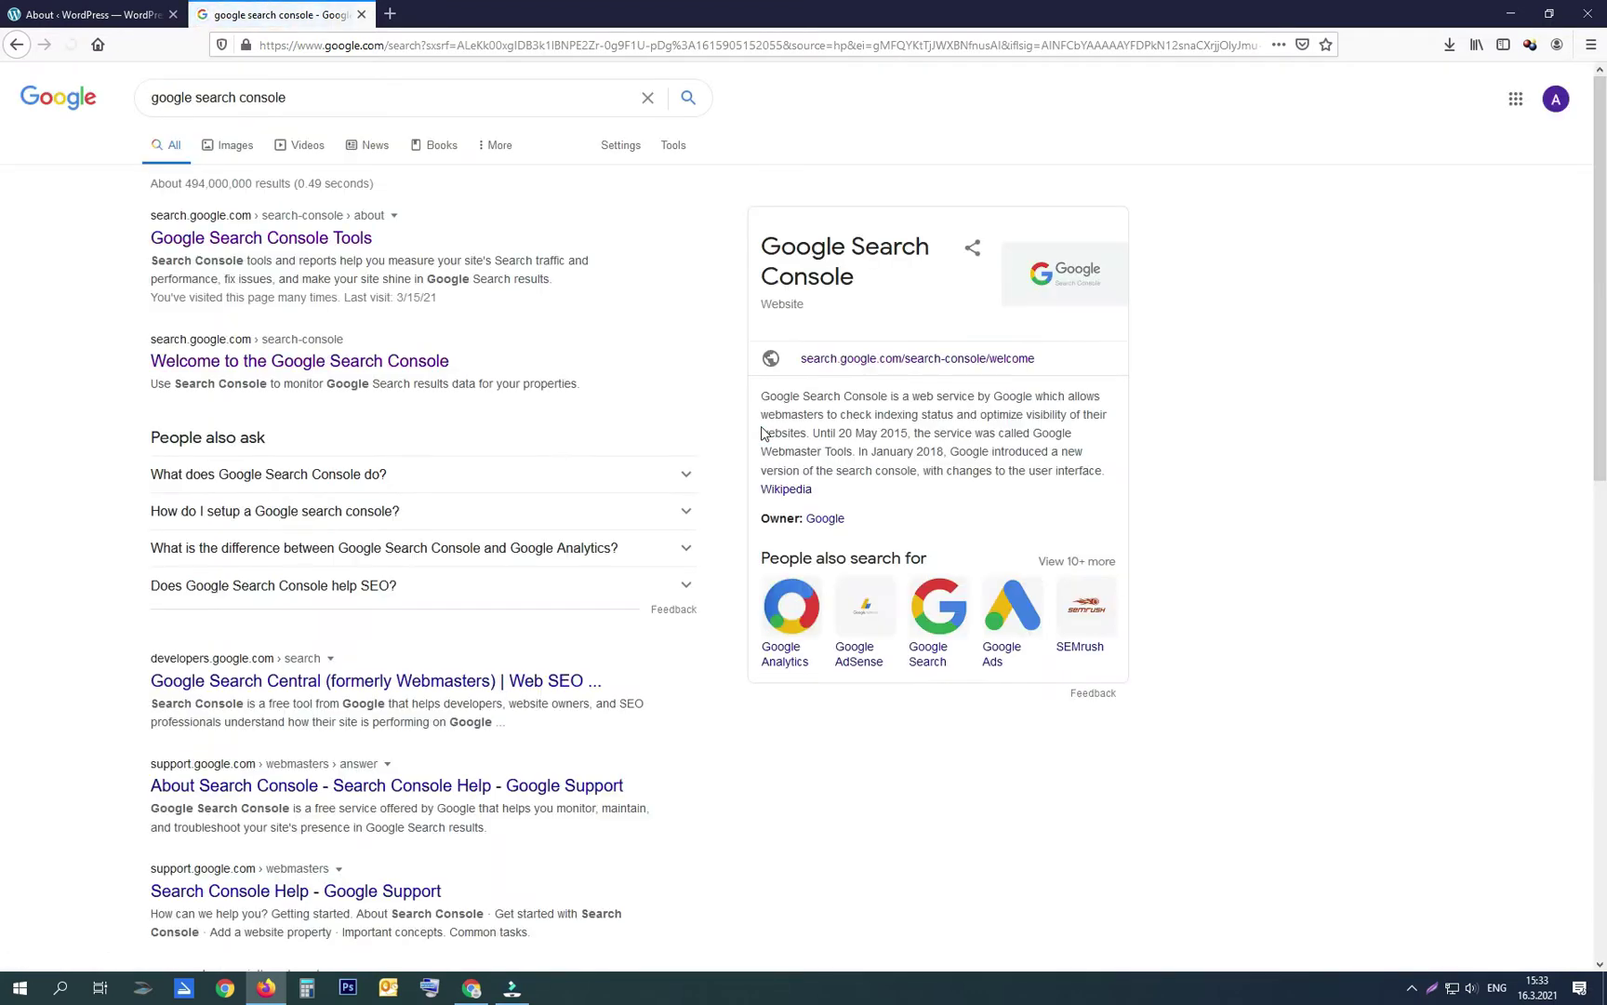
pyautogui.click(318, 238)
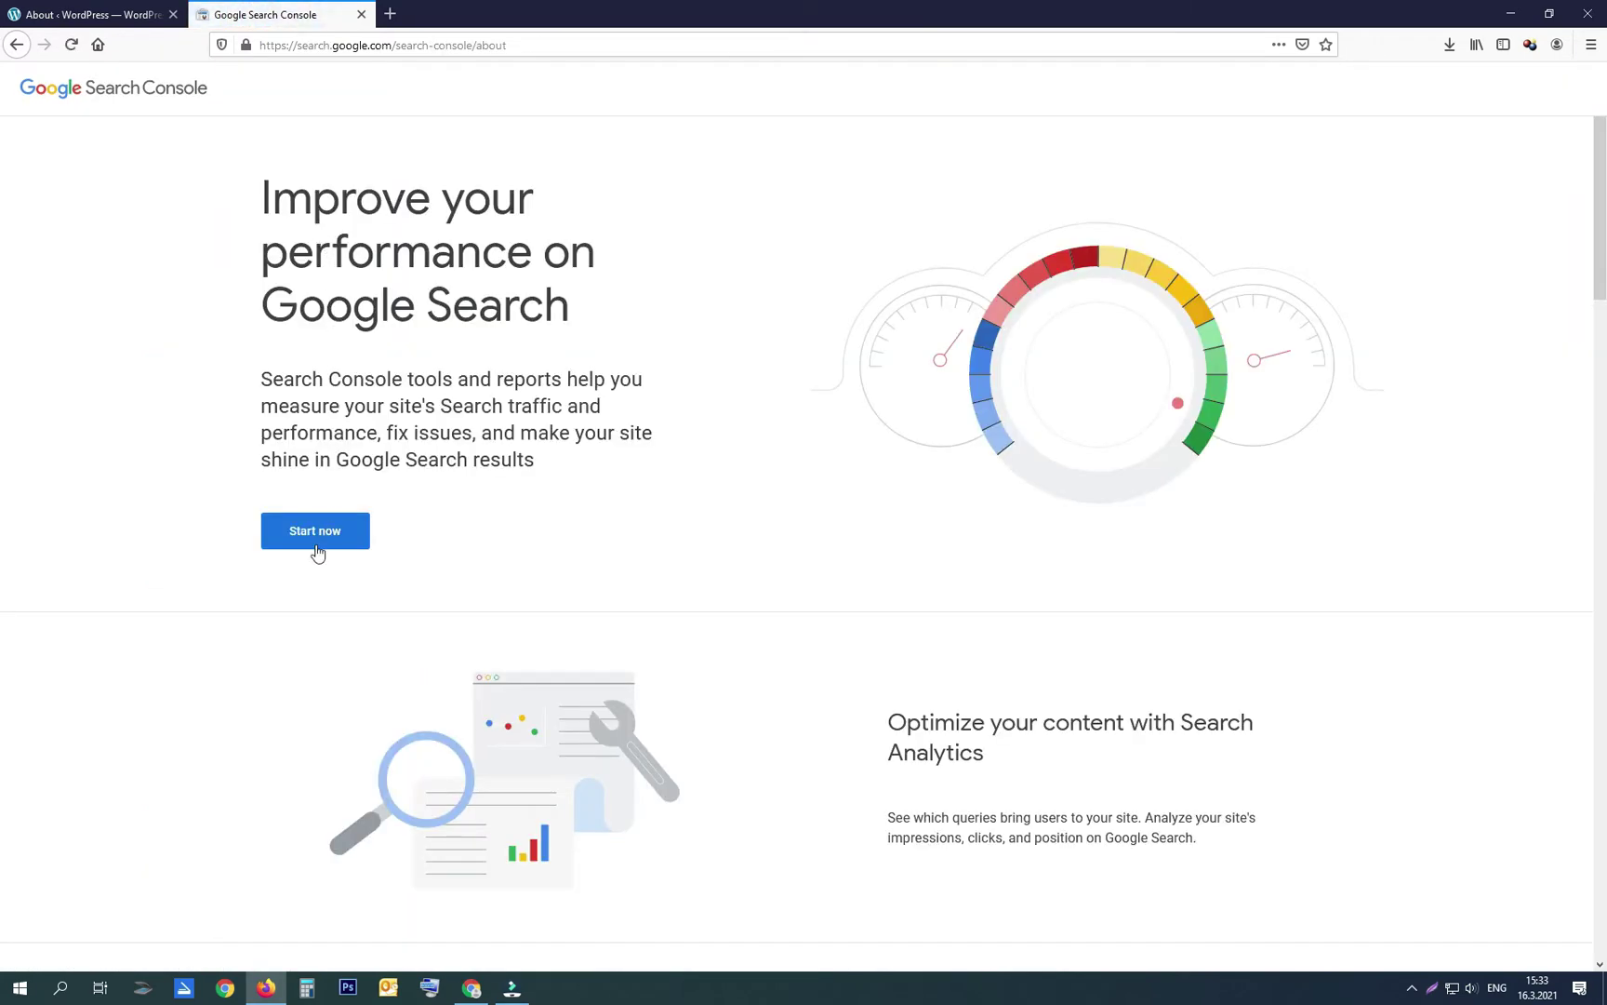
pyautogui.click(317, 551)
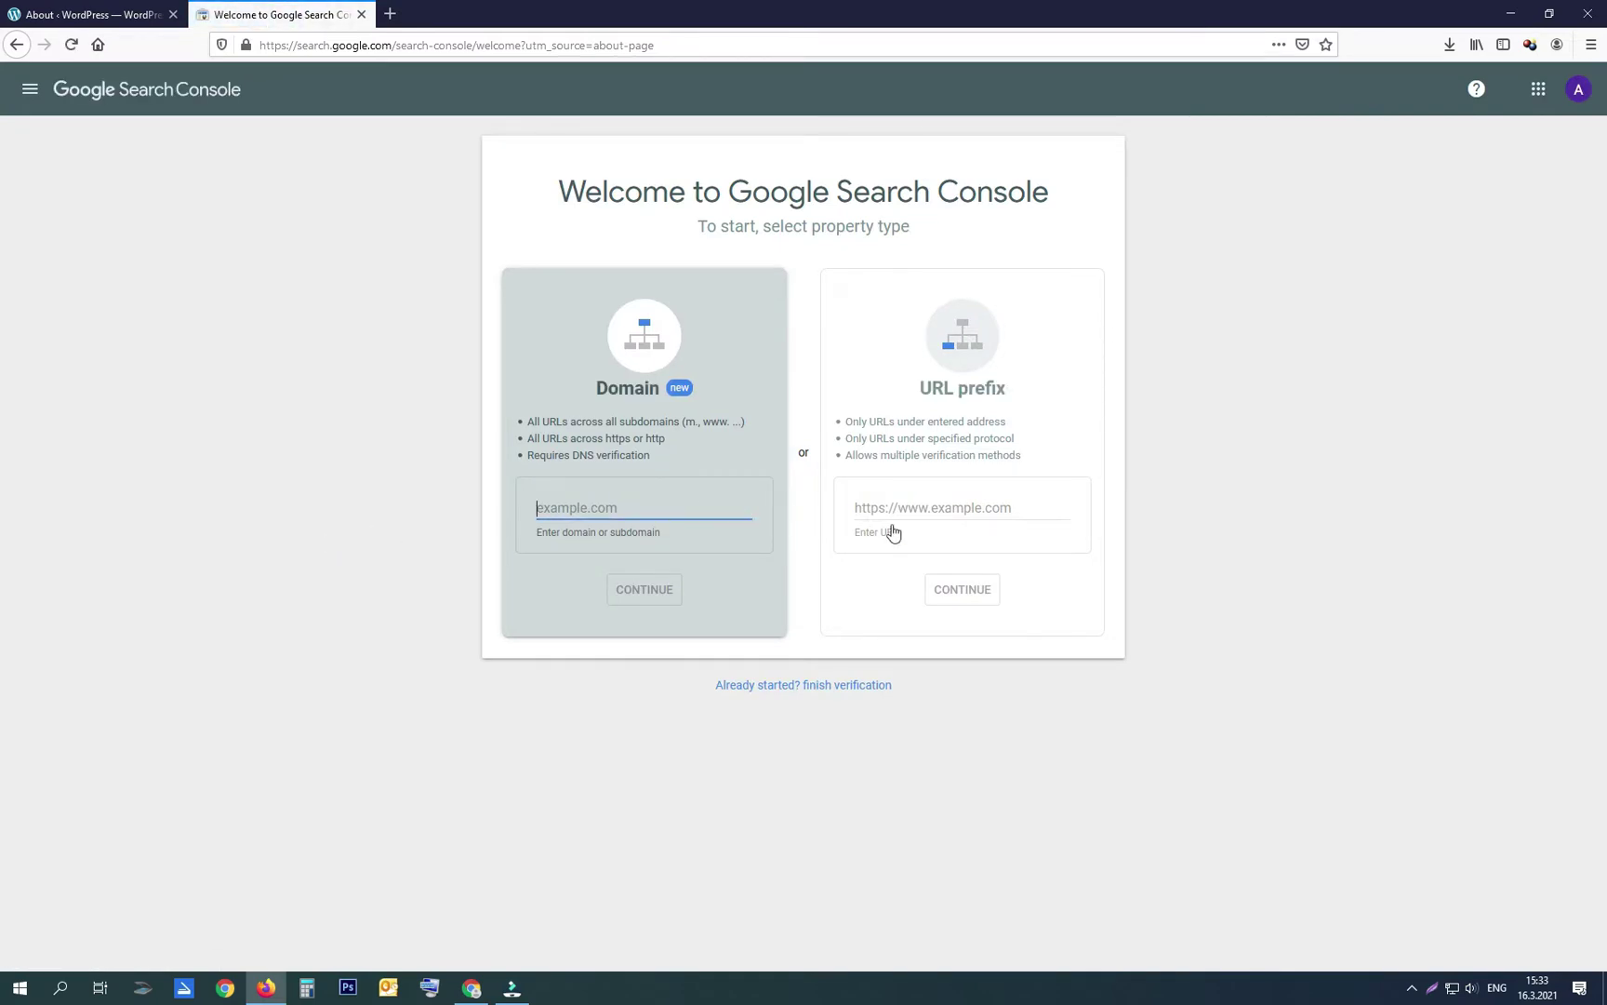
pyautogui.click(938, 511)
pyautogui.write('https:')
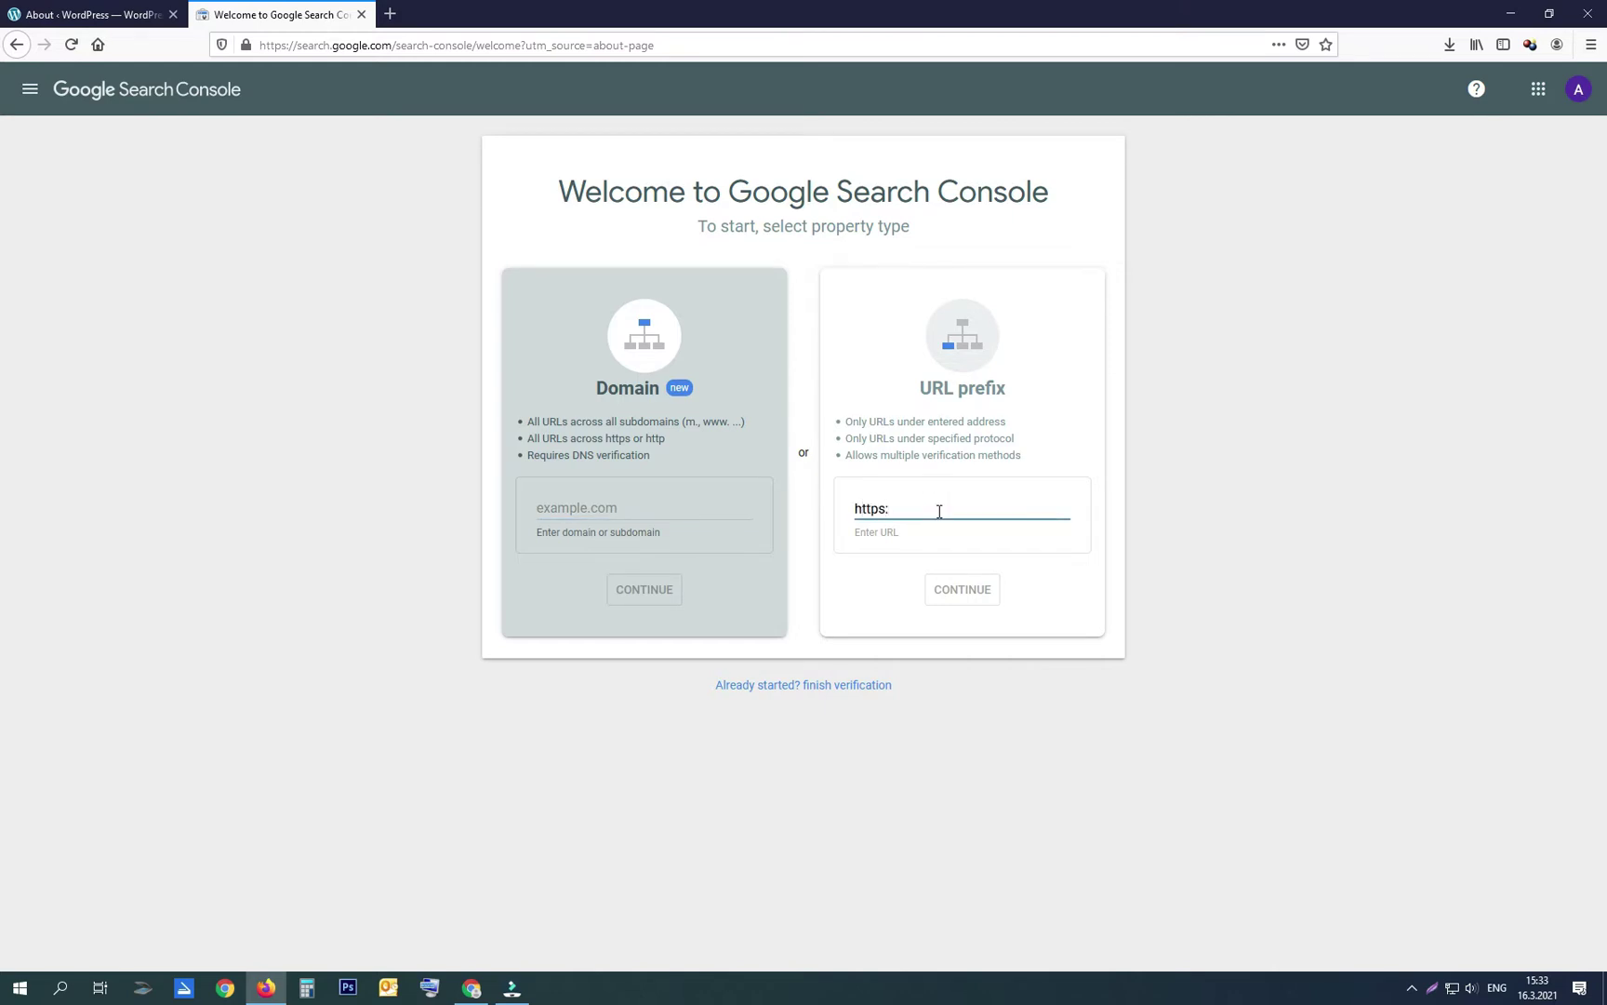
pyautogui.write('//siteworkings.com')
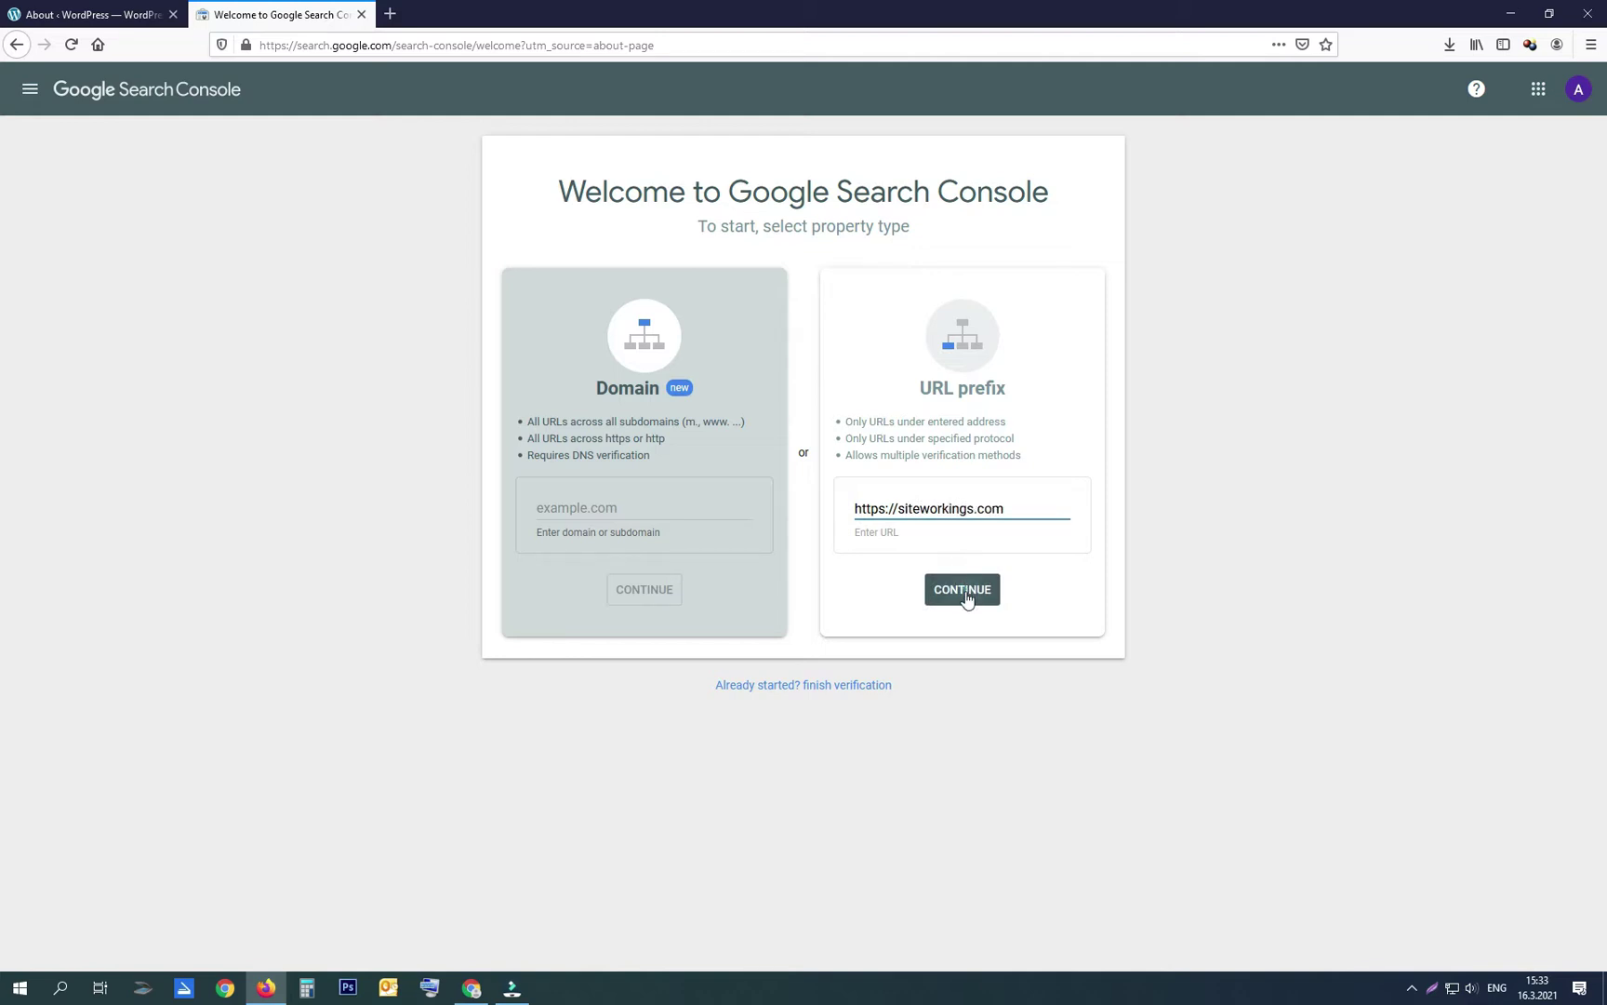
pyautogui.click(965, 593)
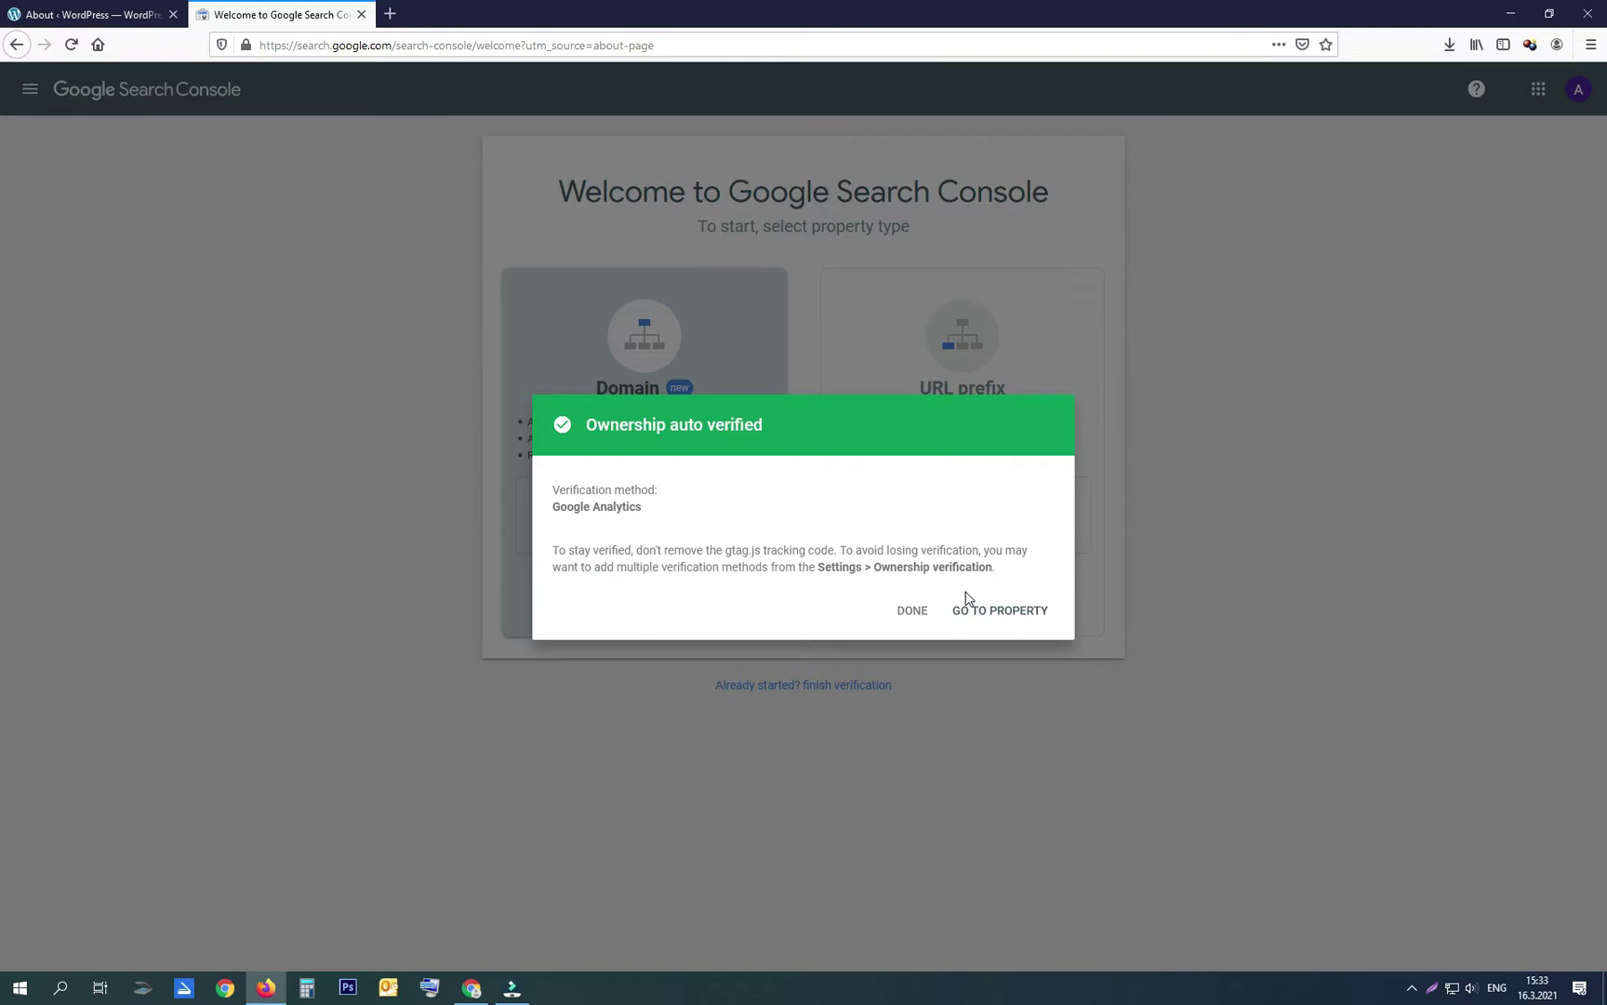
# Accept the Google Analytics auto-verification and open the siteworkings.com property's settings
pyautogui.moveTo(553, 491); pyautogui.dragTo(664, 513)
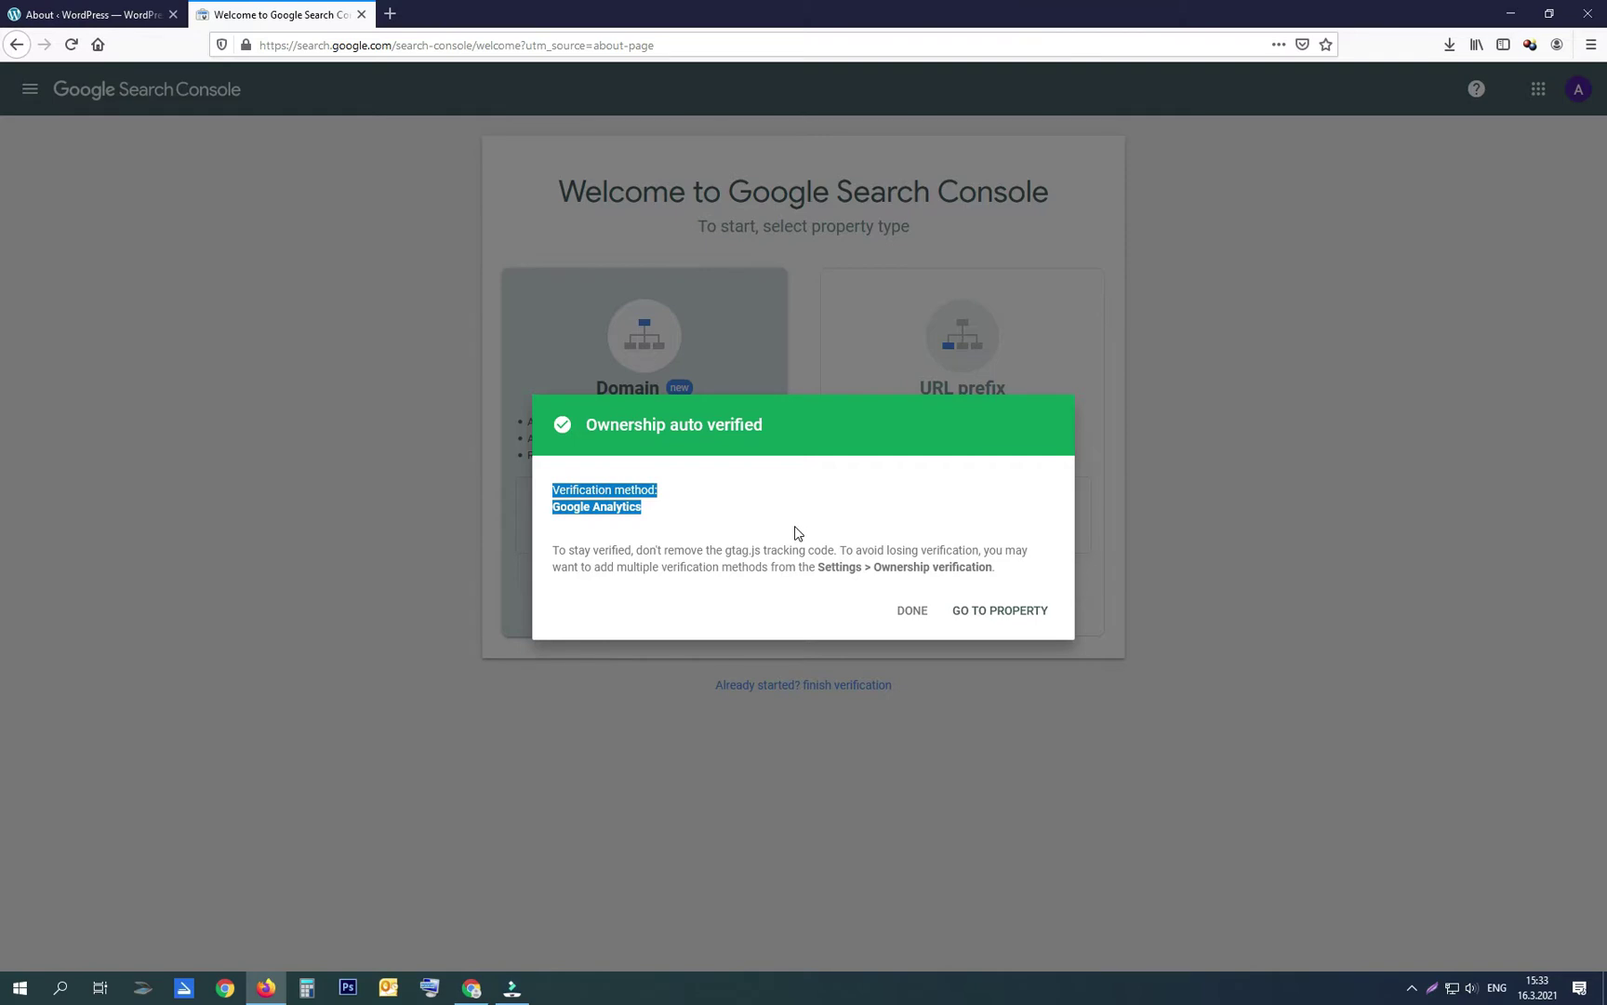
pyautogui.click(1012, 612)
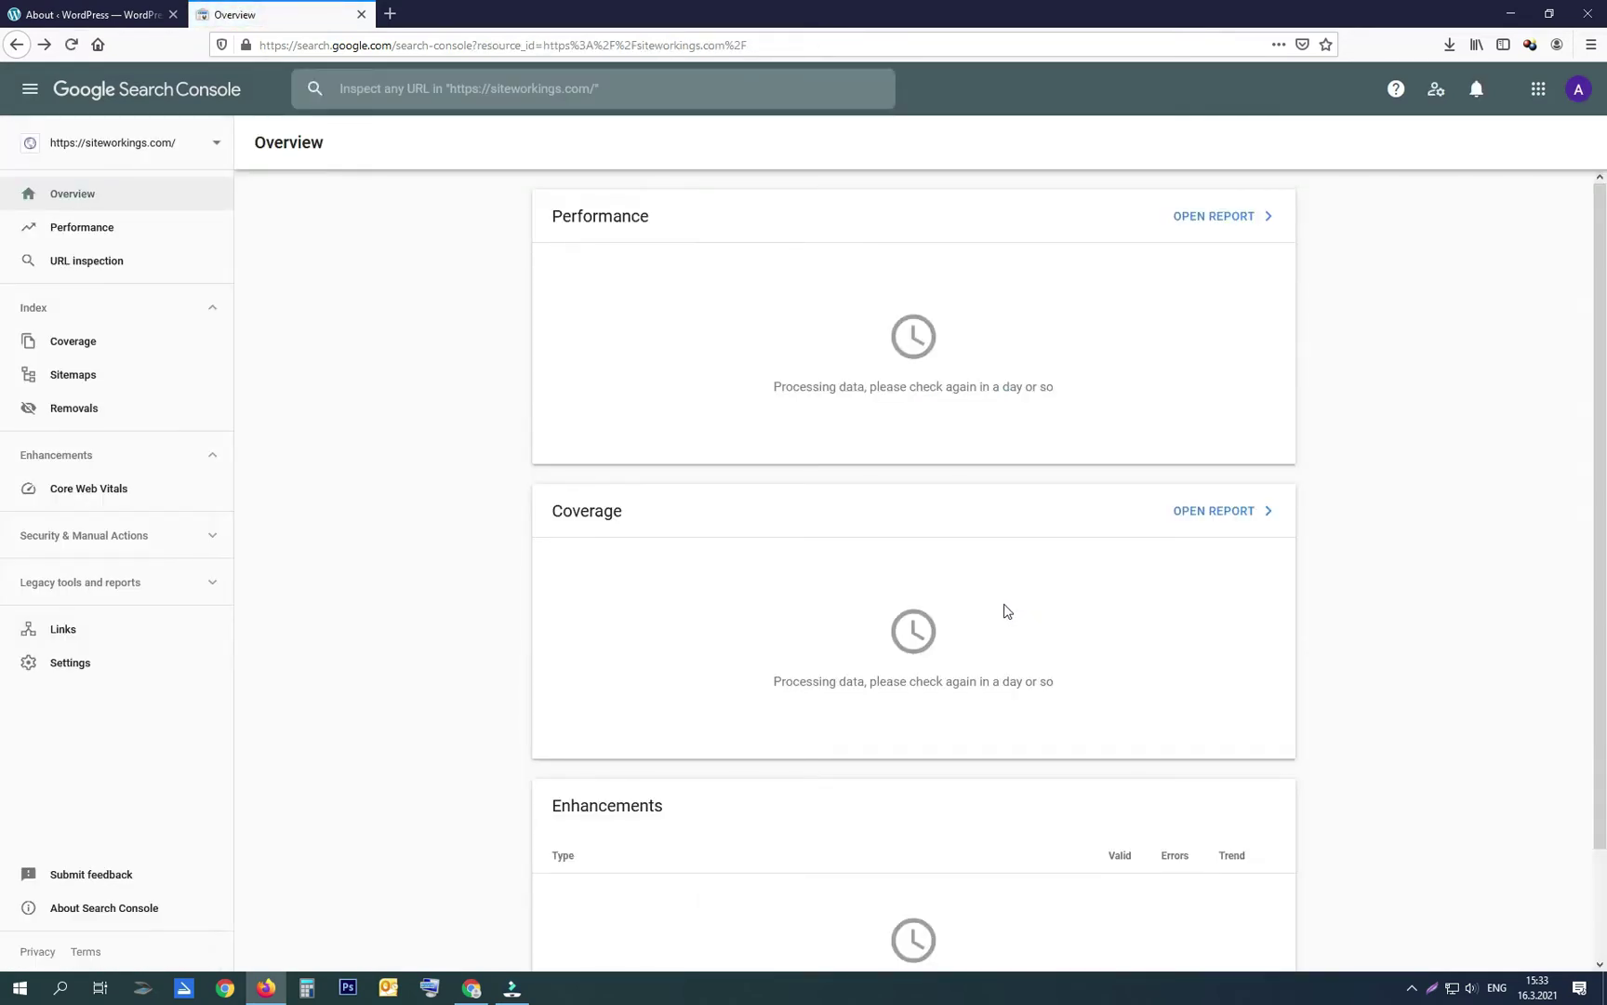
pyautogui.click(99, 662)
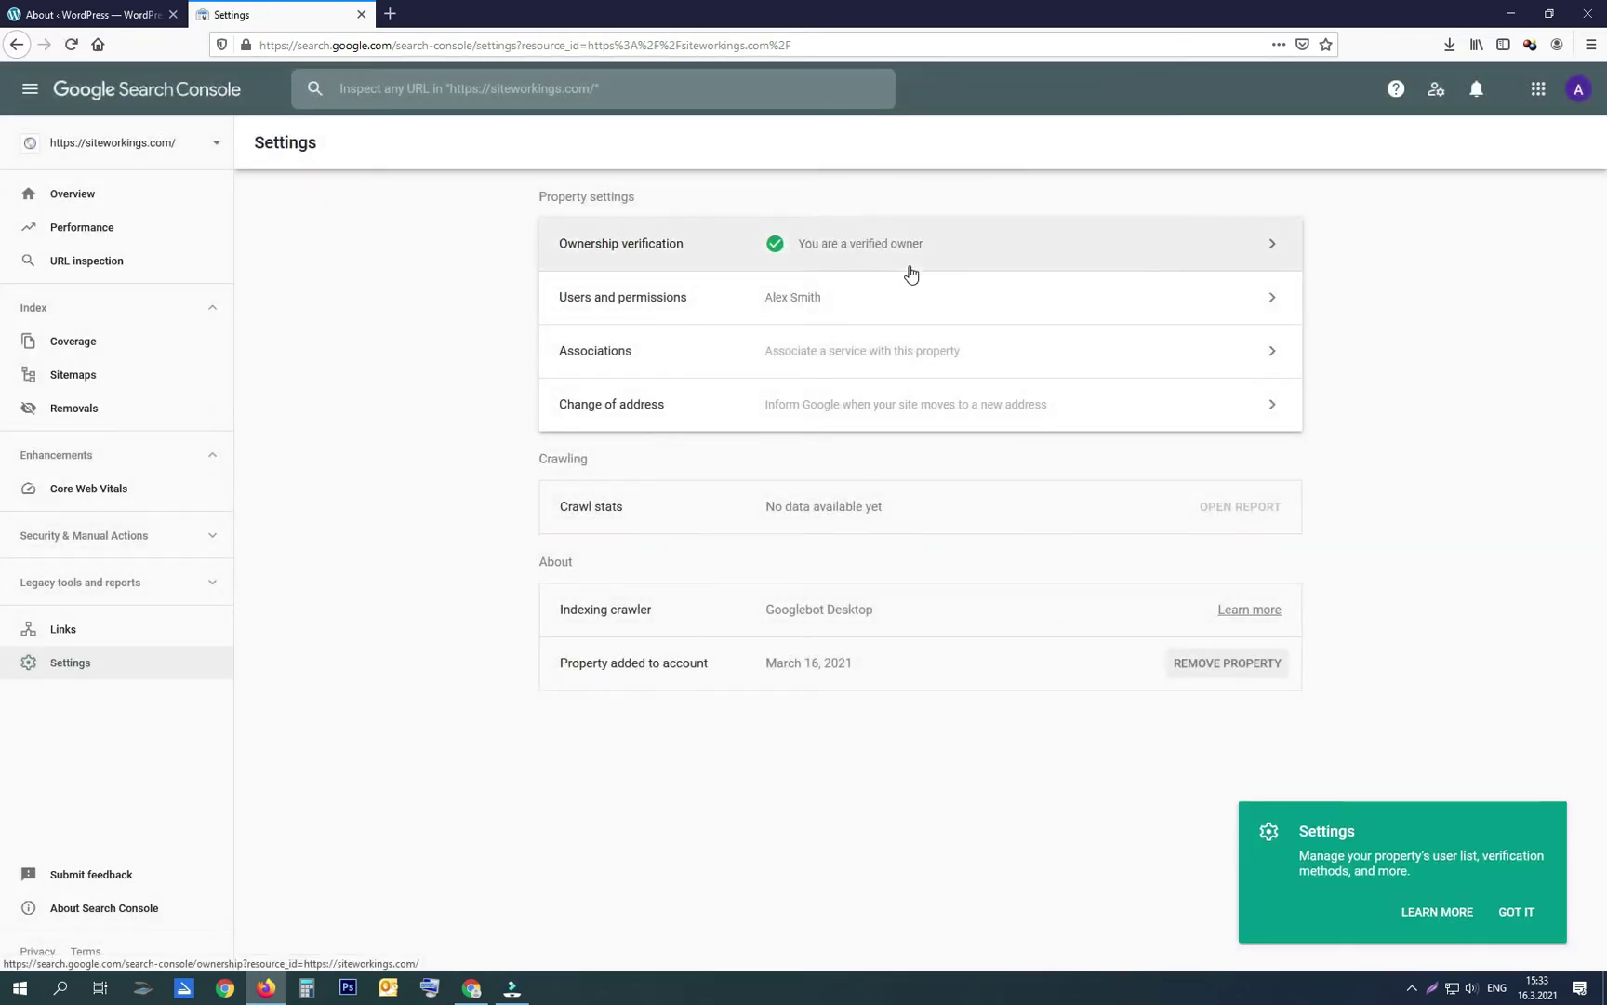
# Download and save the googlea1826df7491dd832.html file from the HTML file verification method
pyautogui.click(1123, 246)
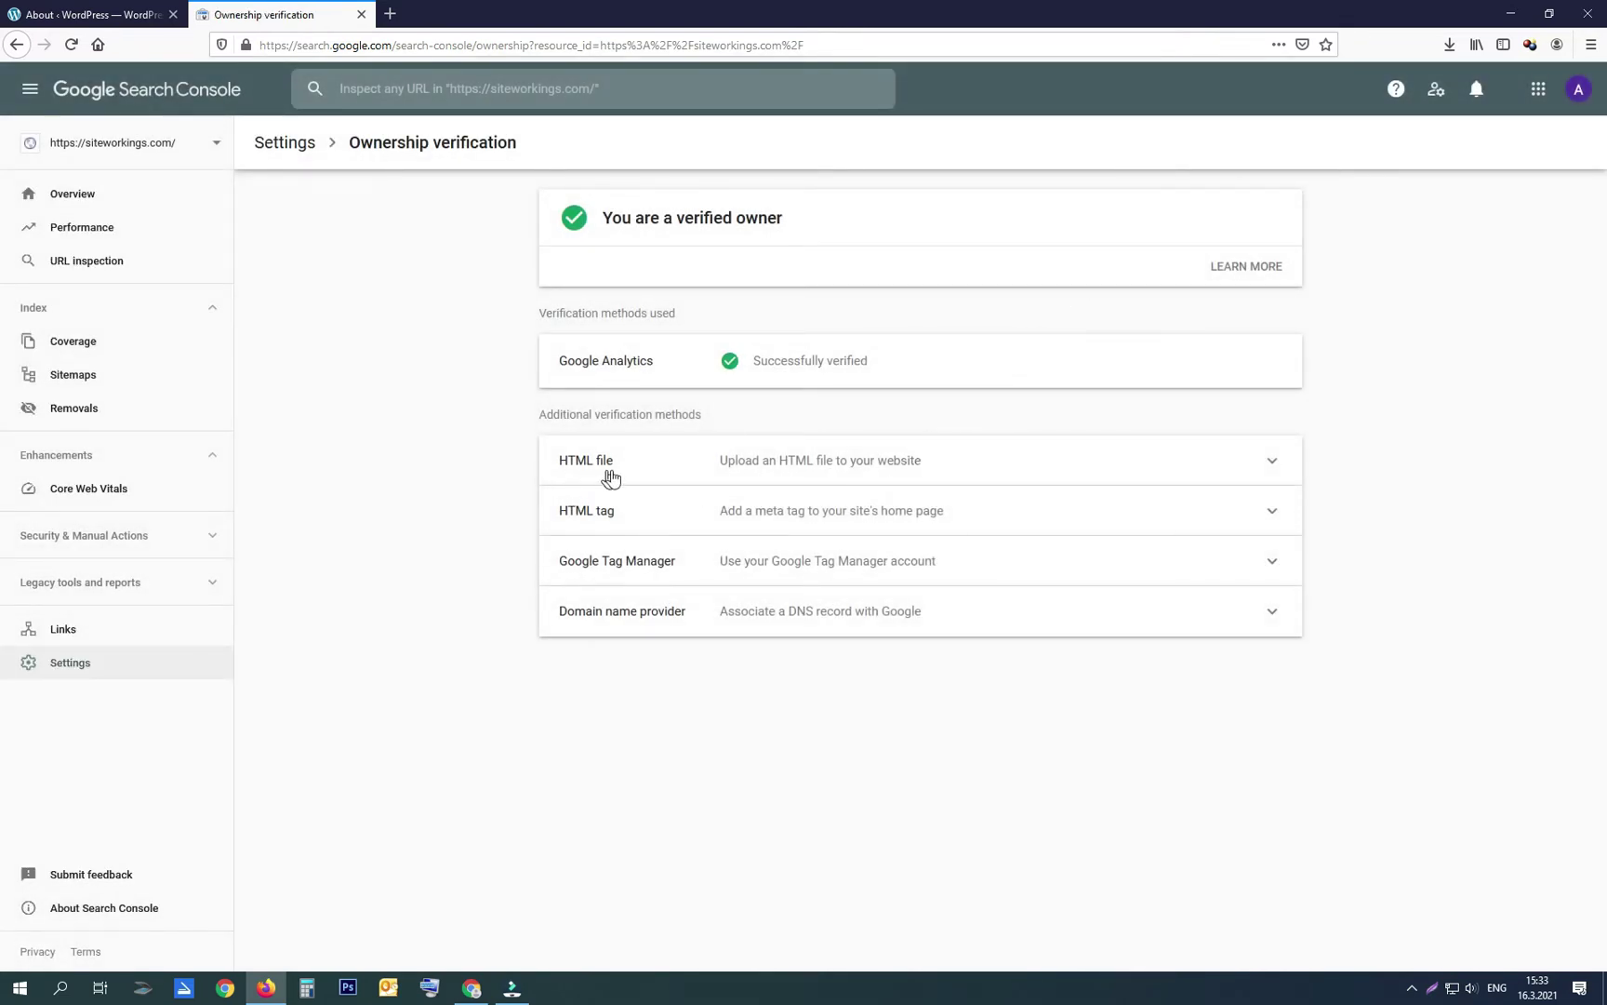
pyautogui.click(771, 460)
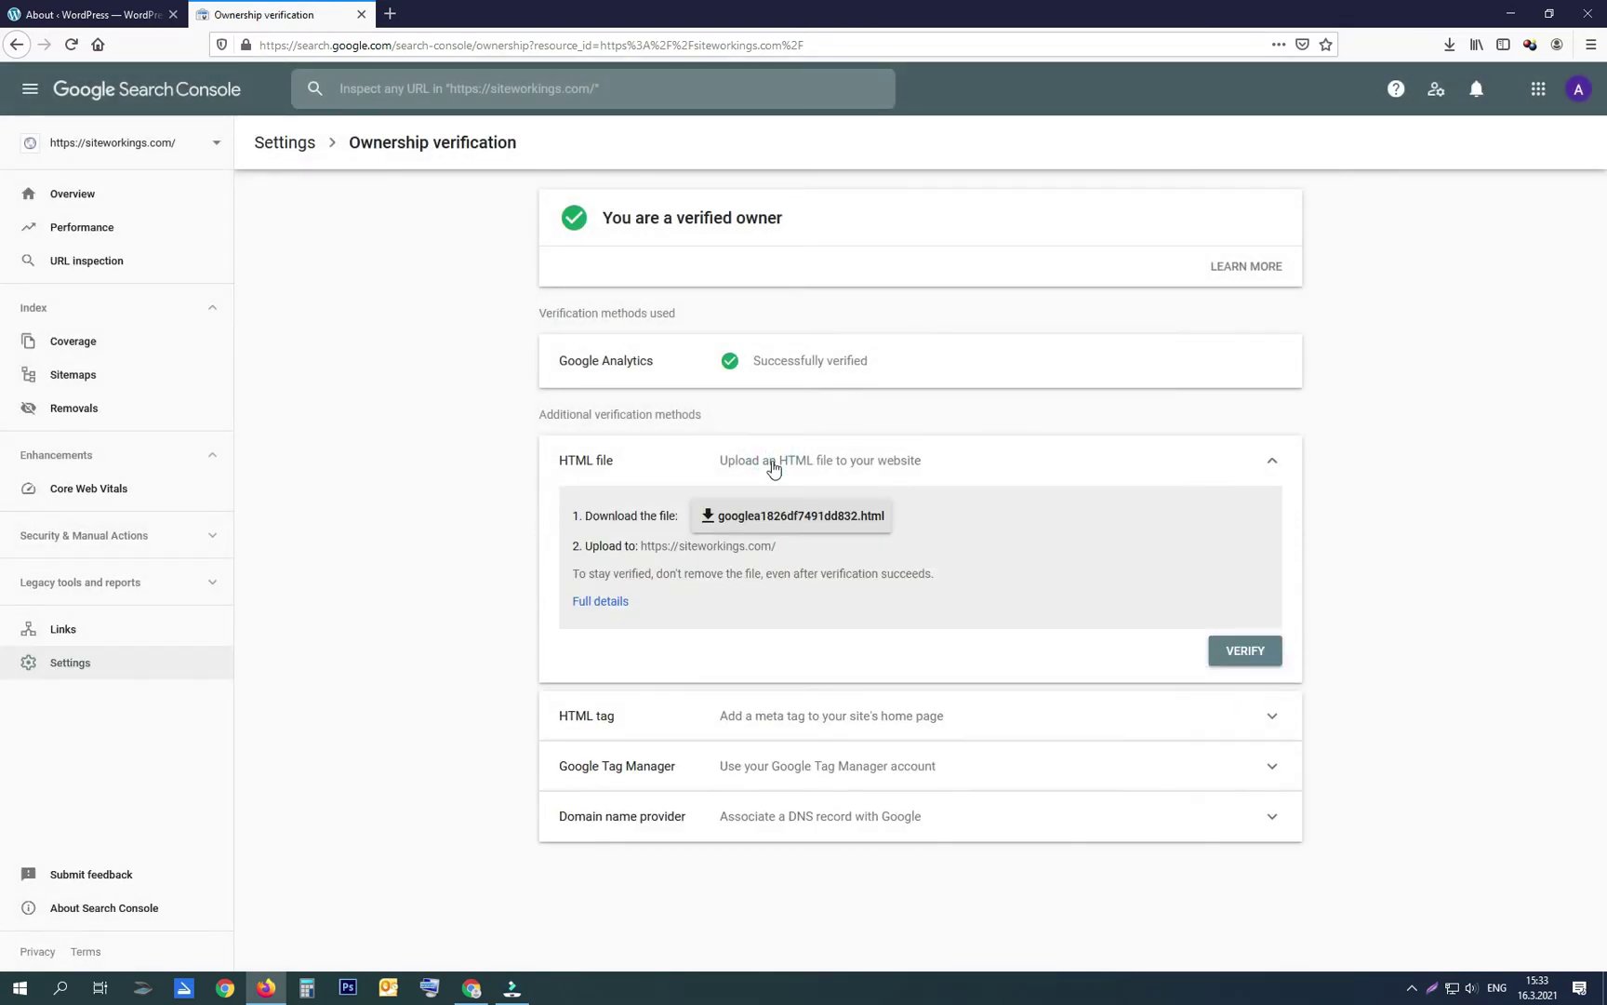
pyautogui.click(767, 522)
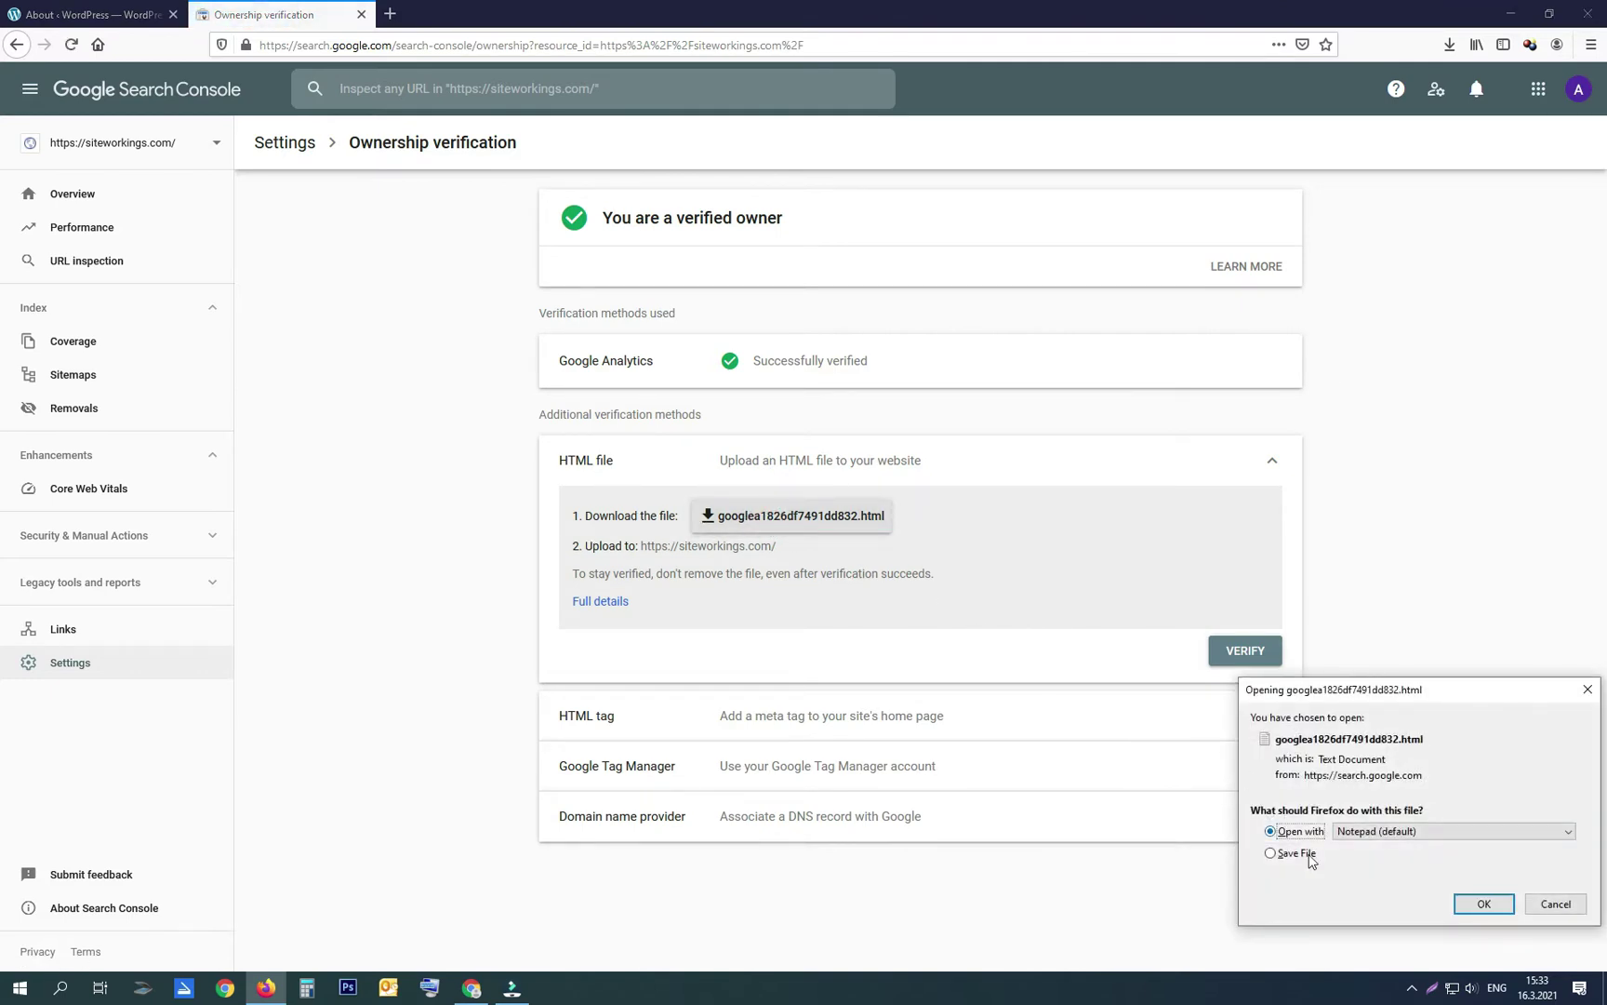
pyautogui.click(1297, 853)
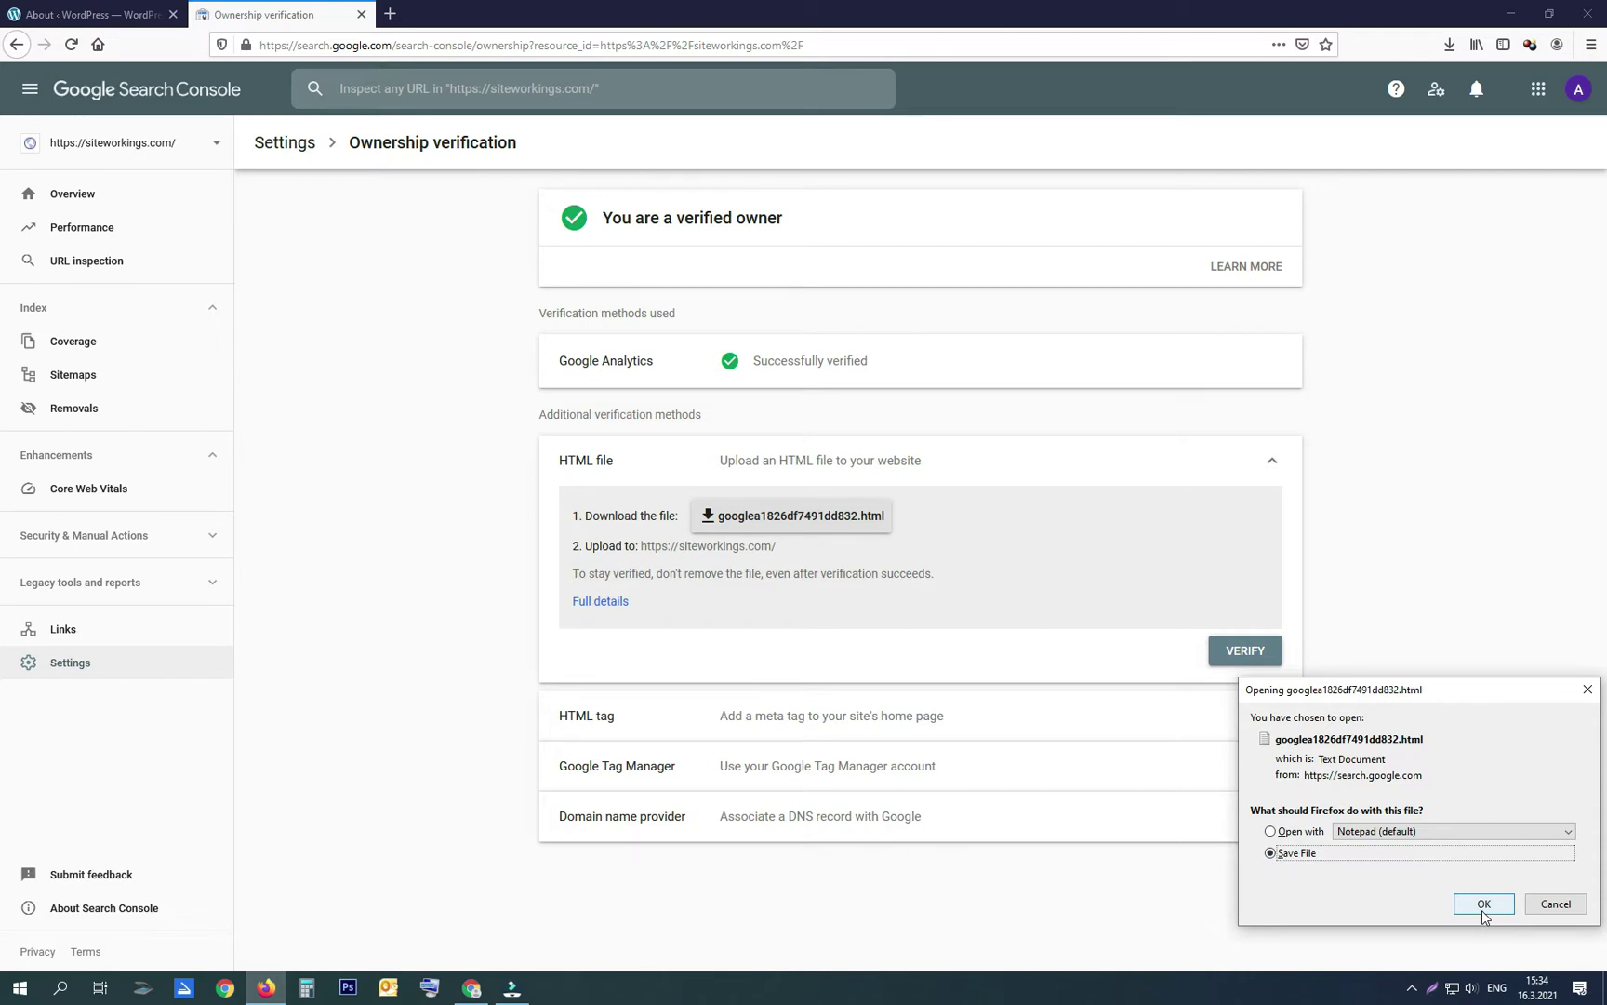
pyautogui.click(1484, 904)
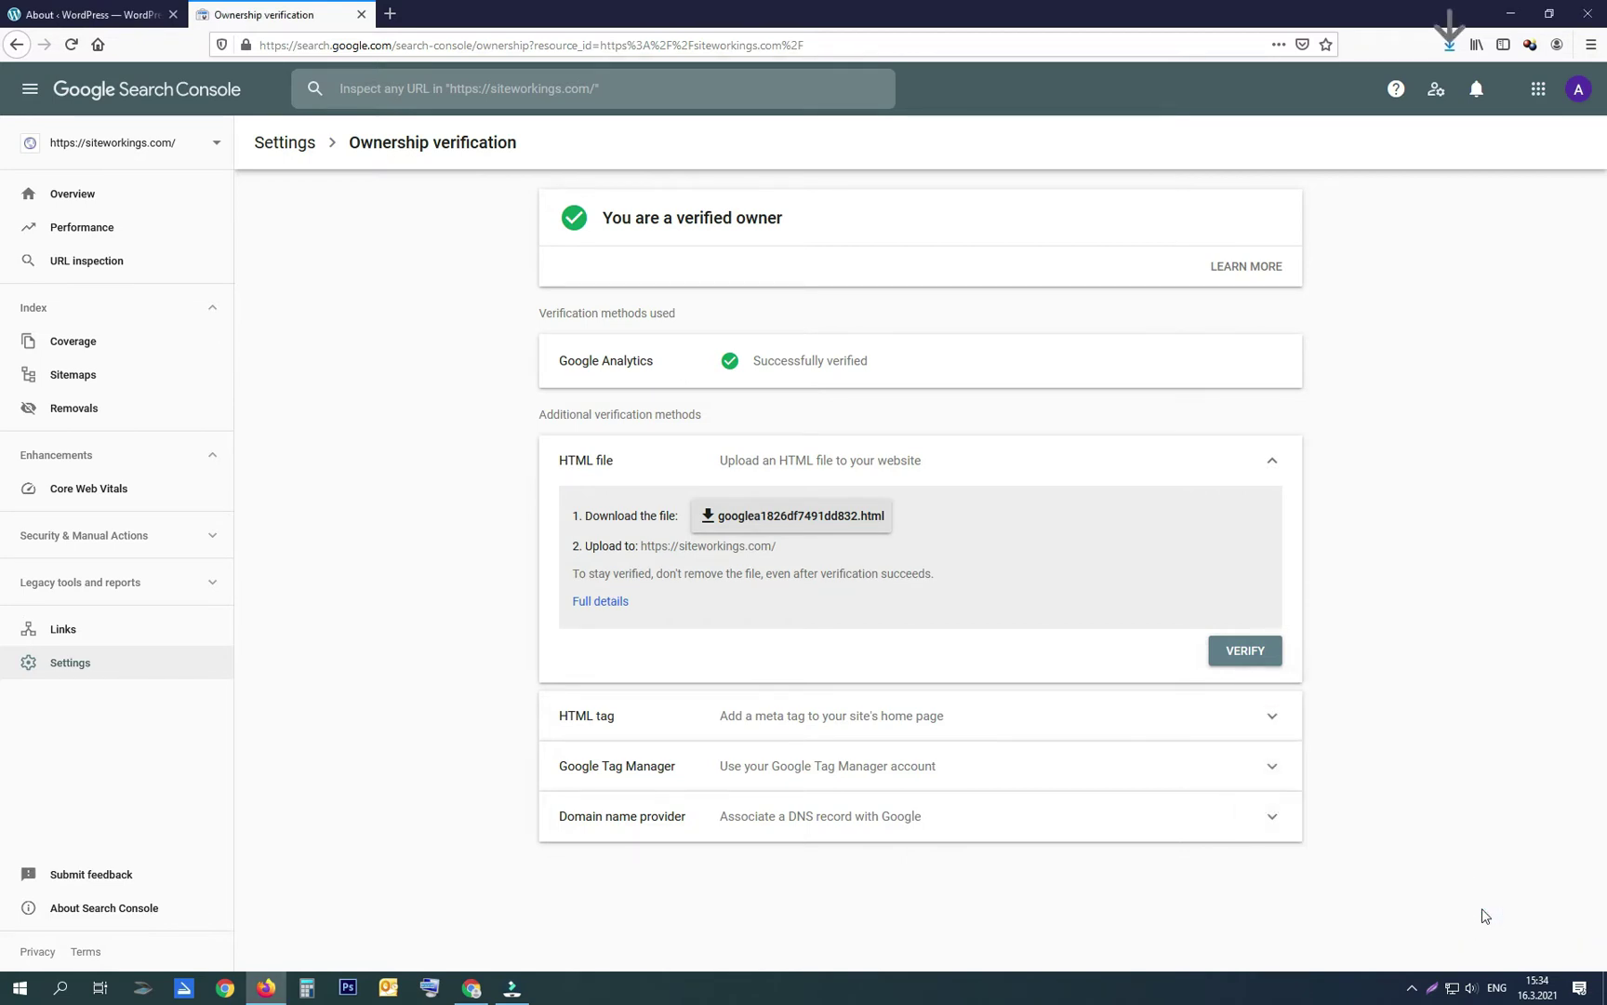
pyautogui.click(119, 13)
# Search Add New plugins for 'file manager', then install and activate File Manager
pyautogui.click(52, 364)
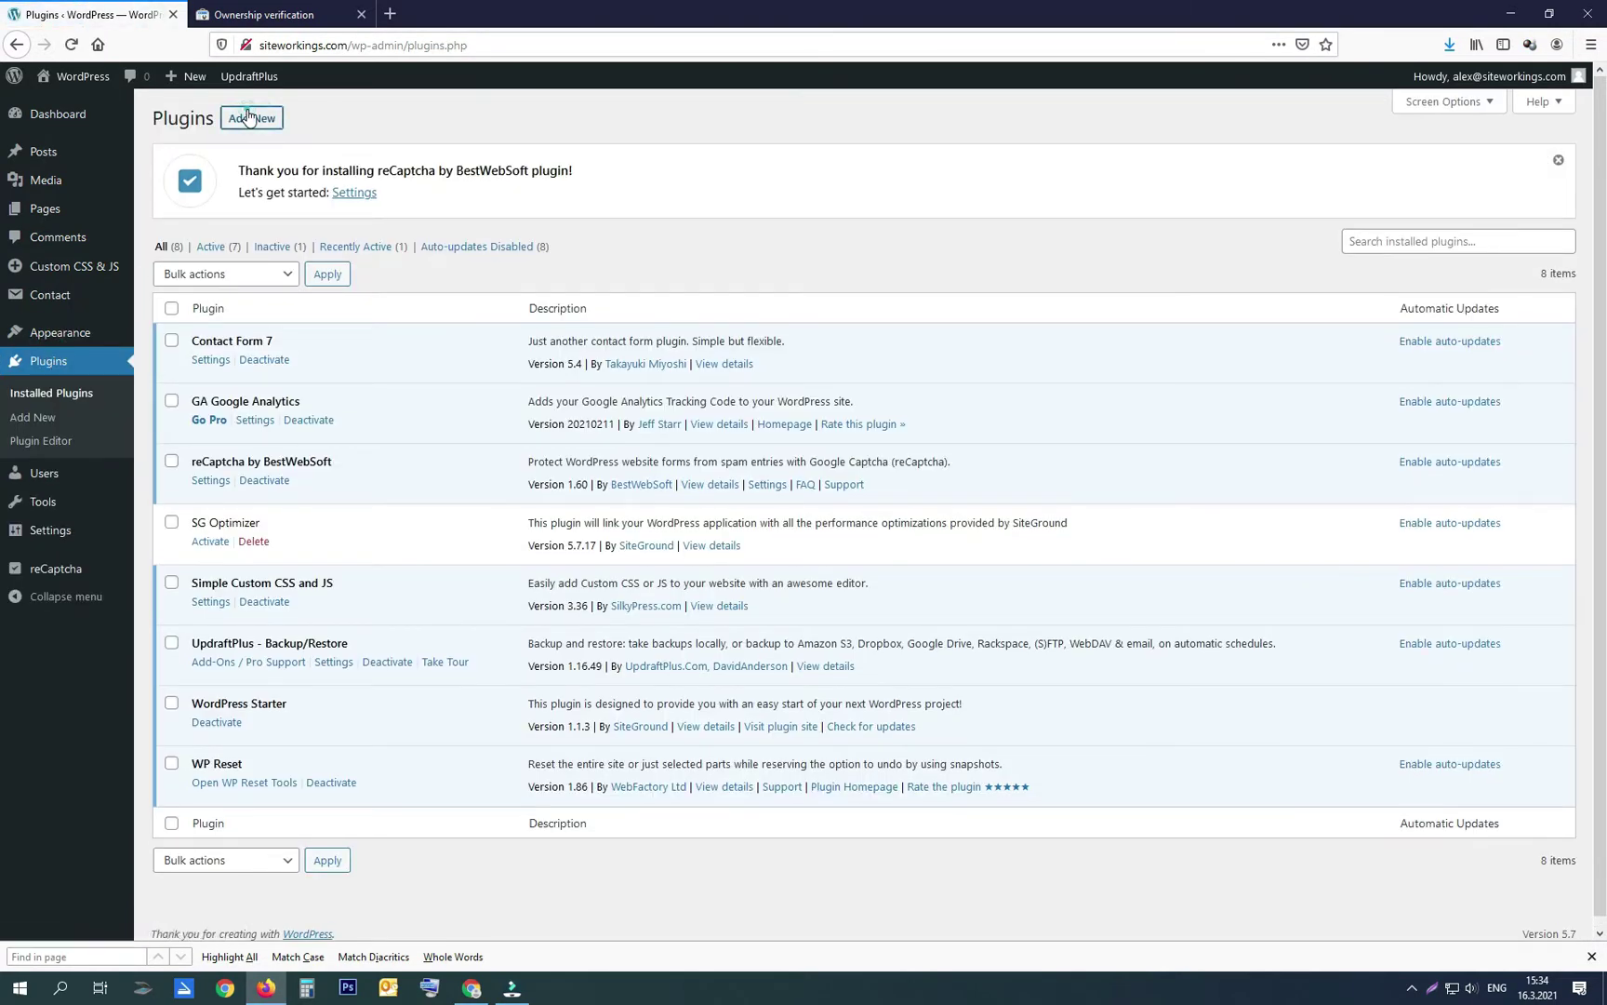
pyautogui.click(251, 118)
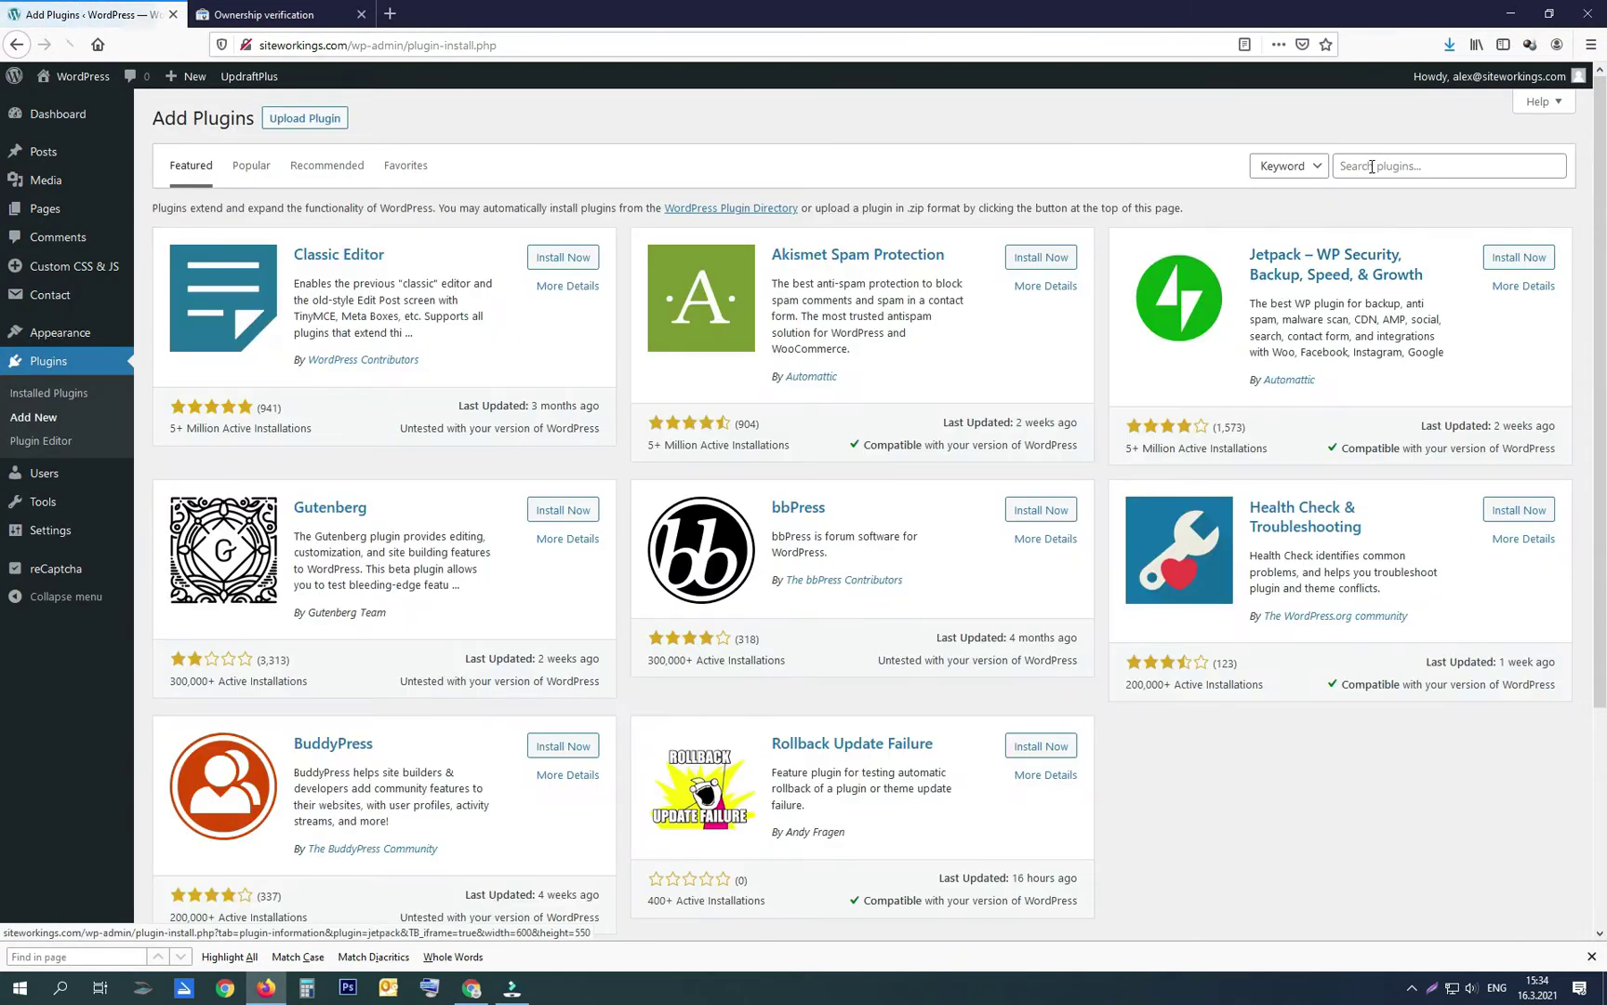
pyautogui.click(1371, 166)
pyautogui.write('file ma')
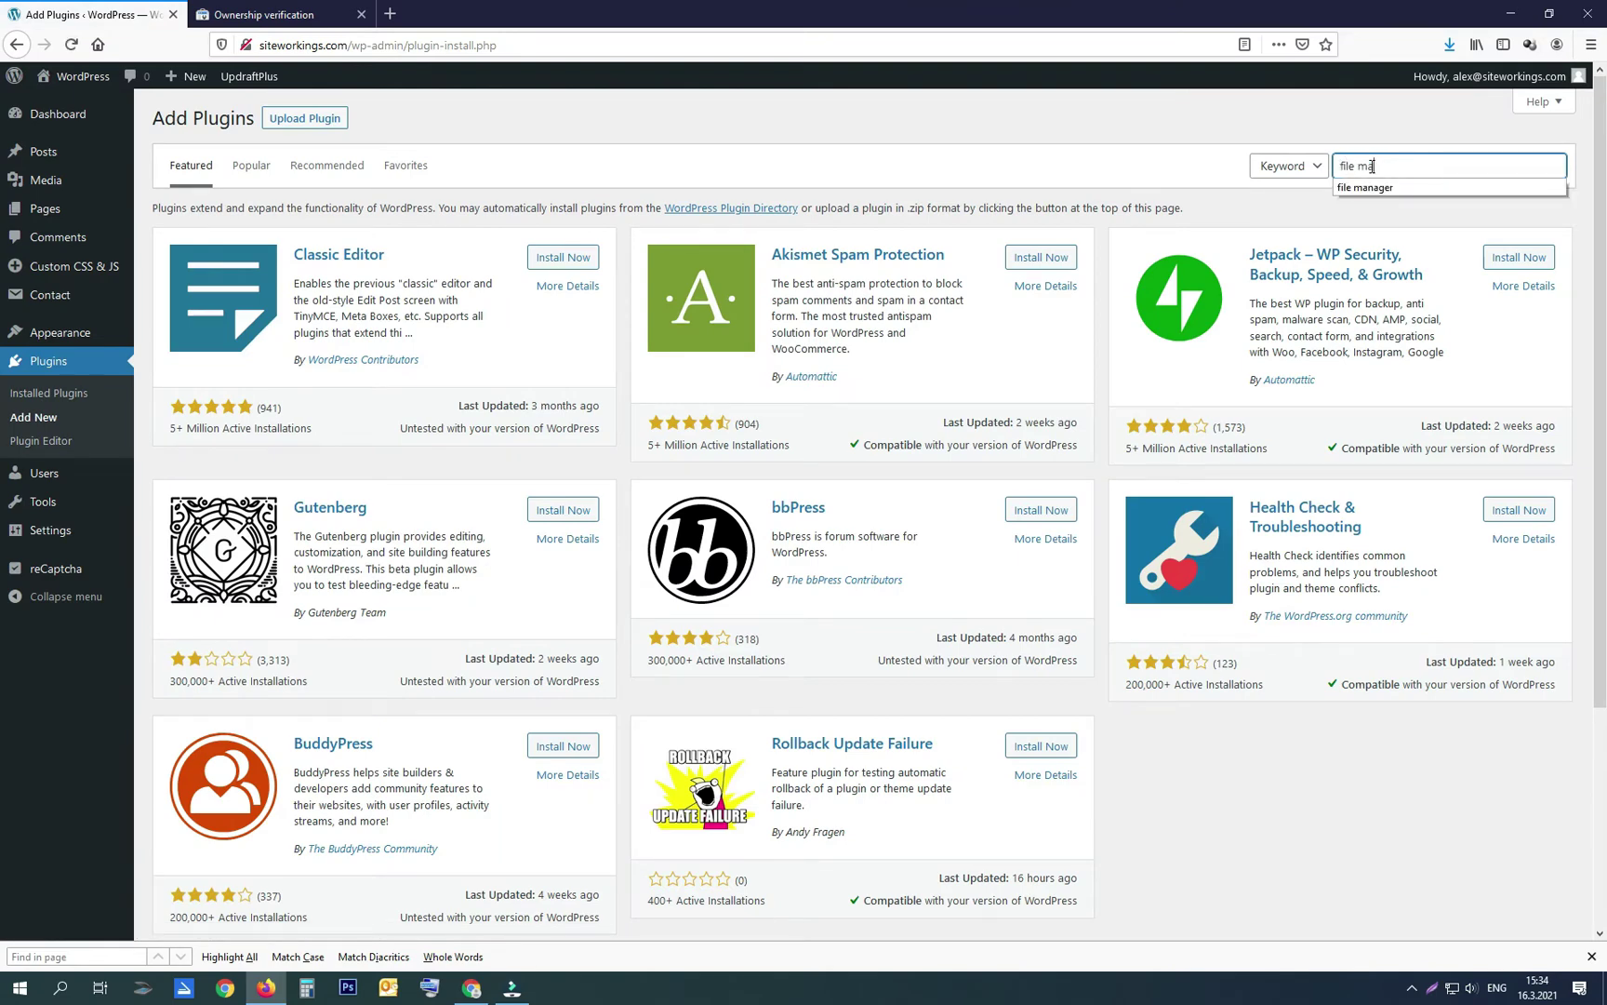
pyautogui.write('nager')
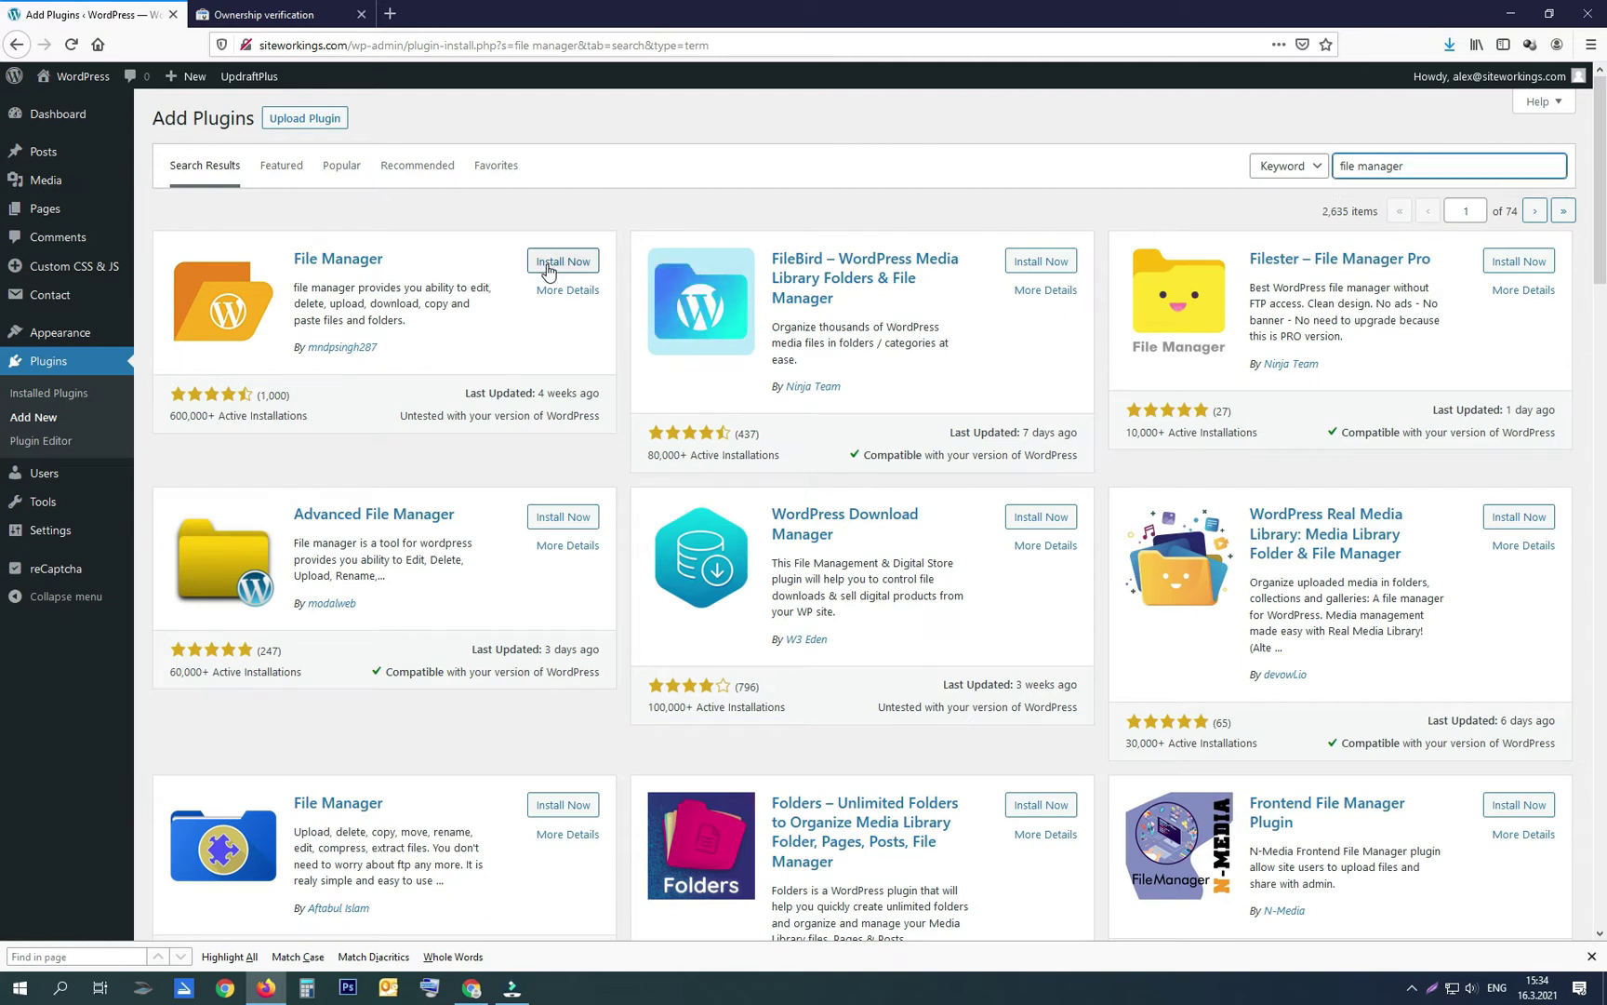
pyautogui.click(548, 261)
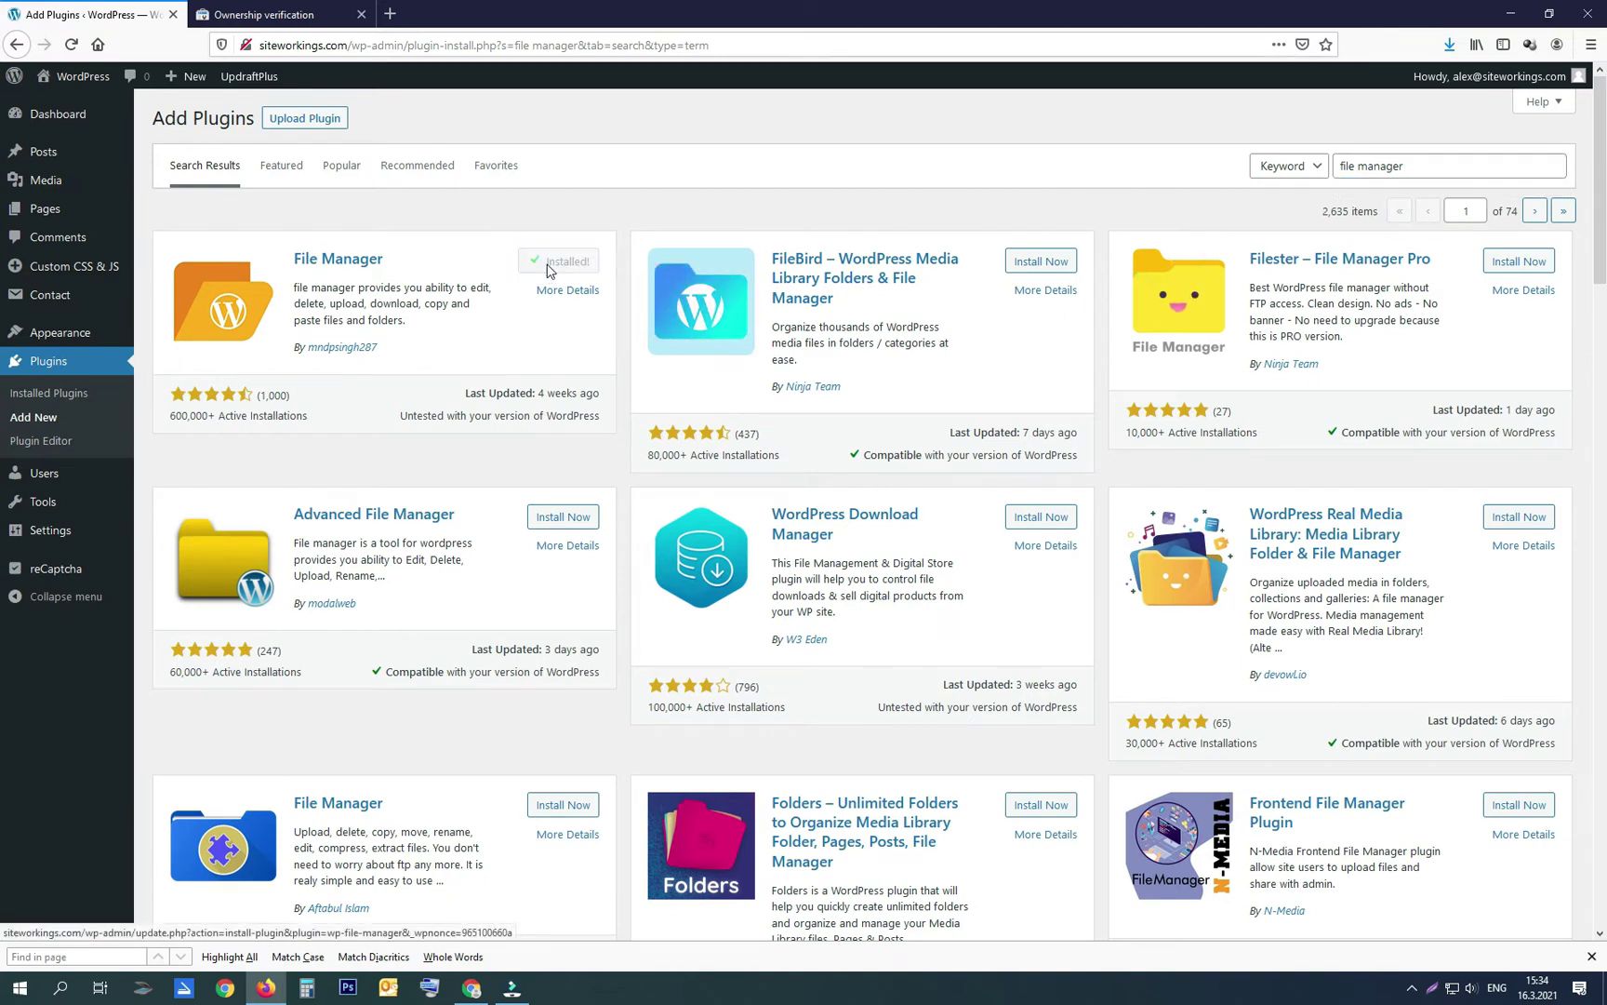
pyautogui.click(563, 262)
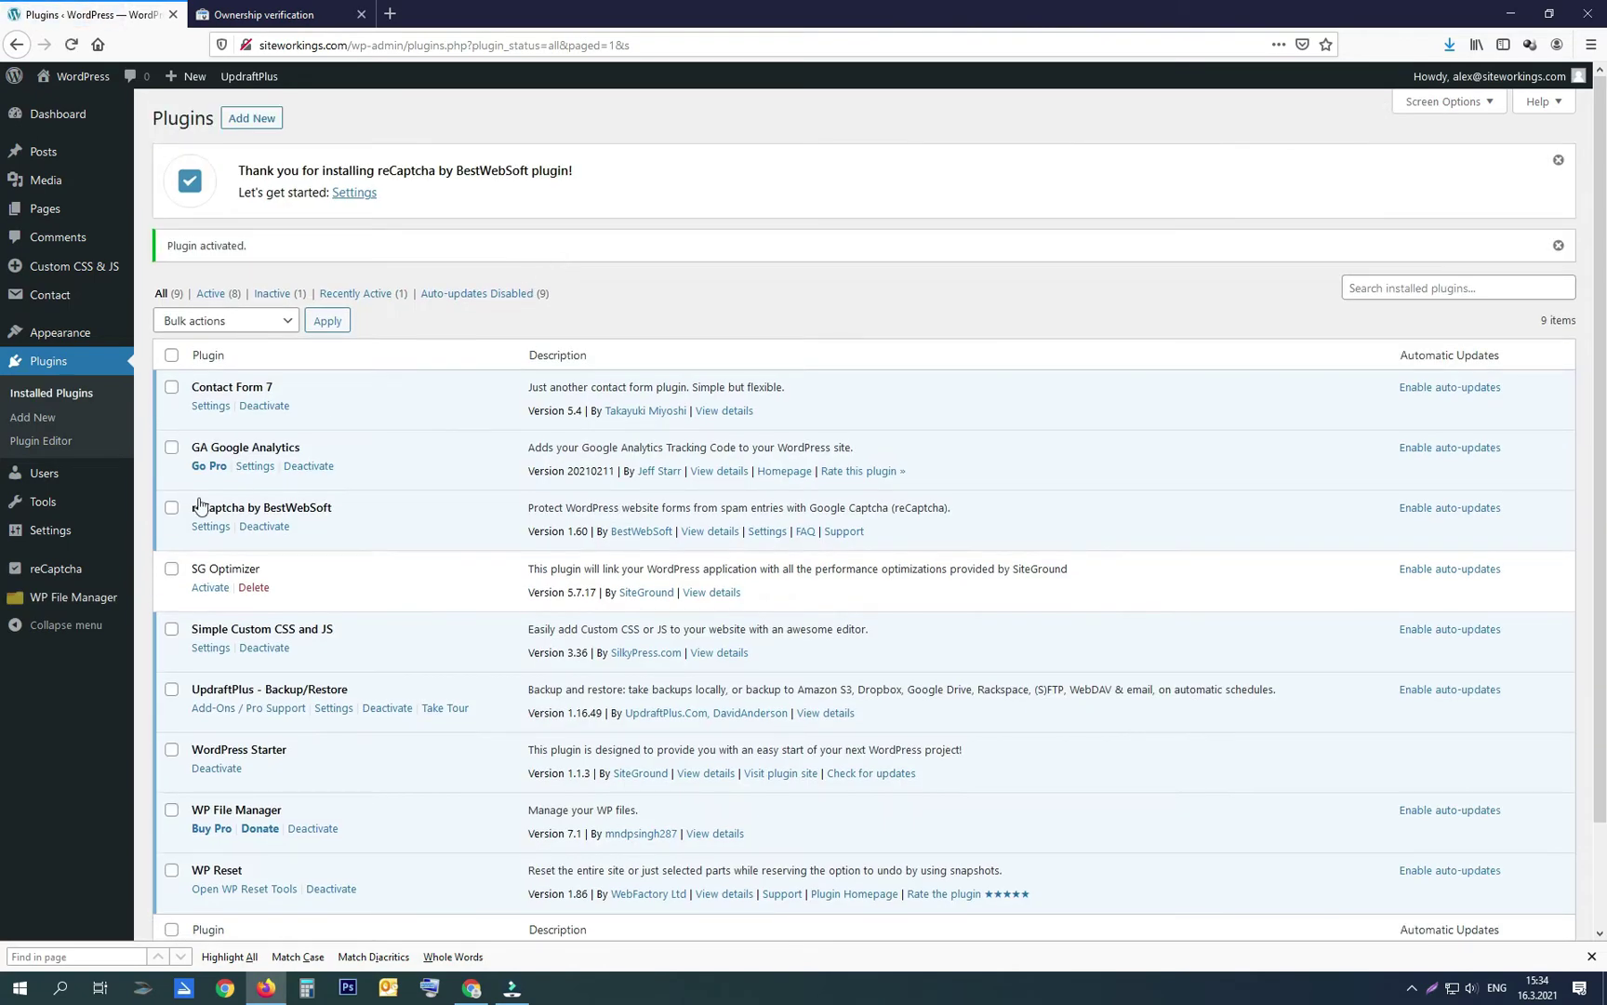
pyautogui.click(93, 597)
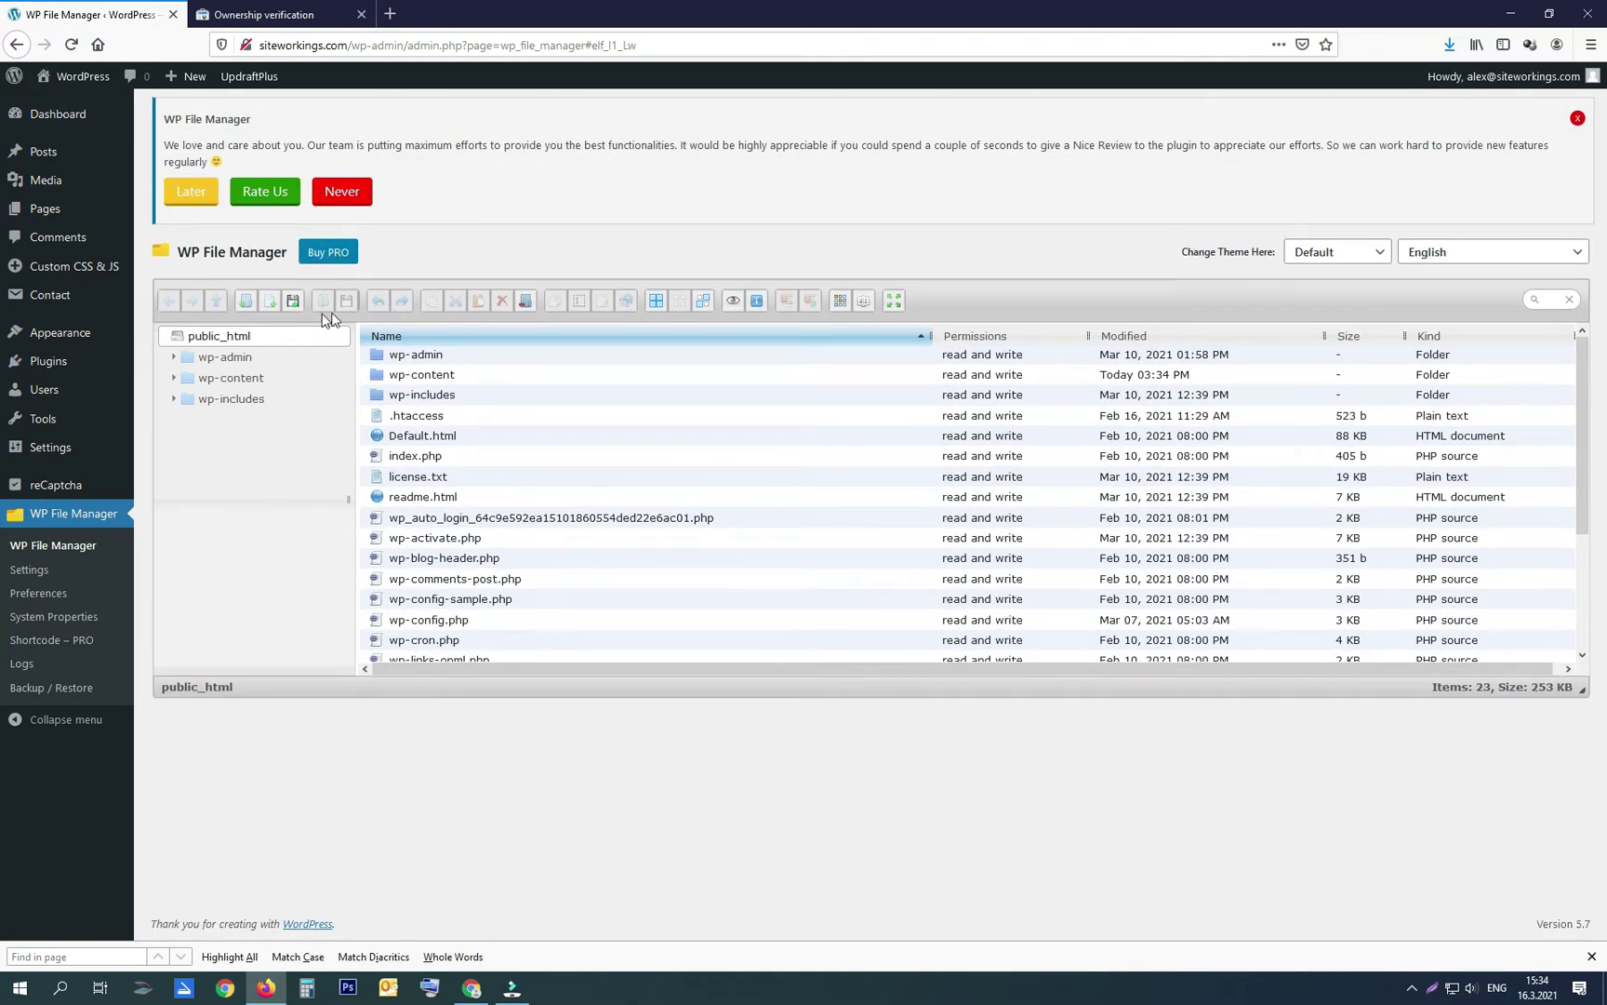
# Drag googlea1826df7491dd832.html from Downloads into the public_html upload area
pyautogui.click(293, 301)
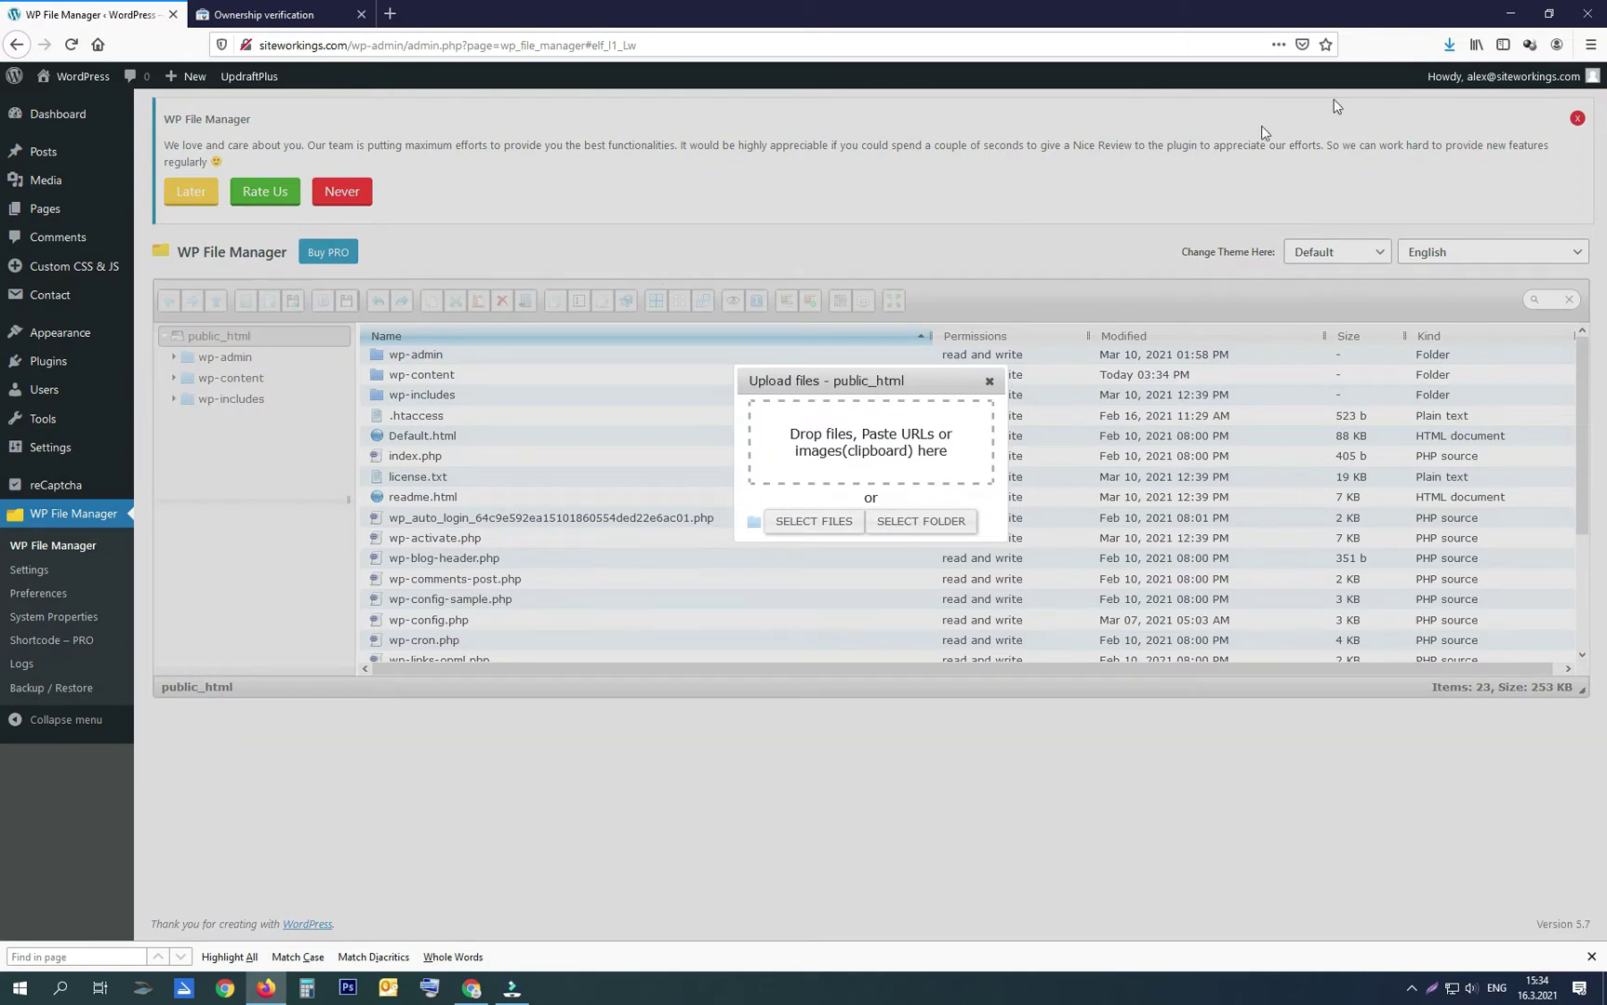
pyautogui.click(1450, 45)
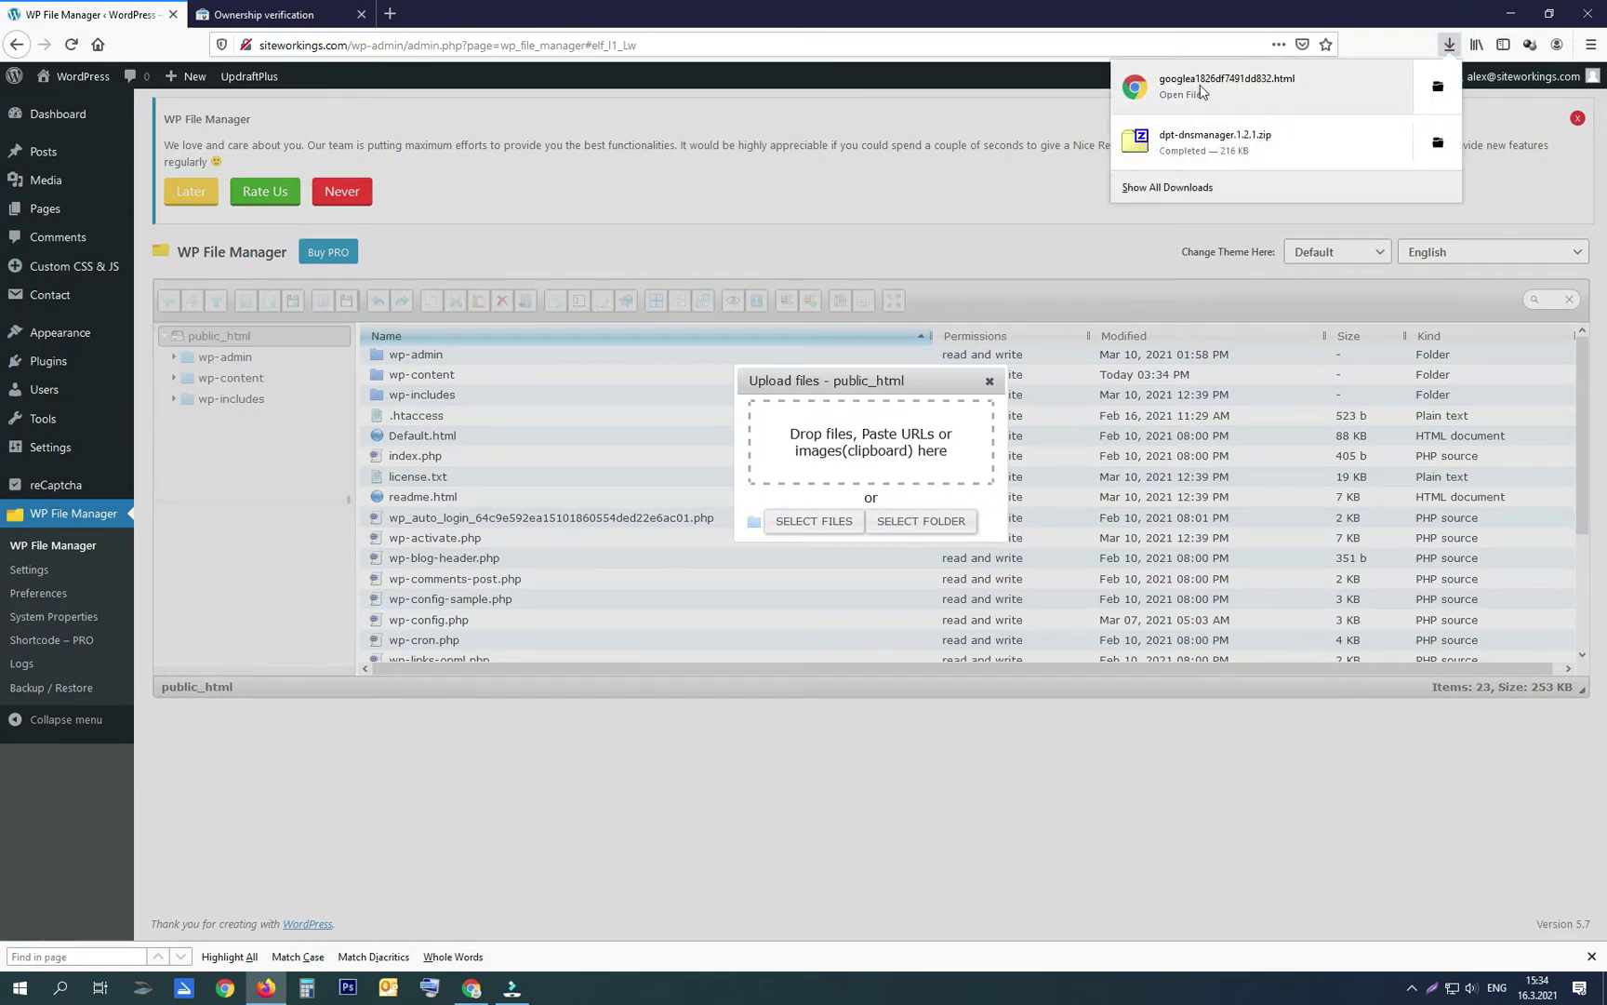
pyautogui.moveTo(1200, 90); pyautogui.dragTo(879, 428)
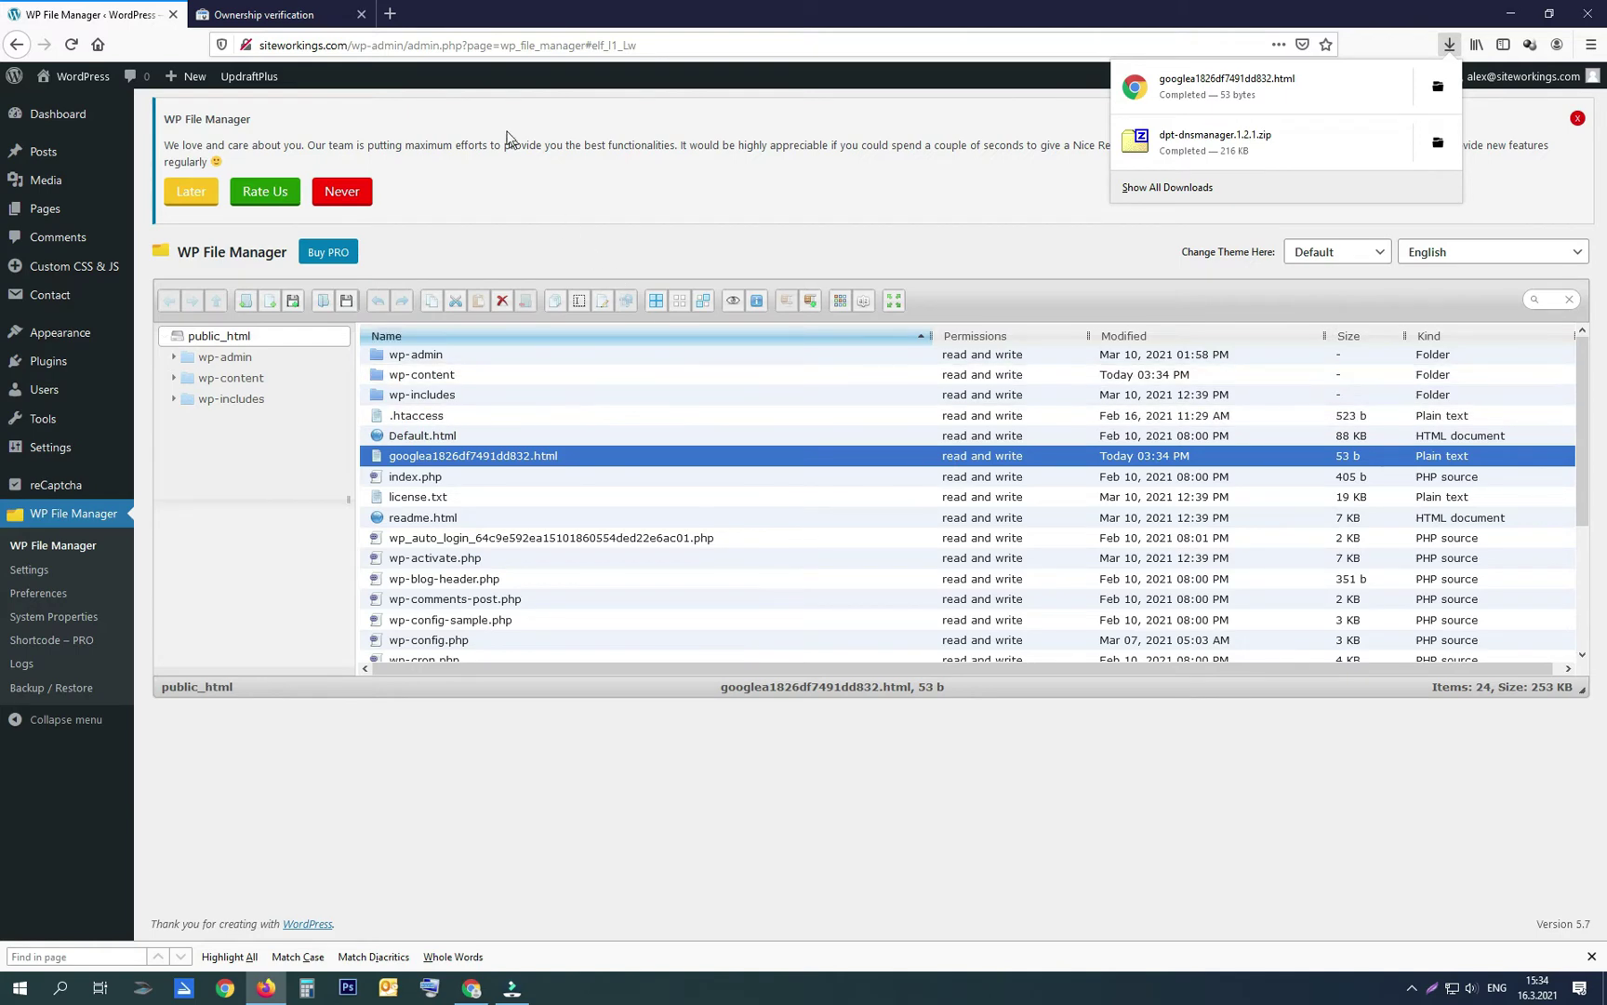
pyautogui.click(289, 13)
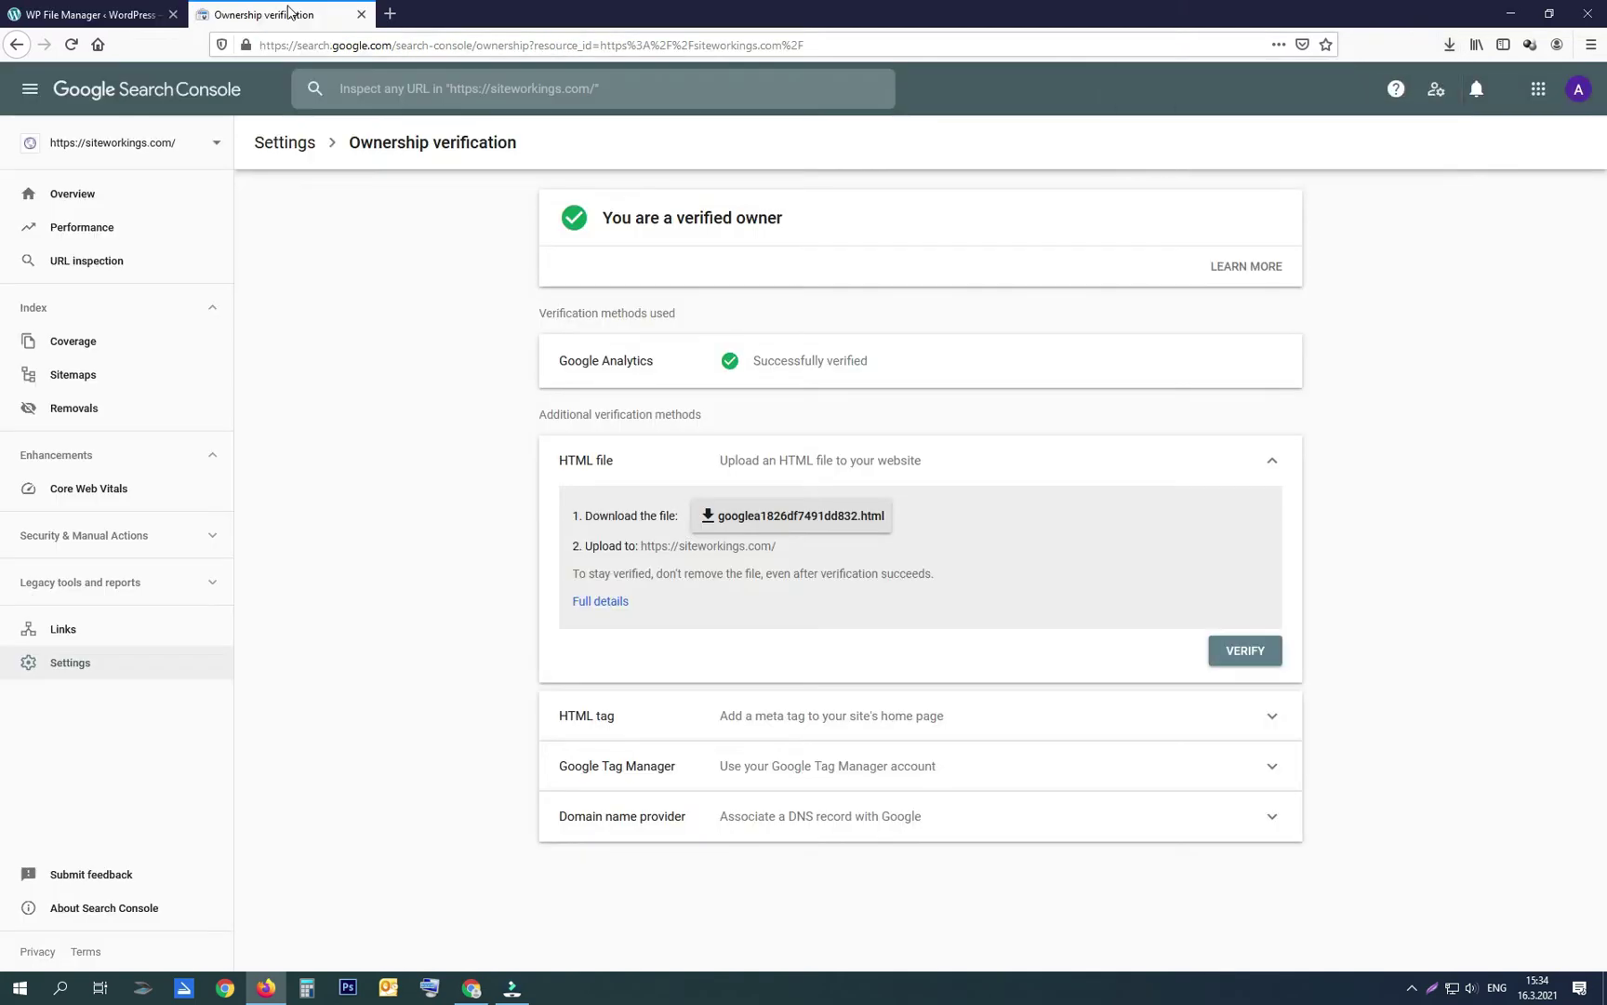
pyautogui.click(1247, 662)
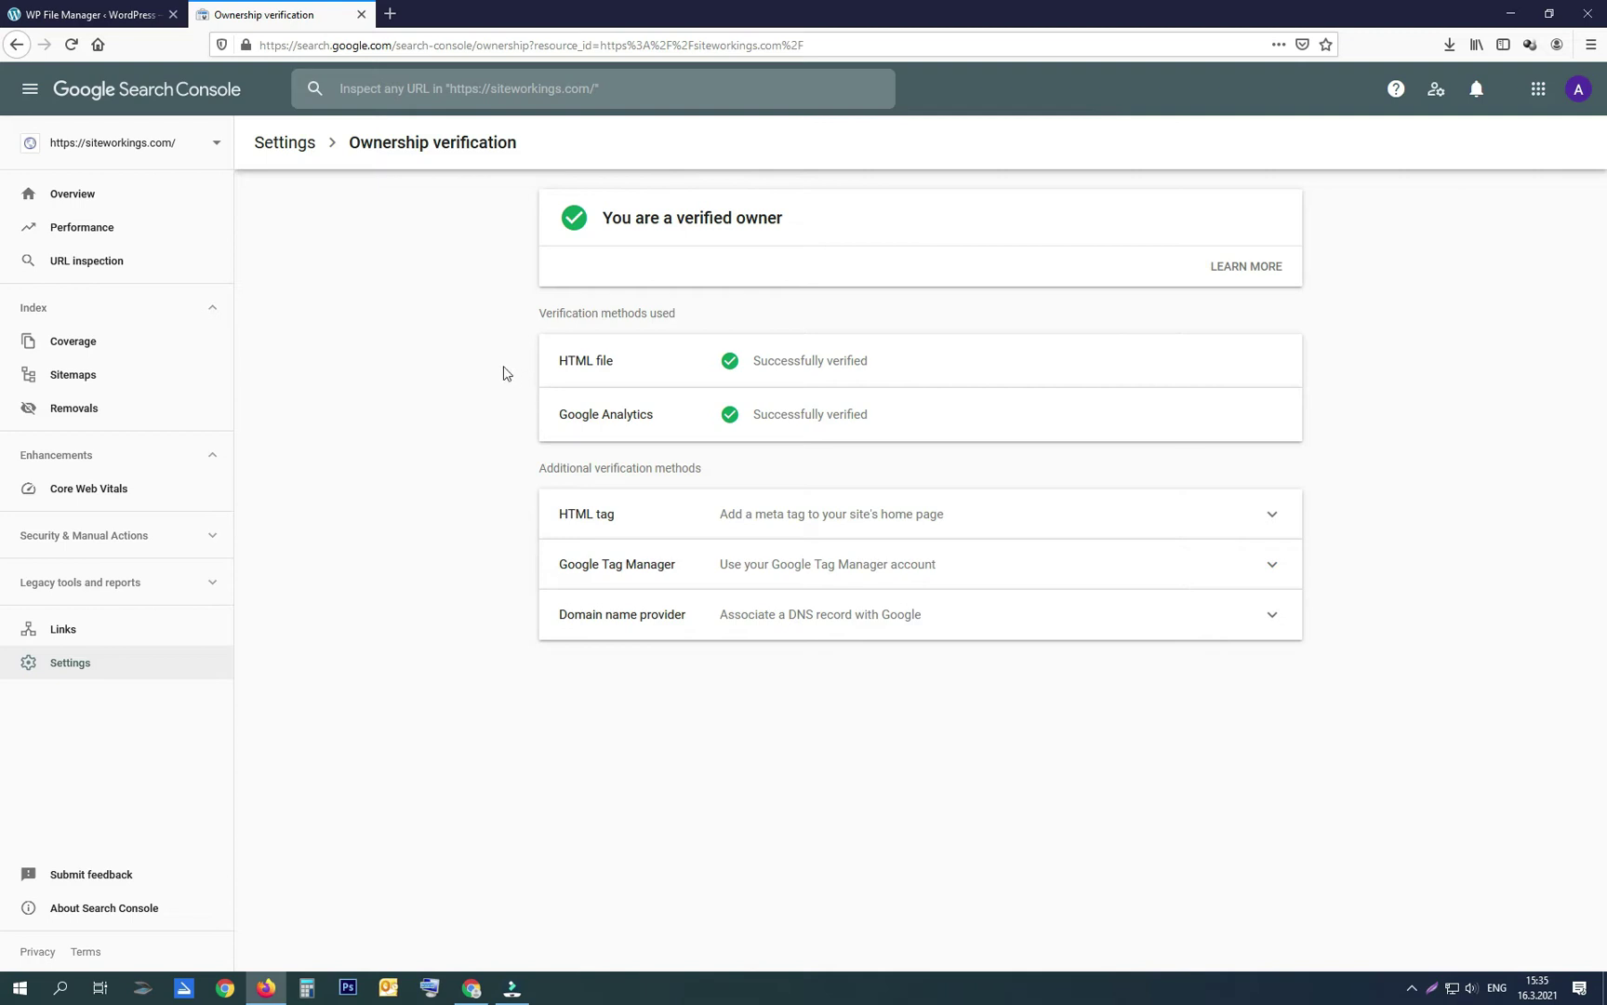
pyautogui.click(200, 145)
pyautogui.click(121, 244)
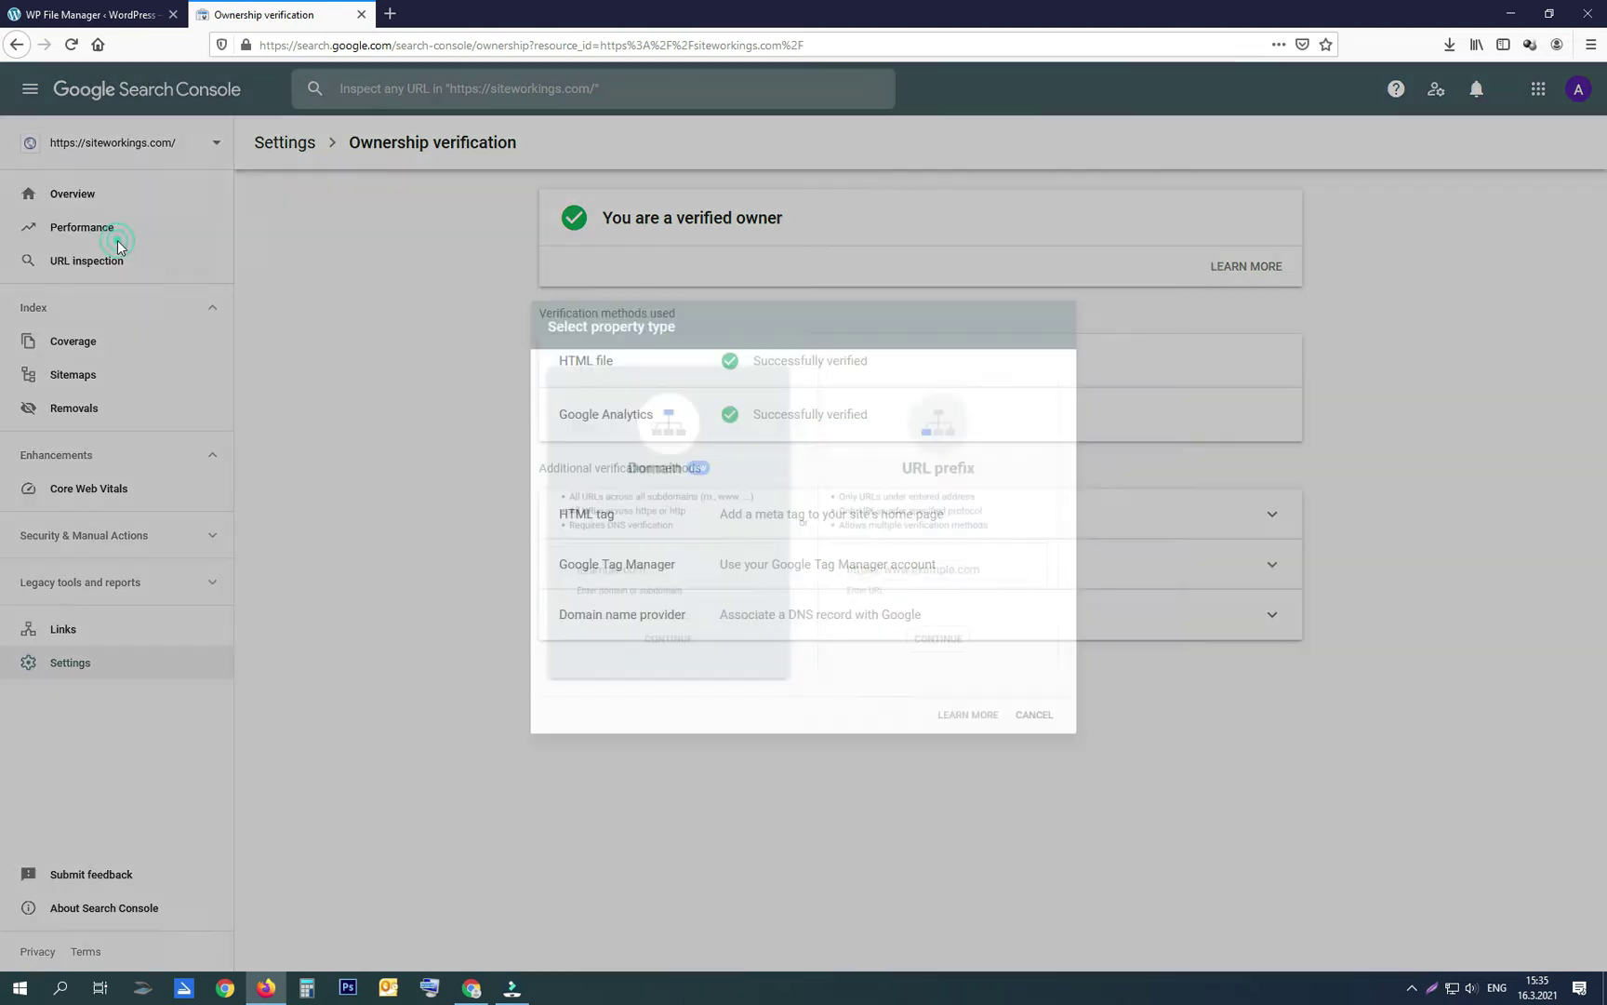
pyautogui.click(929, 569)
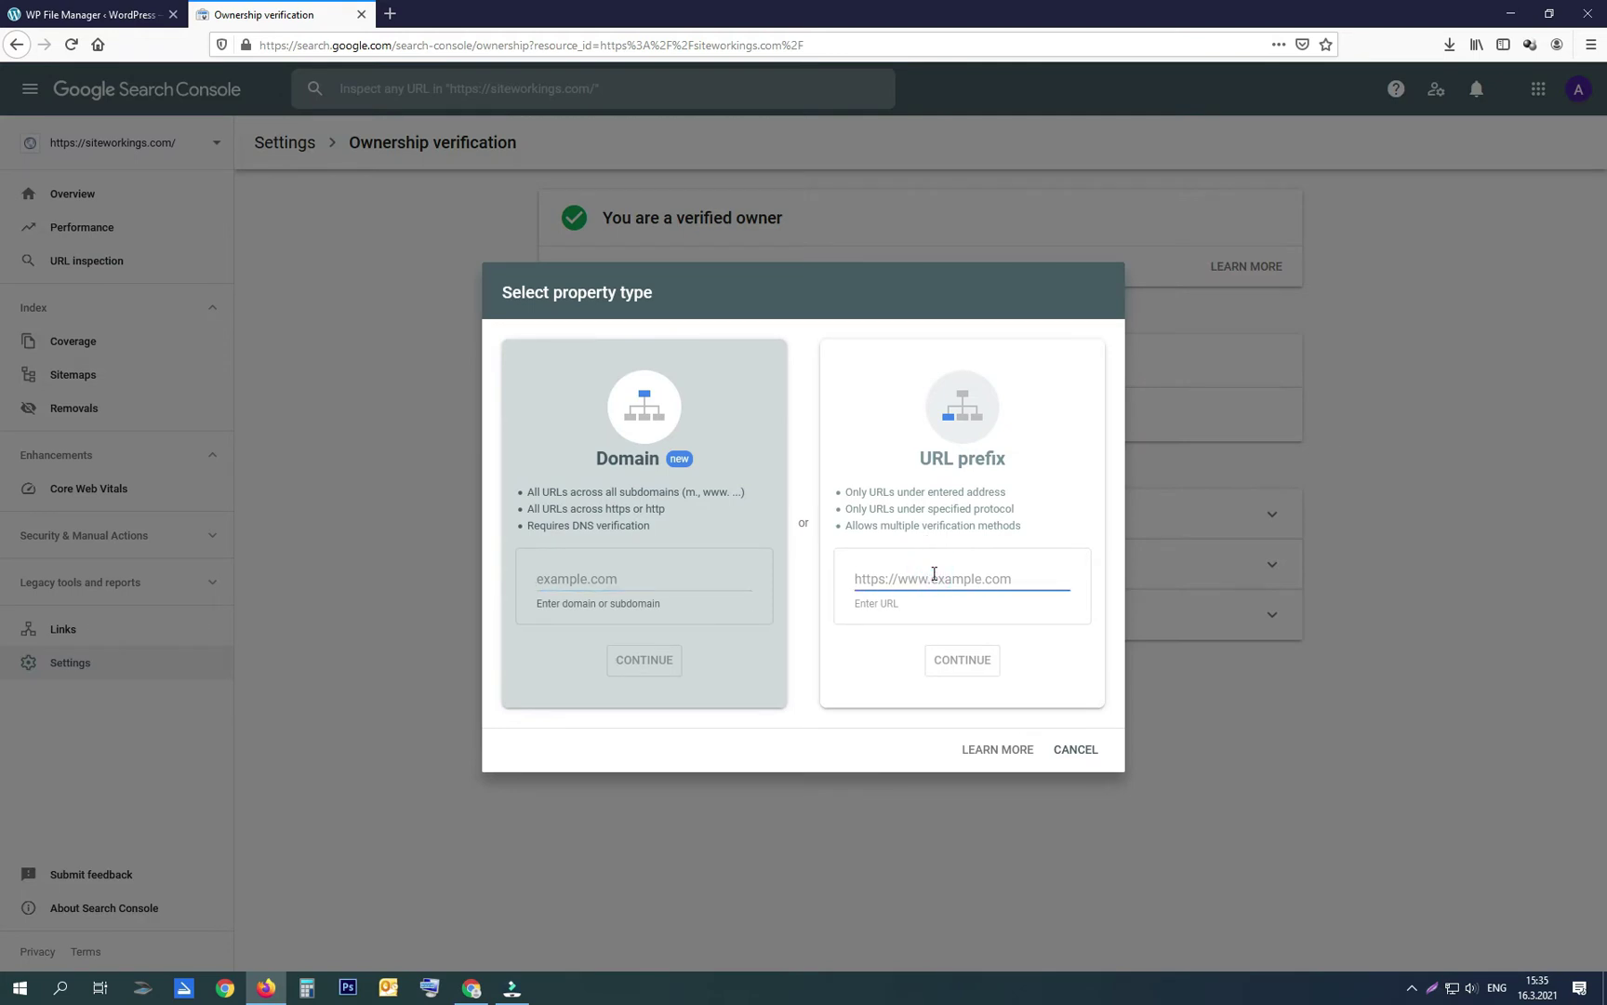
pyautogui.write('https://www.si')
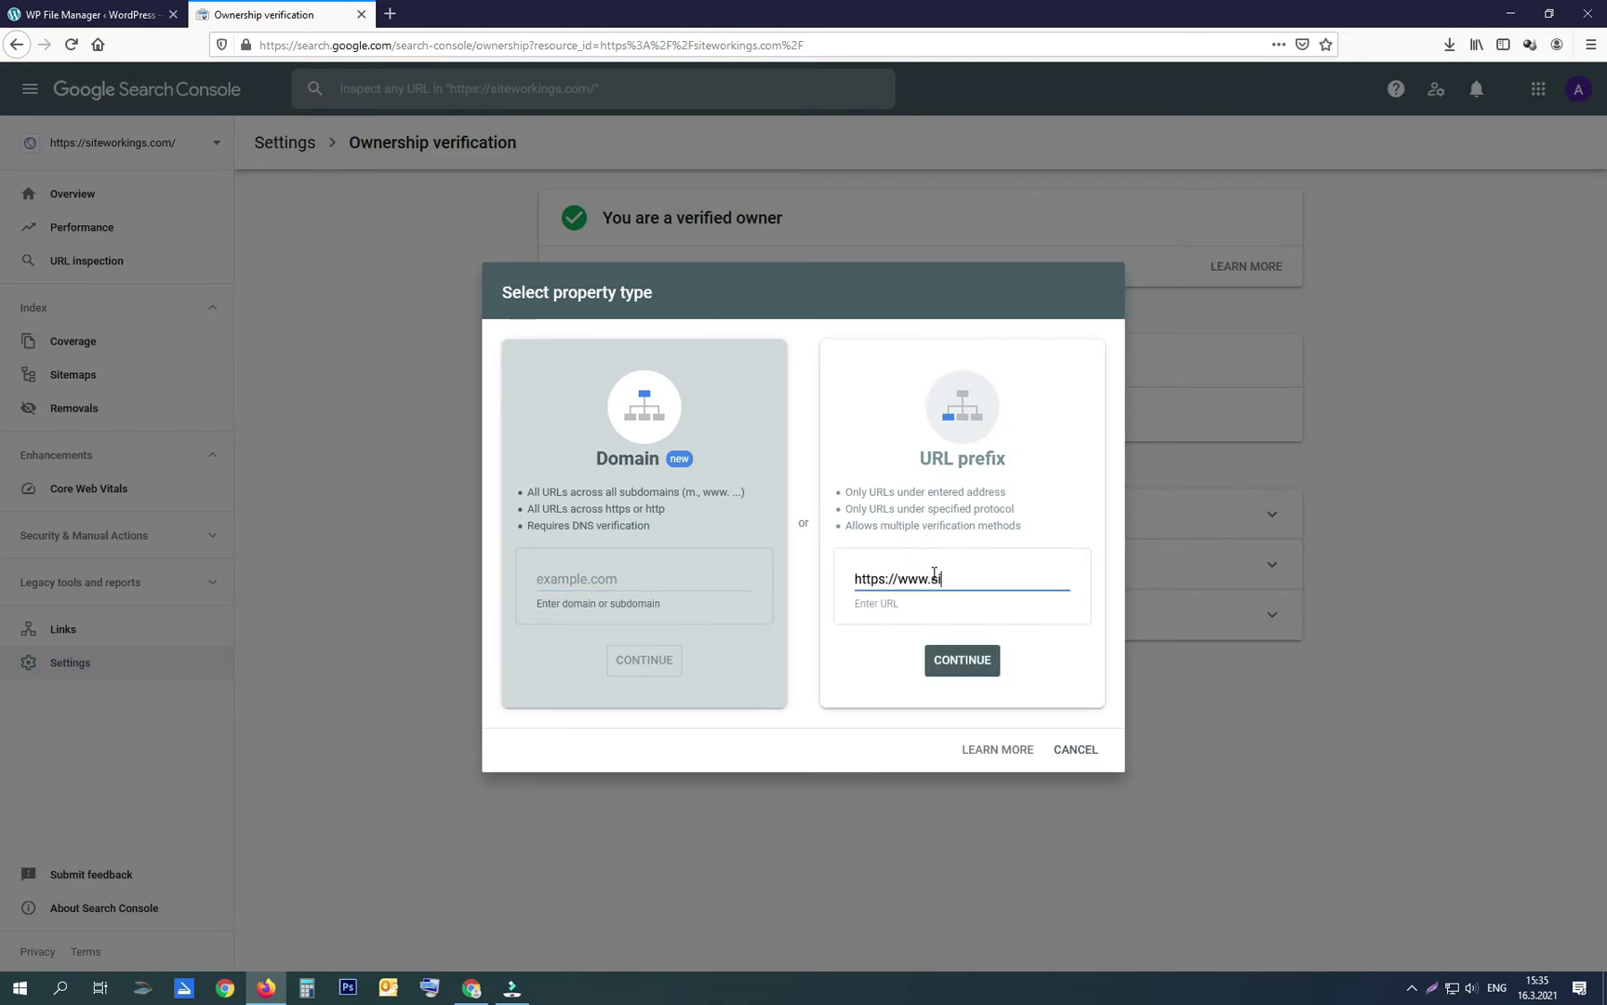
pyautogui.write('teworkings.com')
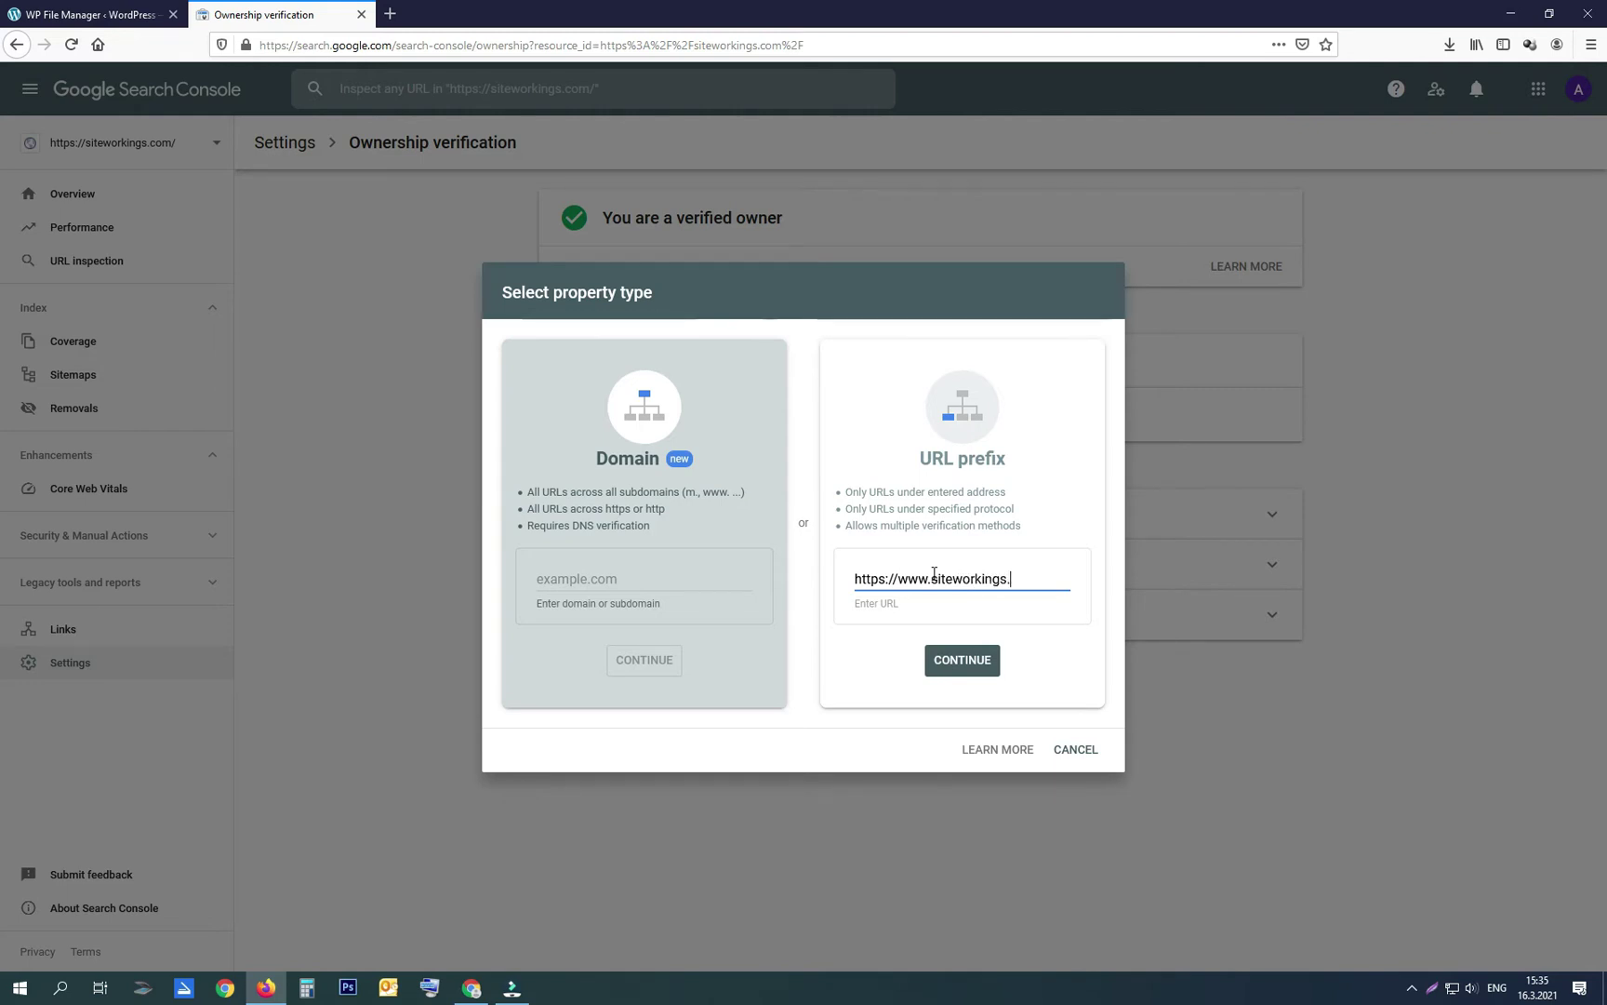
pyautogui.click(950, 657)
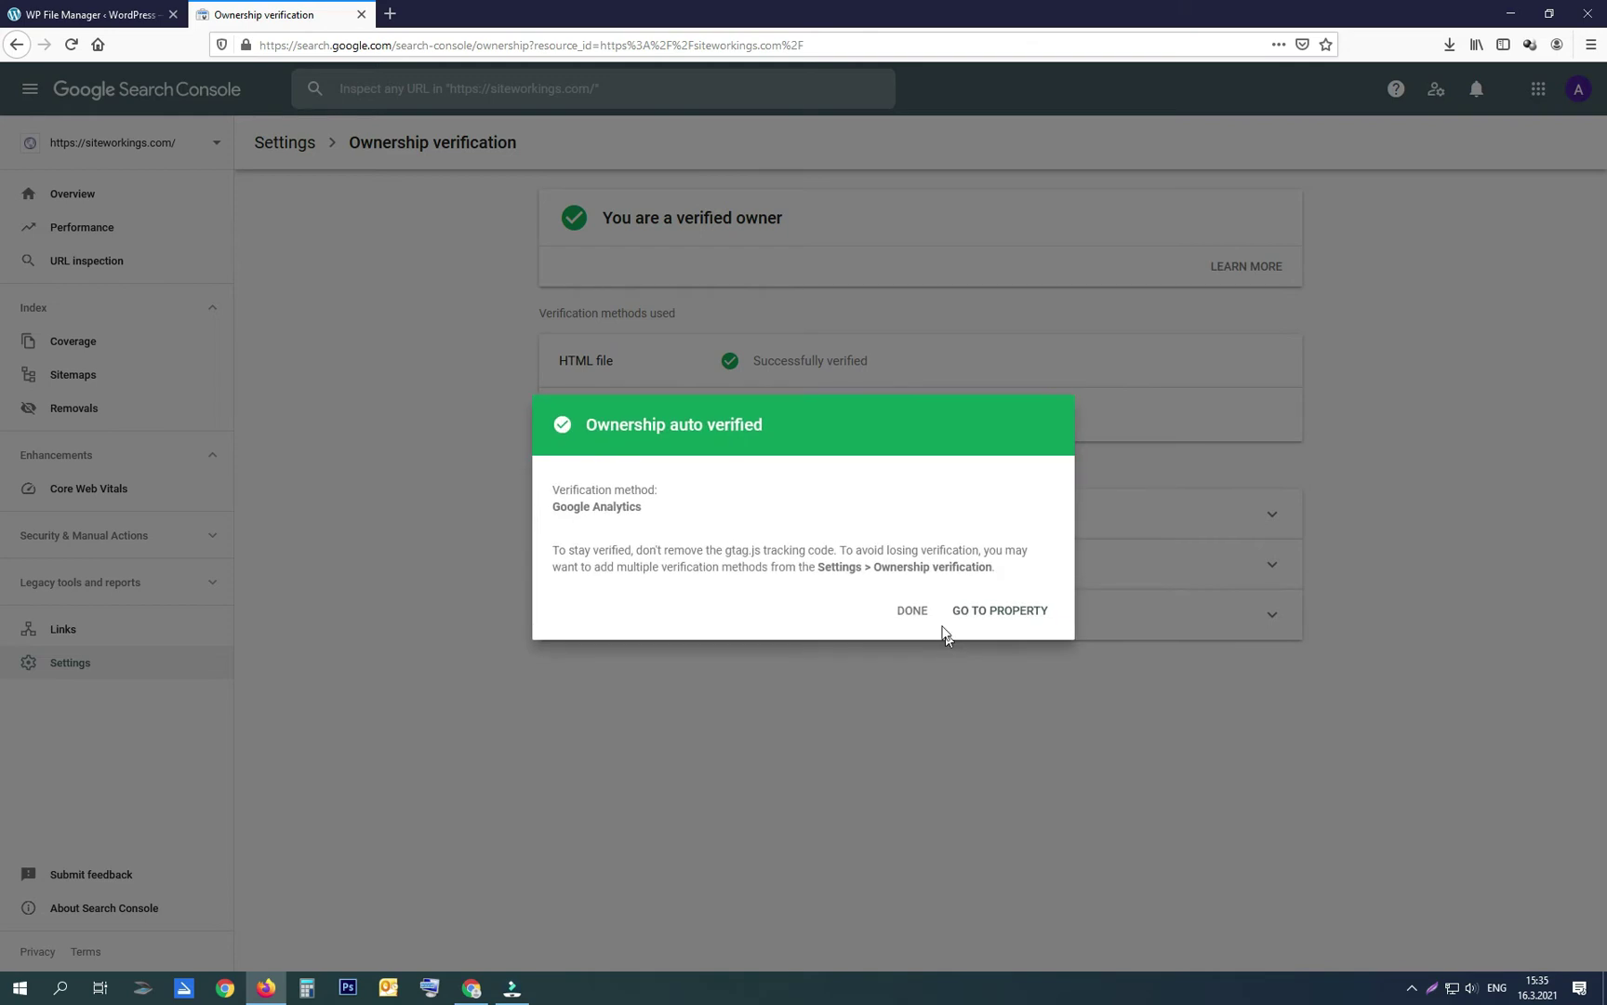
pyautogui.click(914, 610)
pyautogui.click(124, 142)
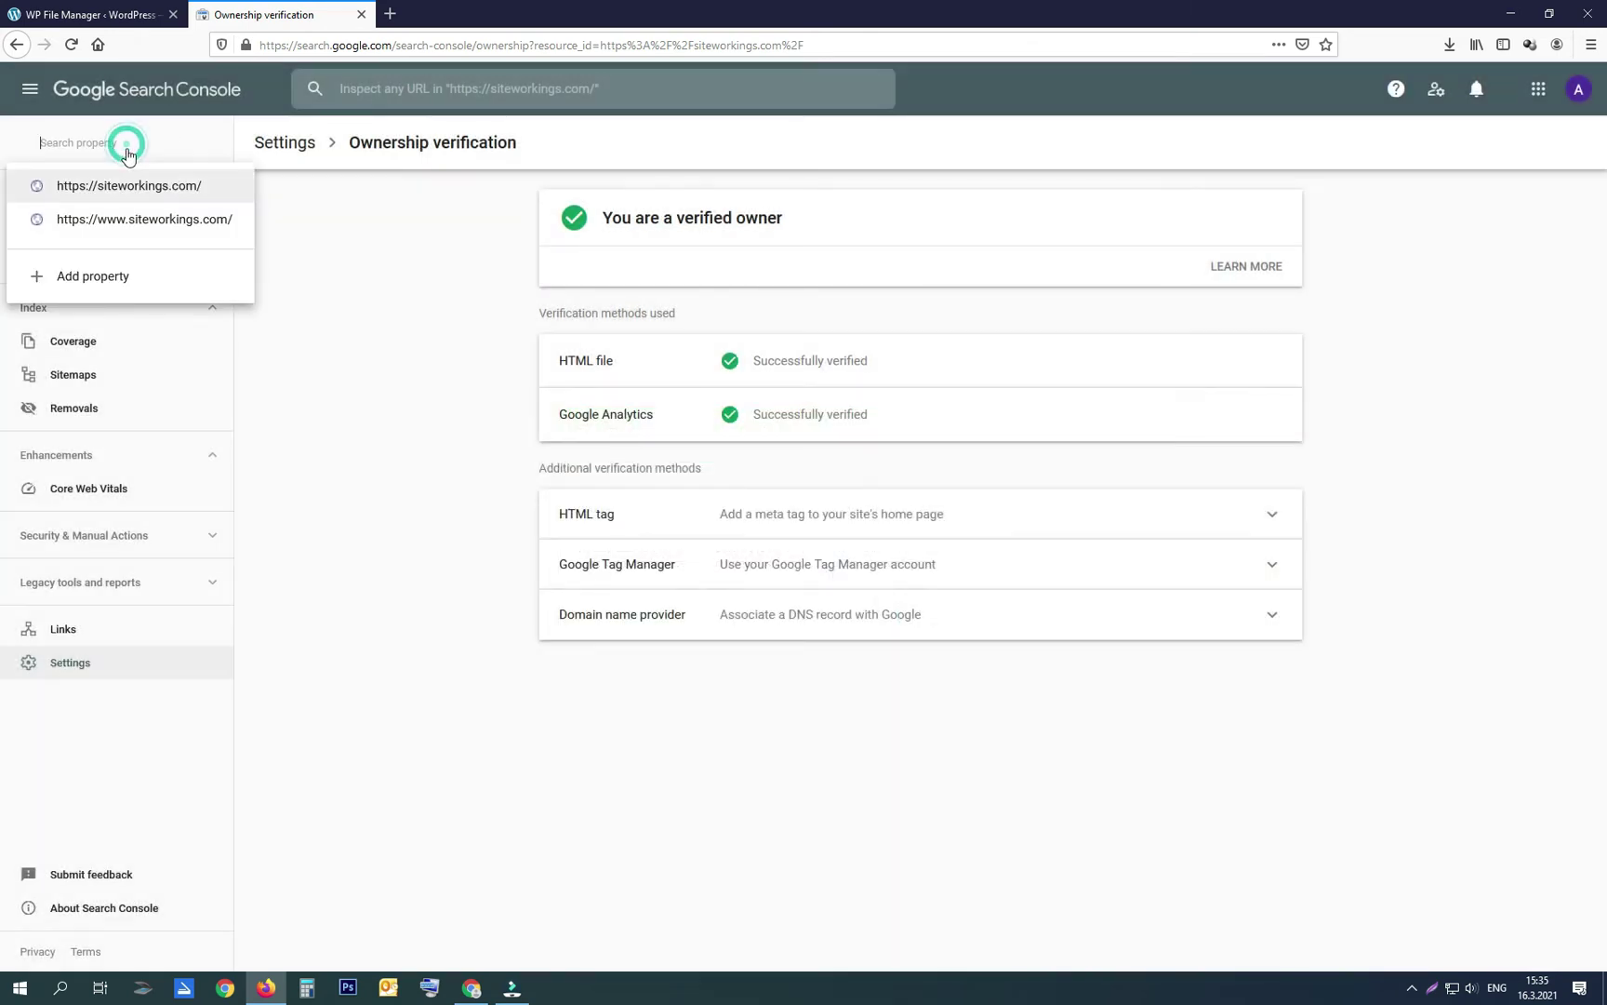
pyautogui.click(119, 292)
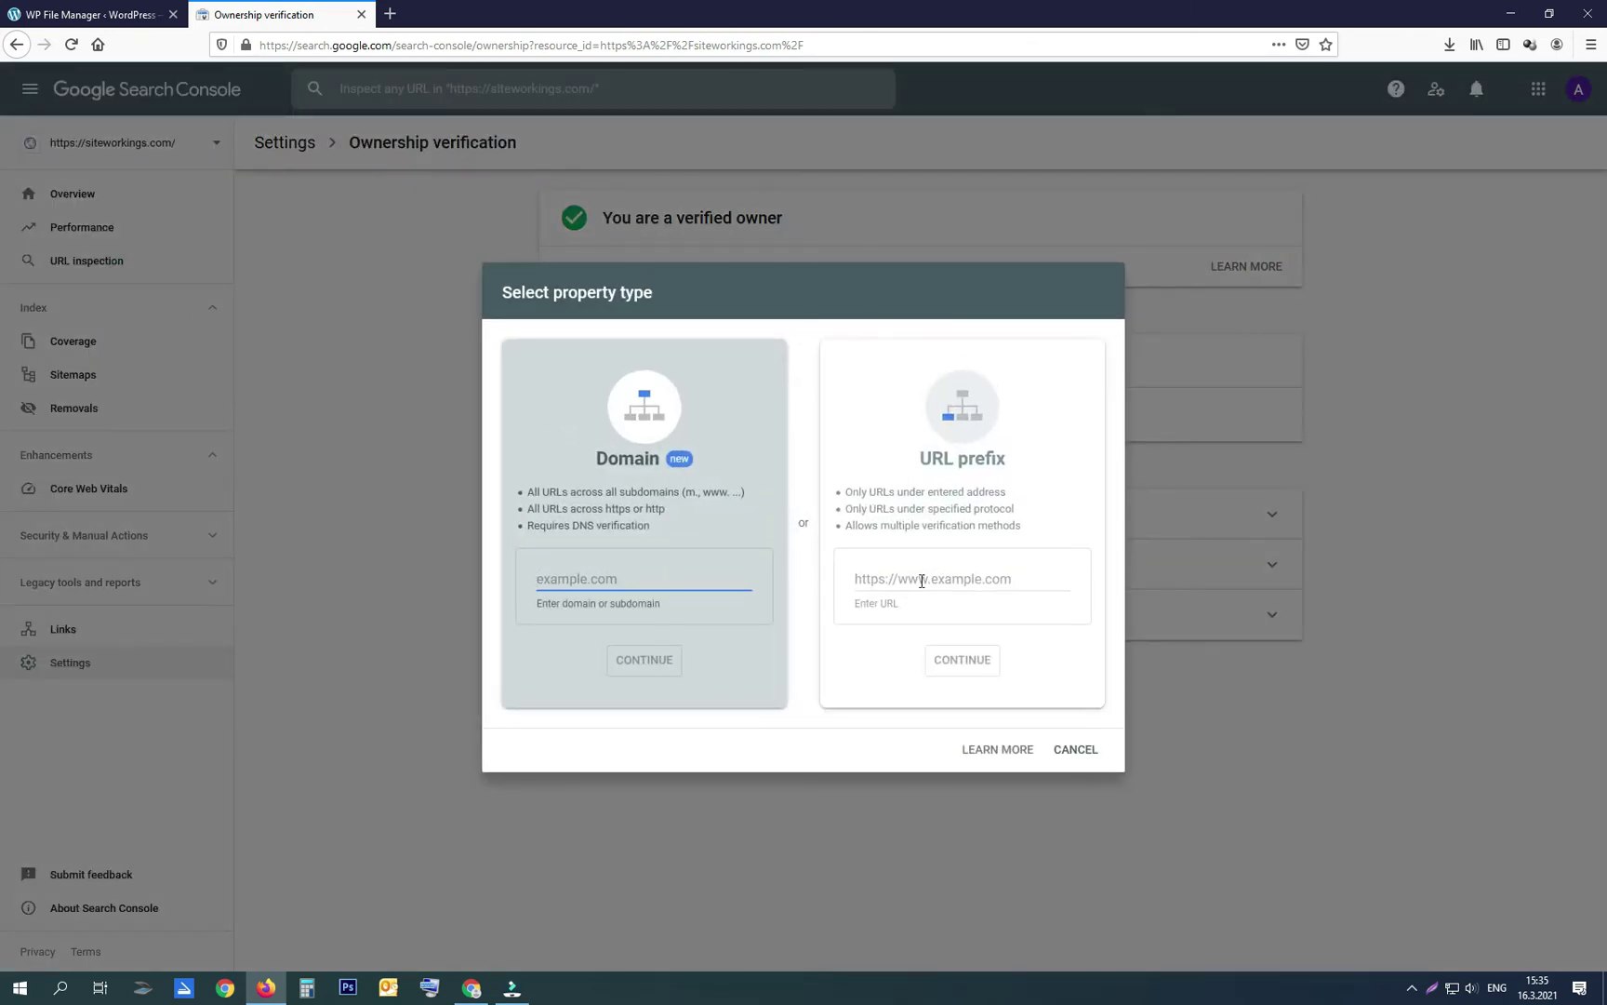
pyautogui.click(922, 578)
pyautogui.write('htt')
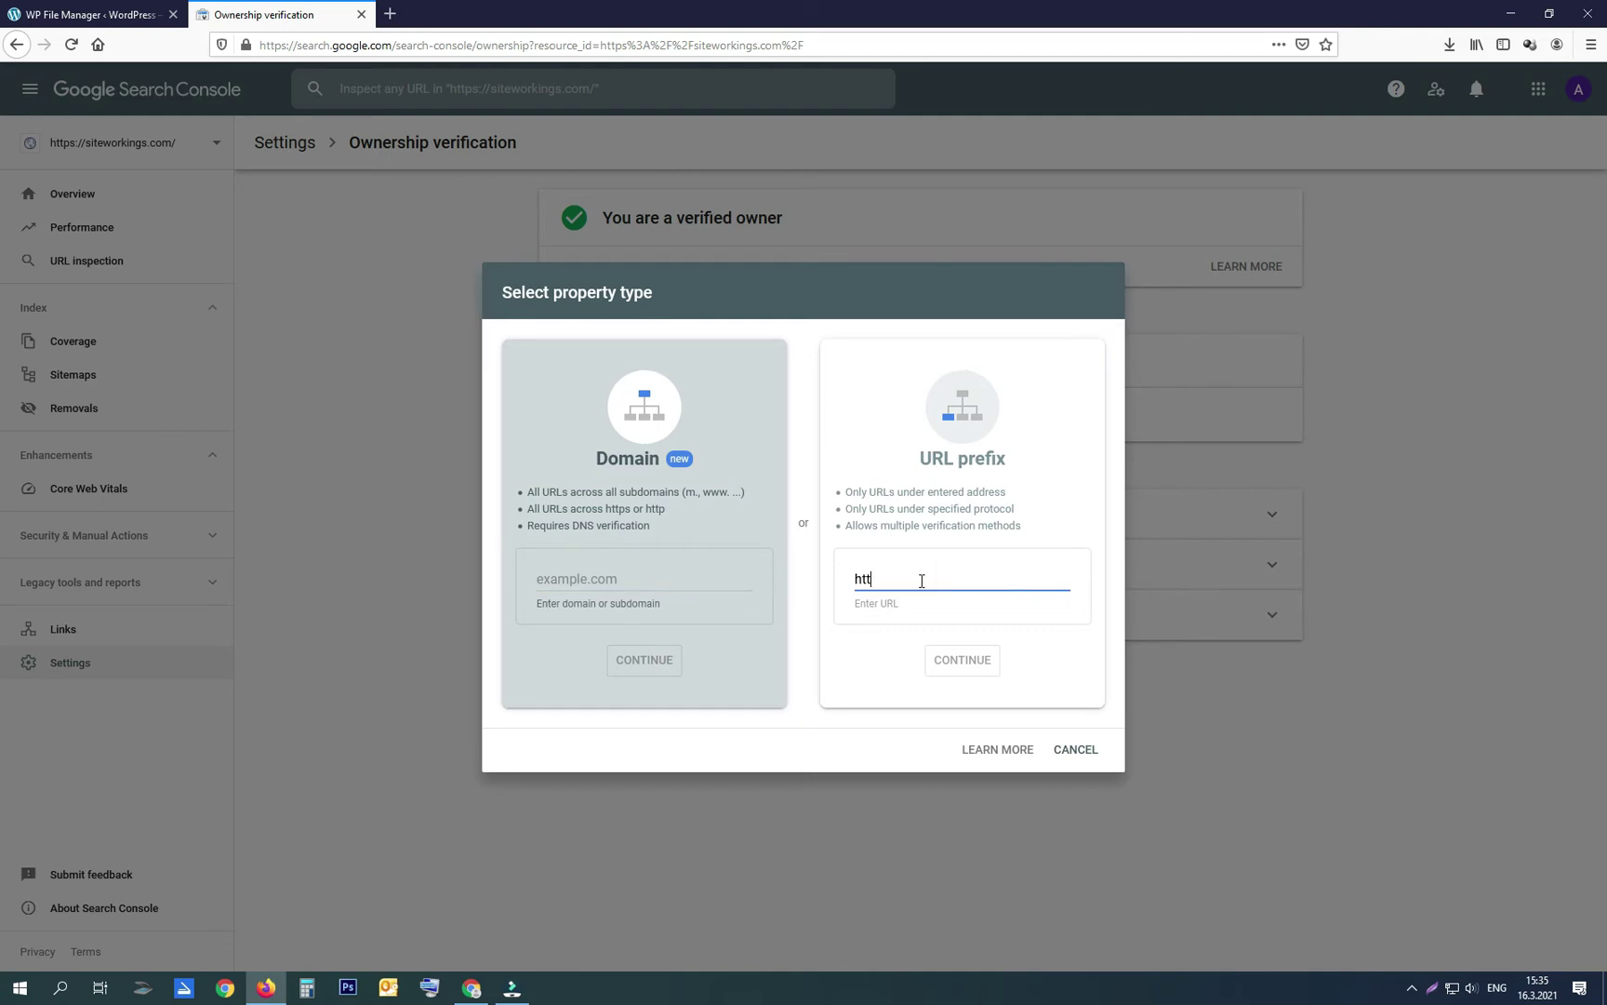
pyautogui.write('p://siteworkings.com')
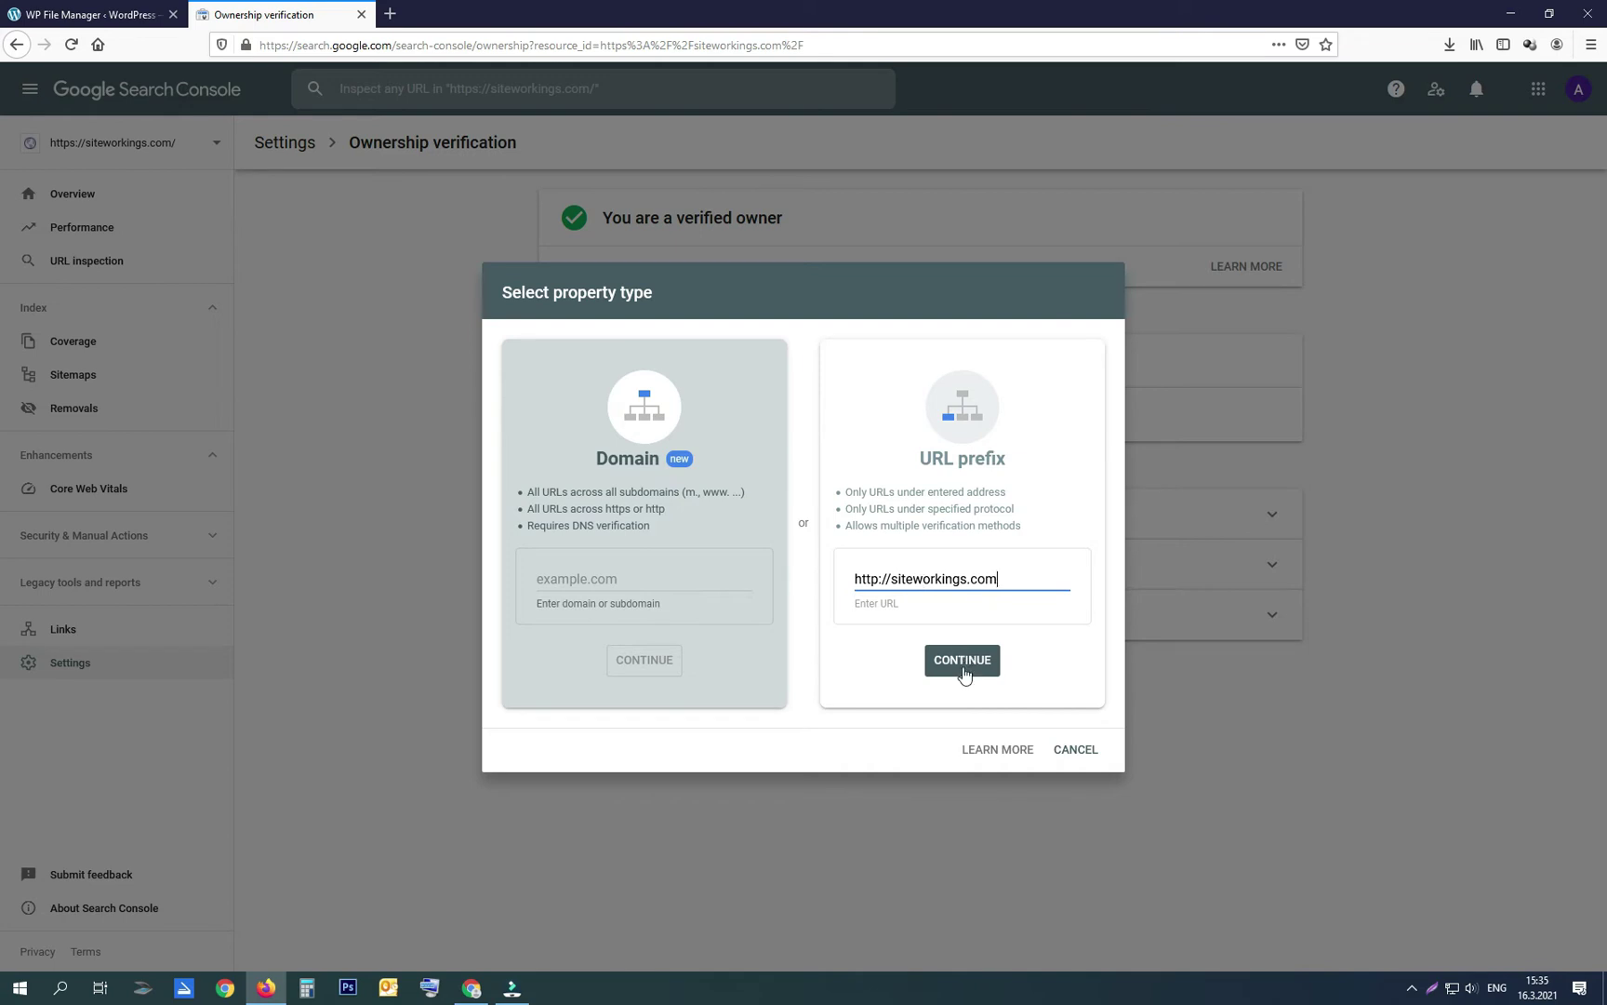
pyautogui.click(963, 666)
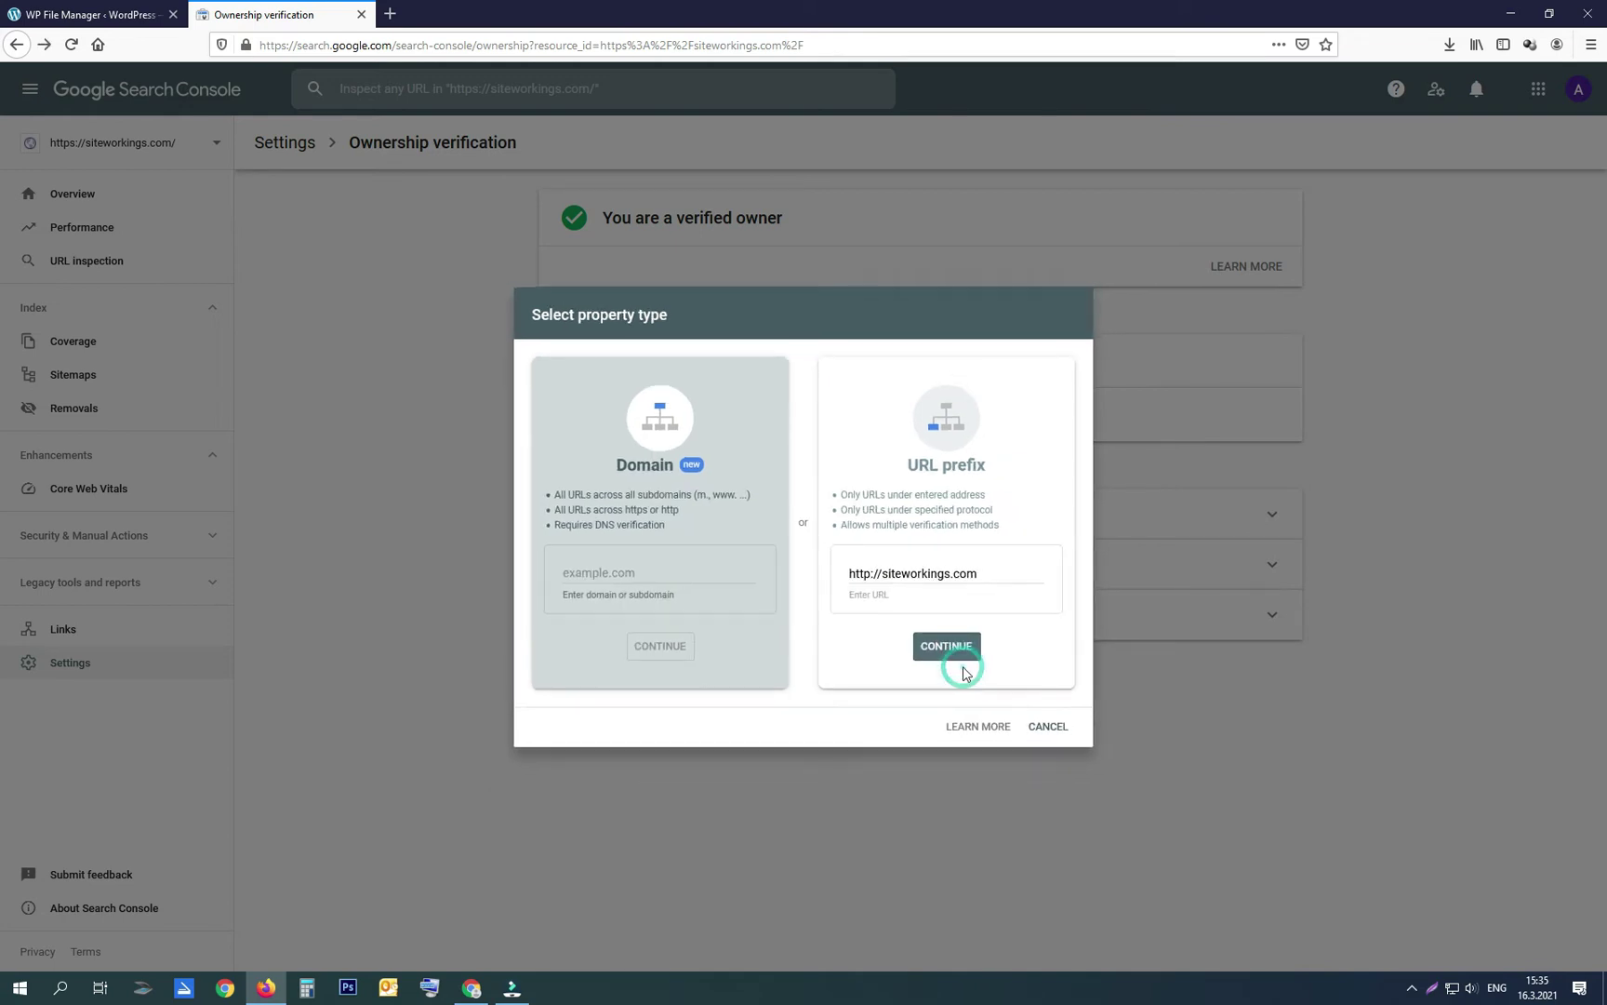
pyautogui.click(910, 606)
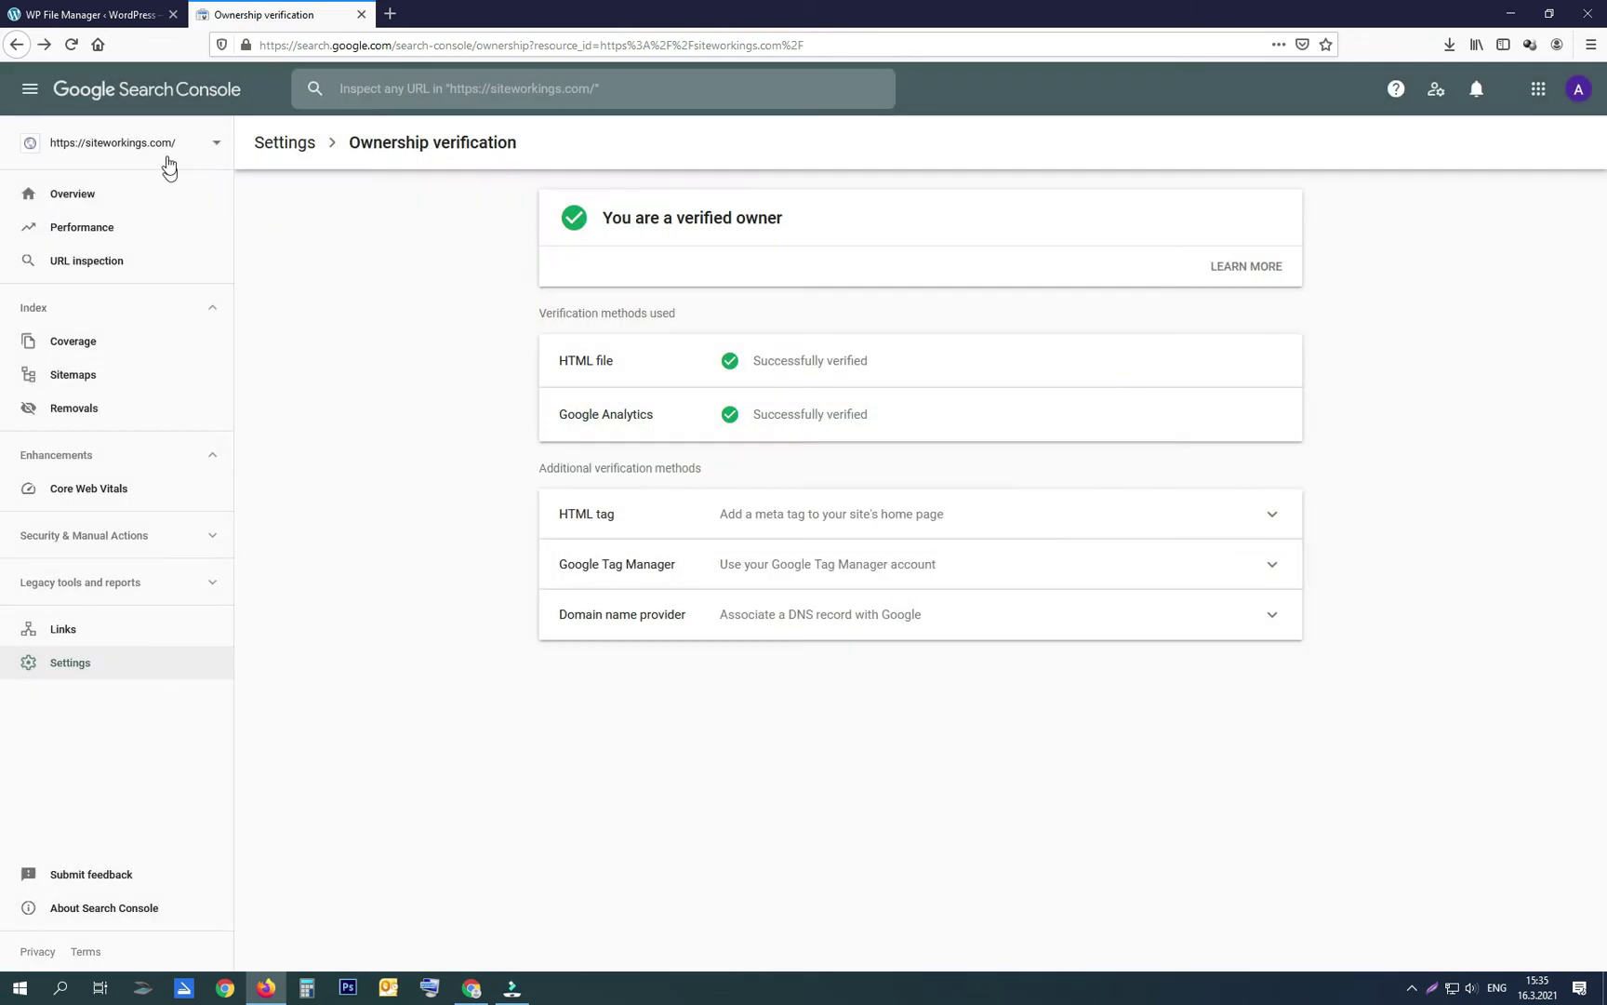
pyautogui.click(160, 147)
pyautogui.click(128, 310)
pyautogui.click(898, 577)
pyautogui.write('htt')
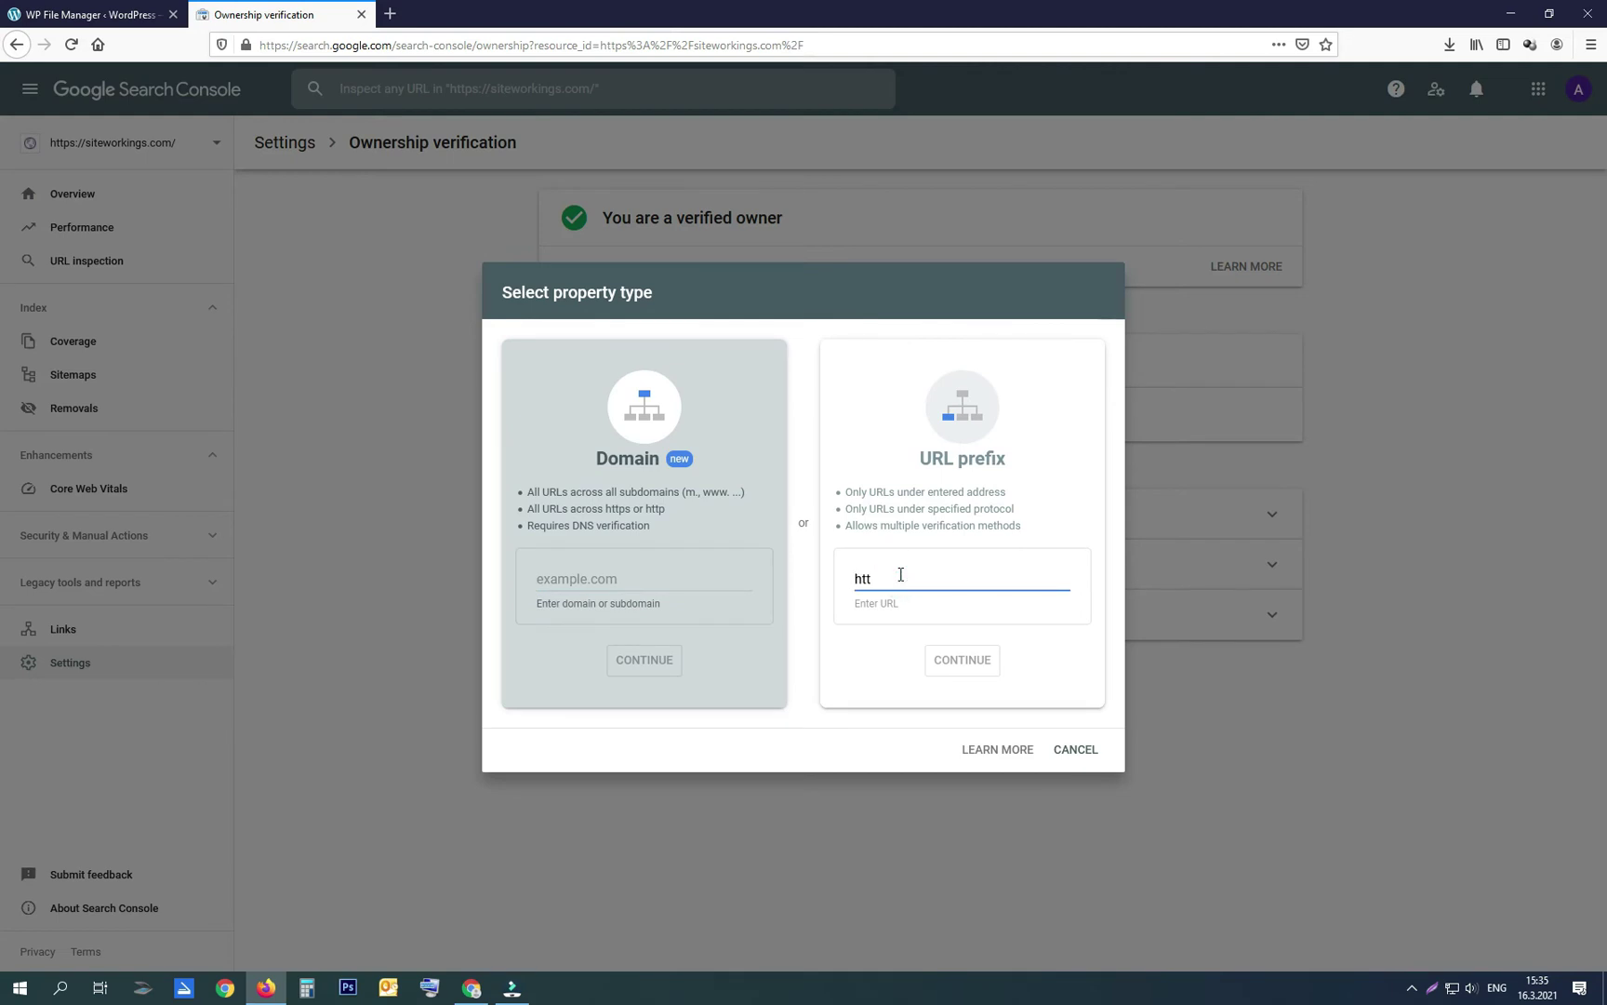
pyautogui.write('p://www.siteworkings.com')
pyautogui.click(962, 660)
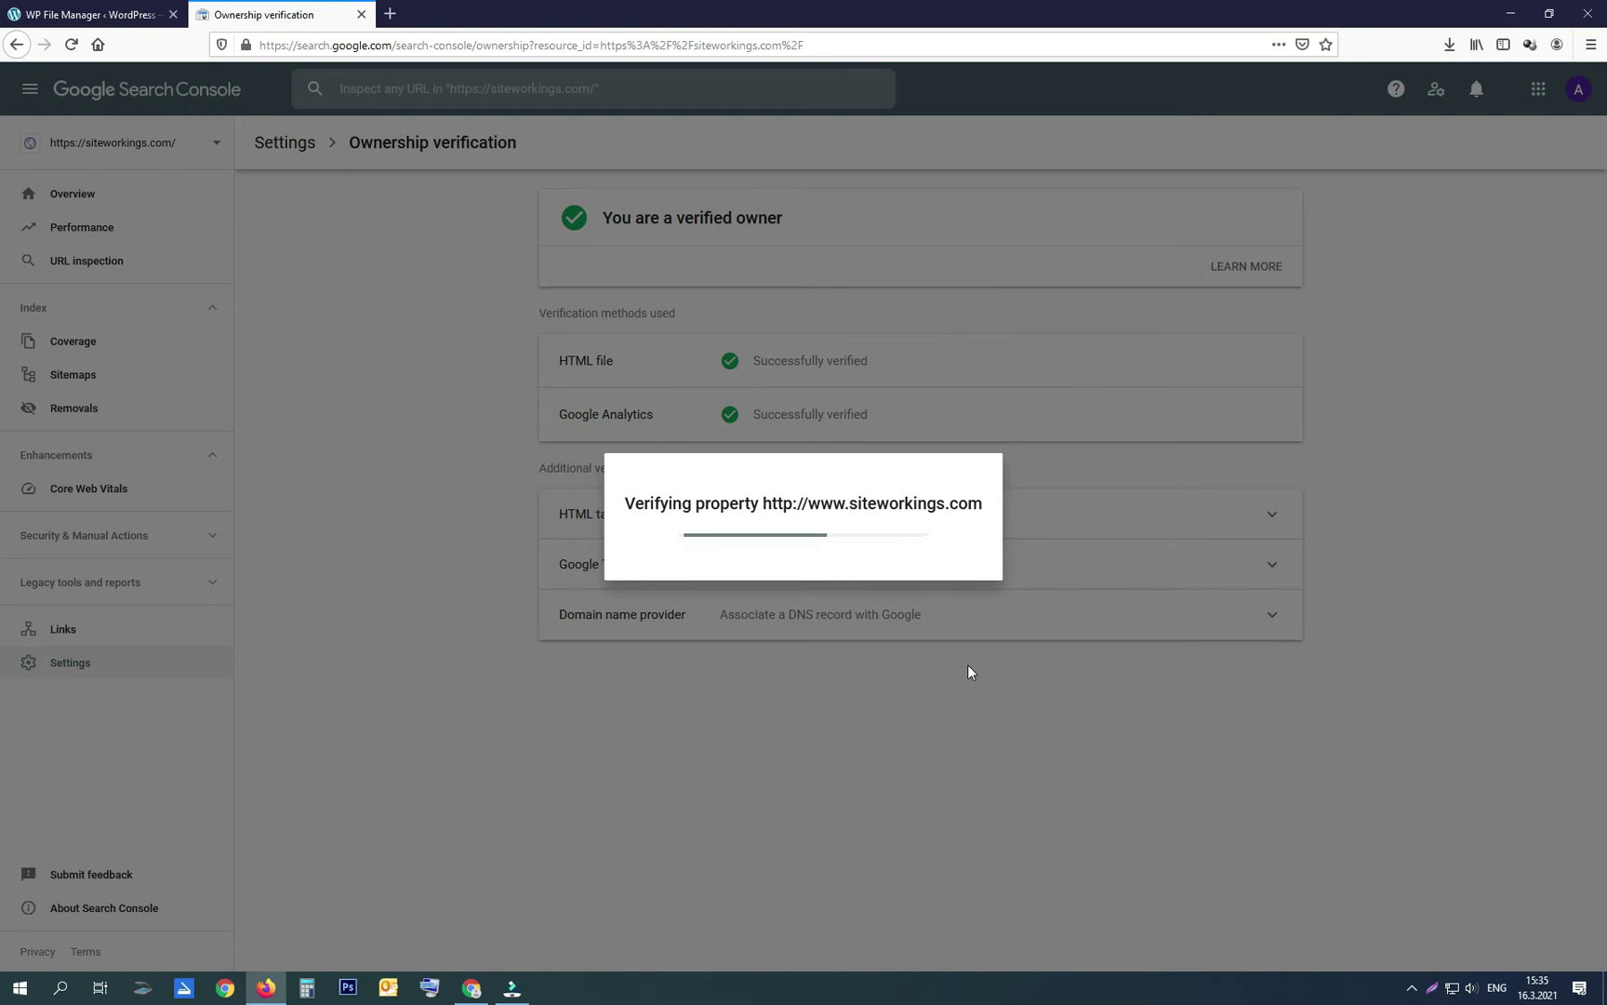
pyautogui.click(912, 615)
# Check all four property variants, view the empty Sitemaps report, and return to WordPress
pyautogui.click(217, 147)
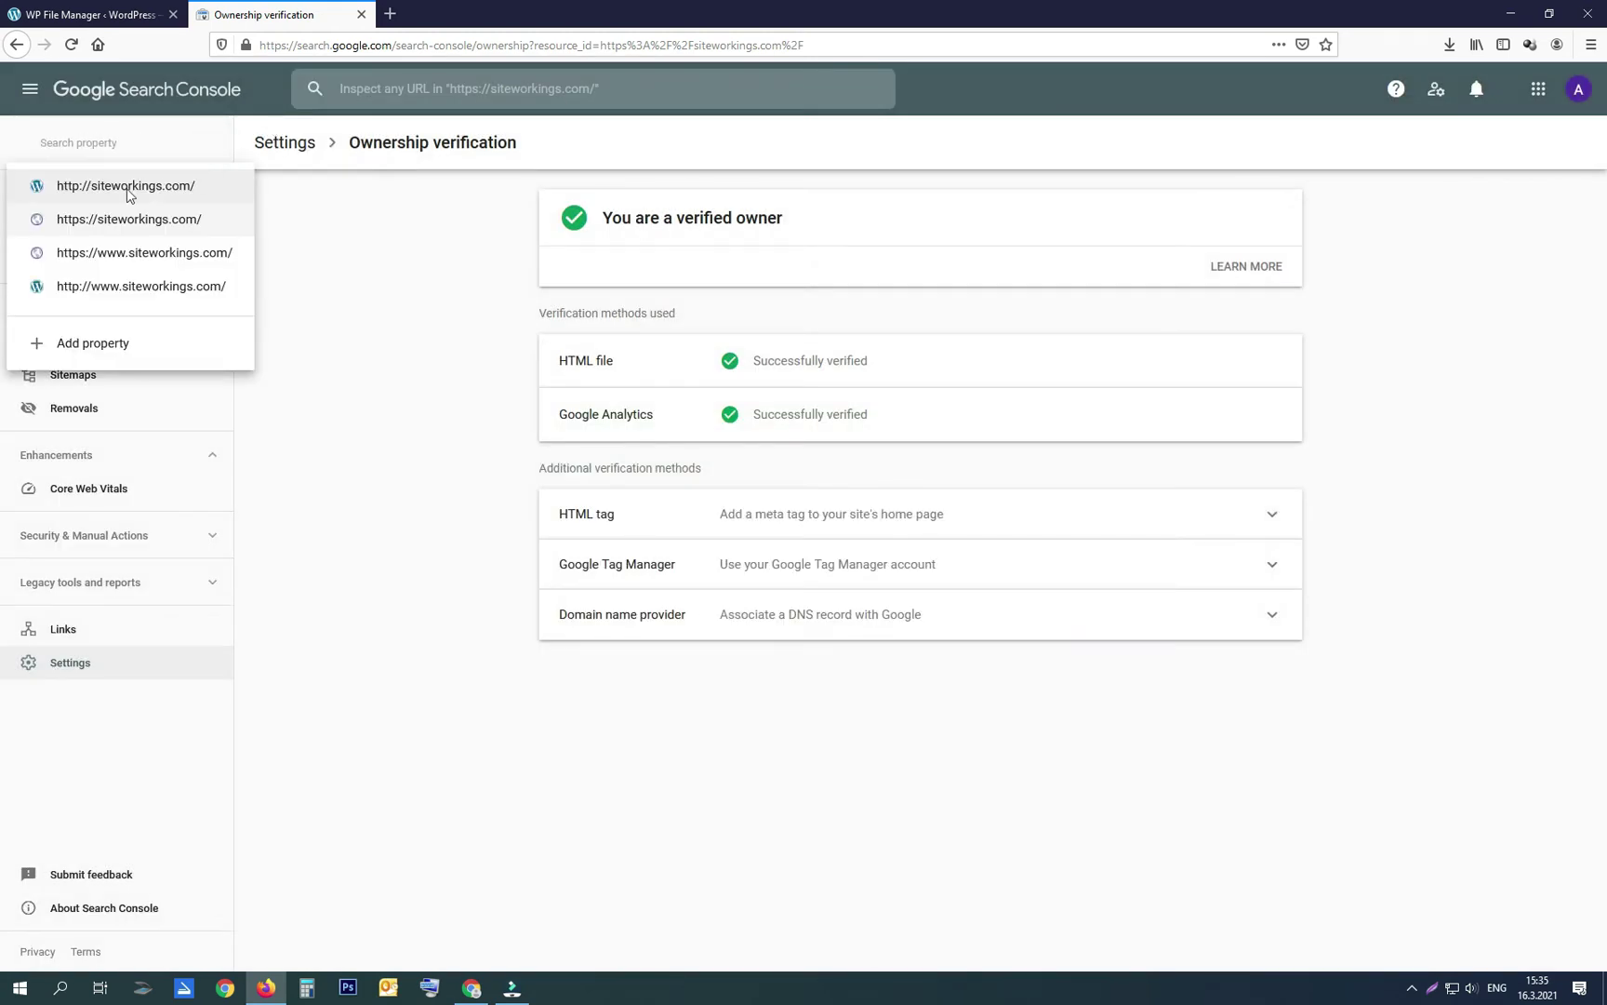
pyautogui.click(383, 300)
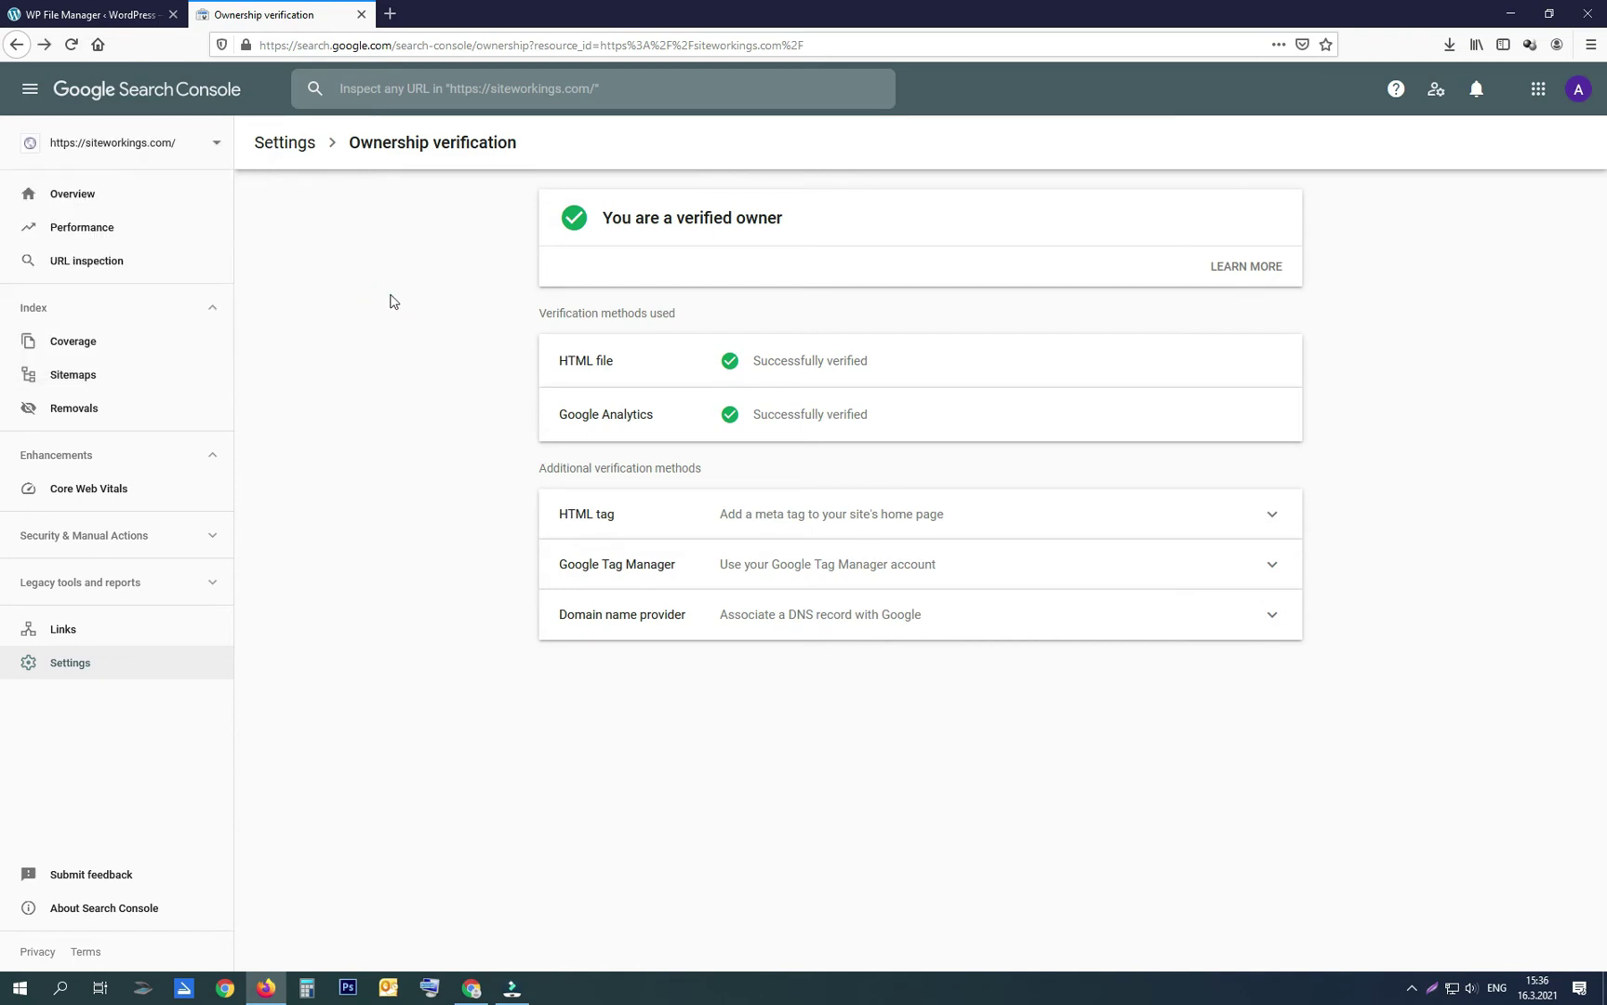
pyautogui.click(85, 389)
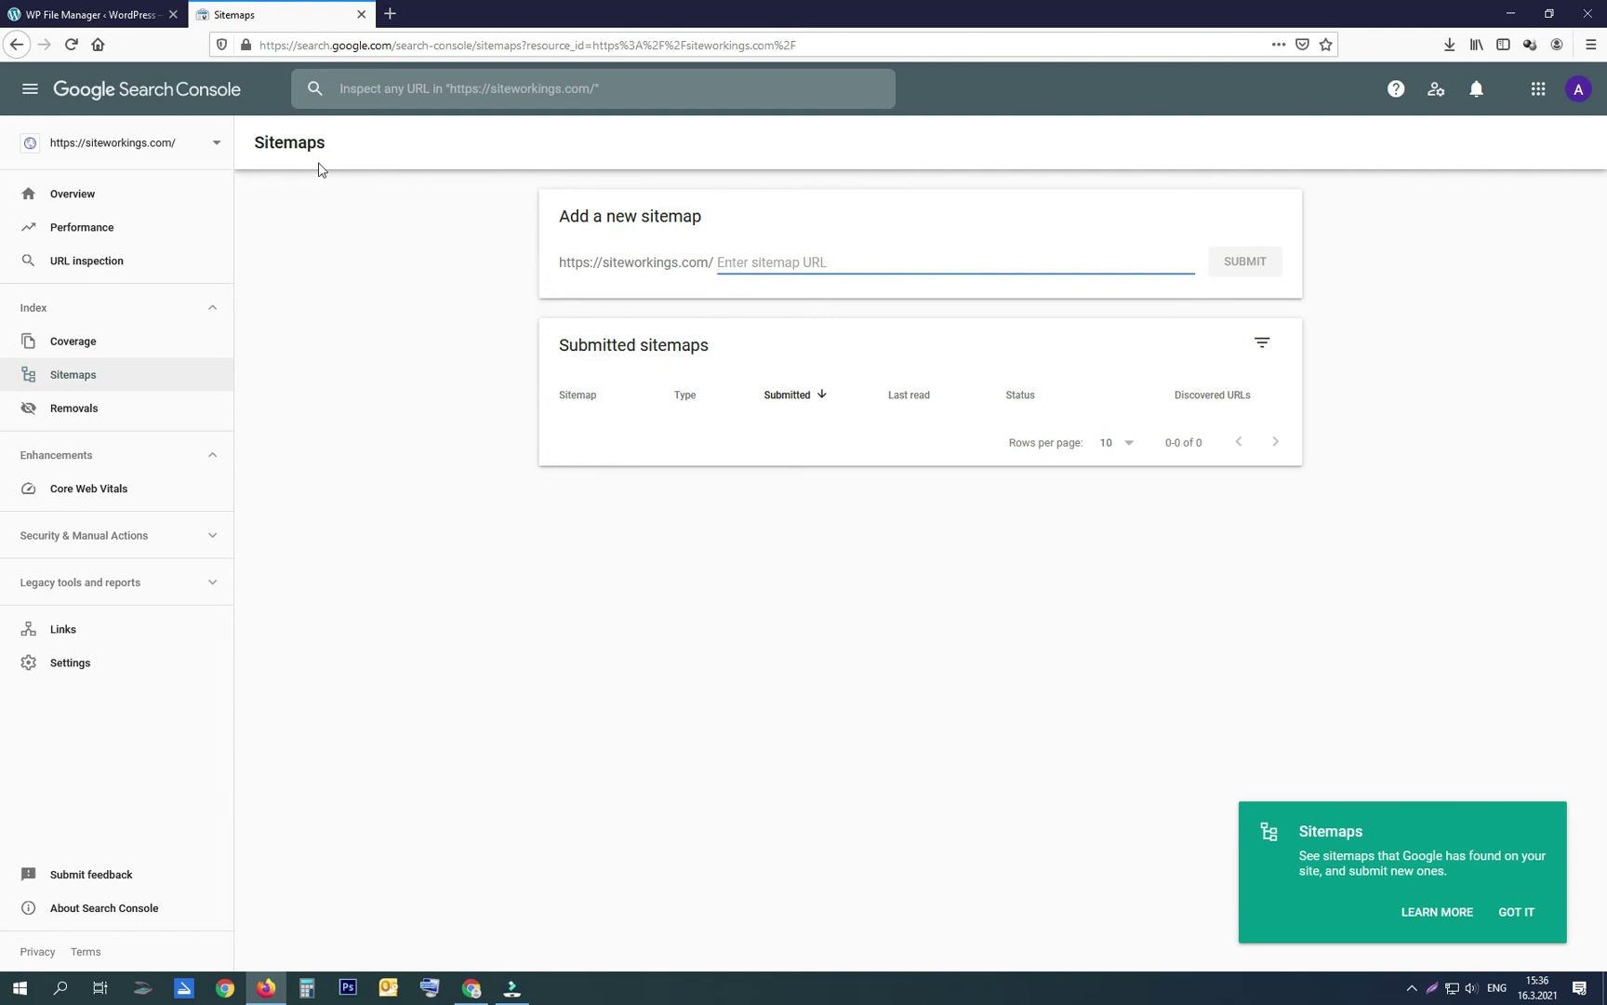
pyautogui.click(128, 11)
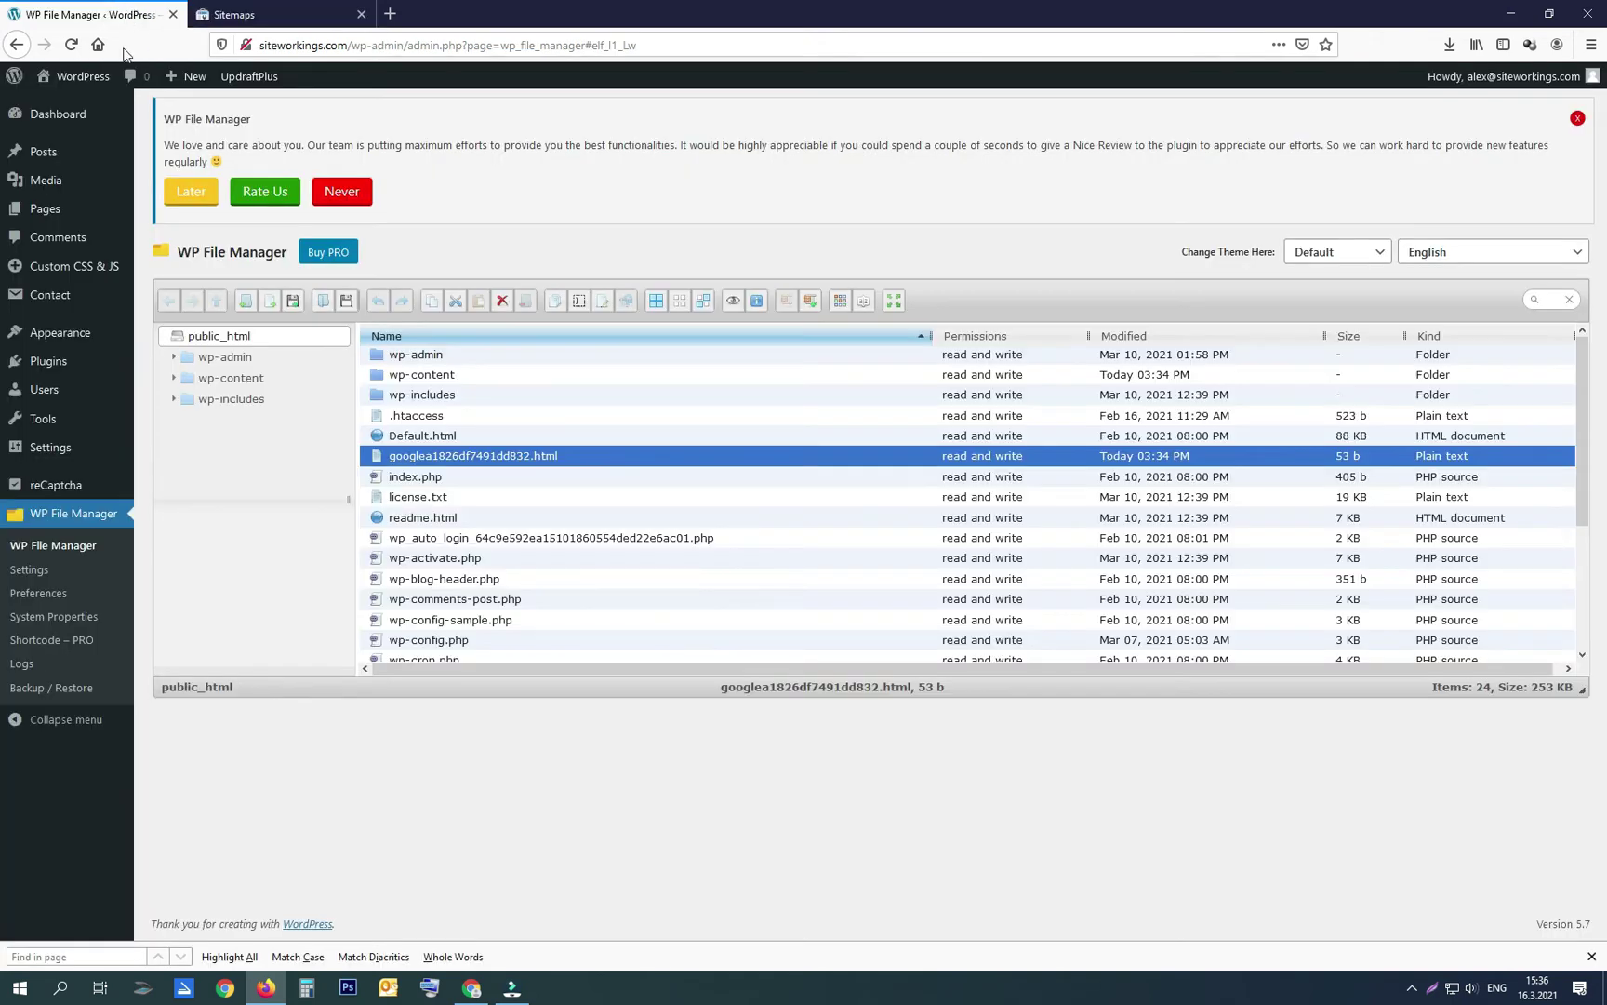
# Search Add New plugins for 'yoast seo', then install and activate Yoast SEO
pyautogui.click(51, 364)
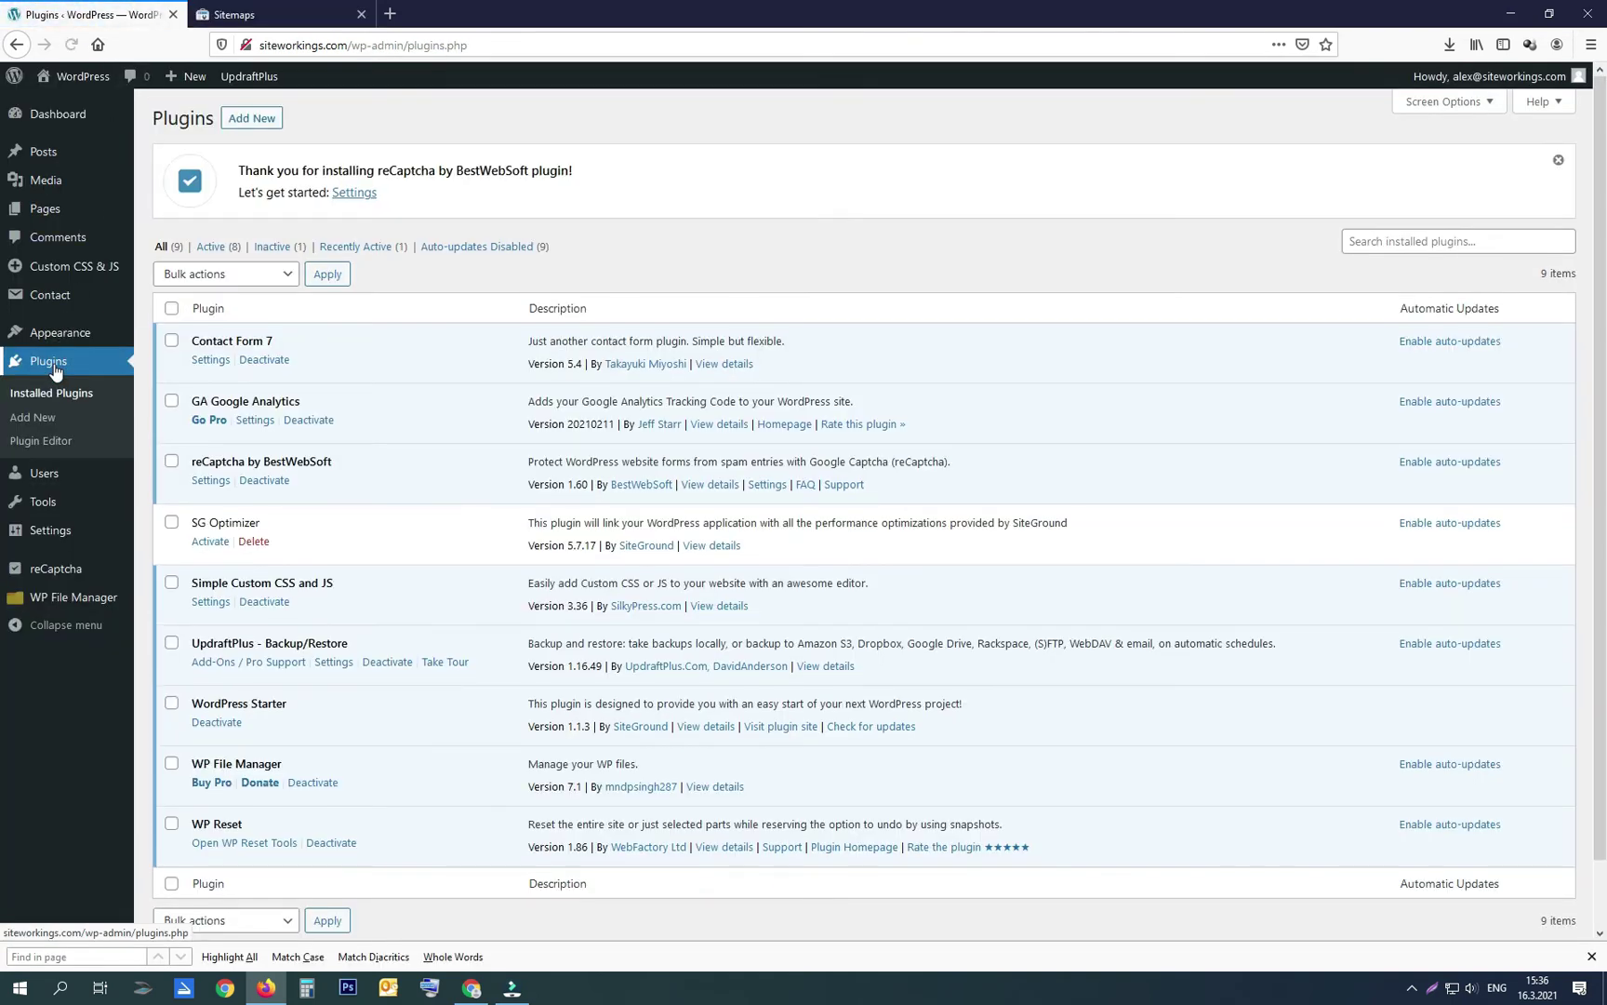
pyautogui.click(244, 125)
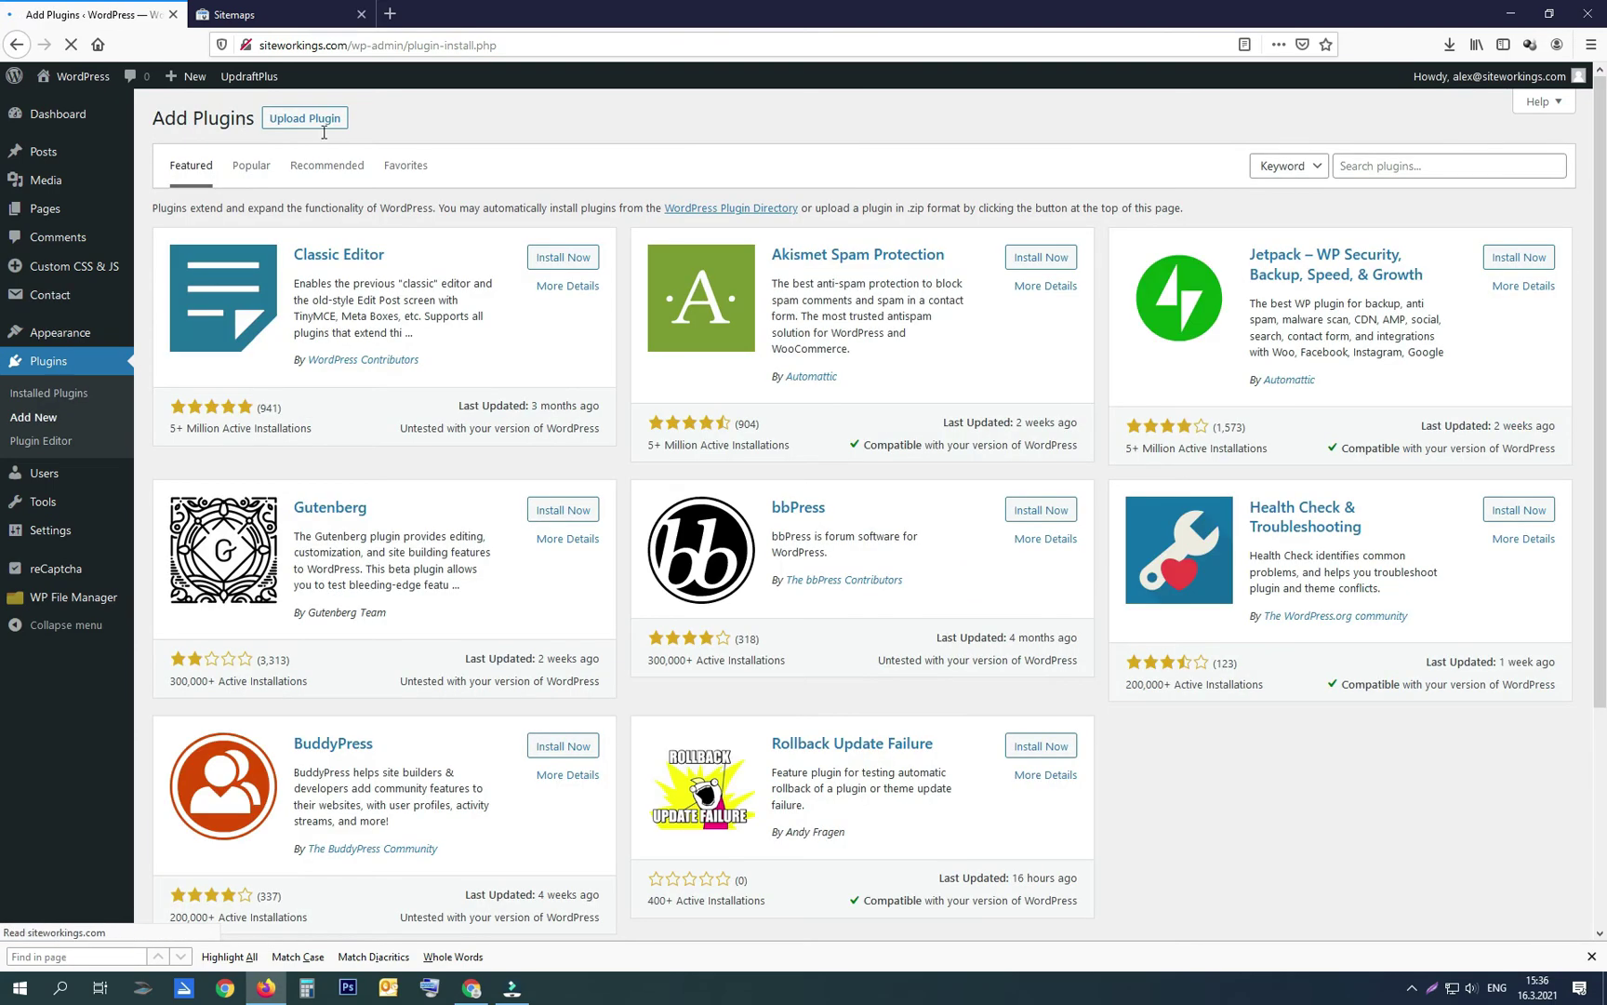
pyautogui.click(1405, 166)
pyautogui.write('yoast seo')
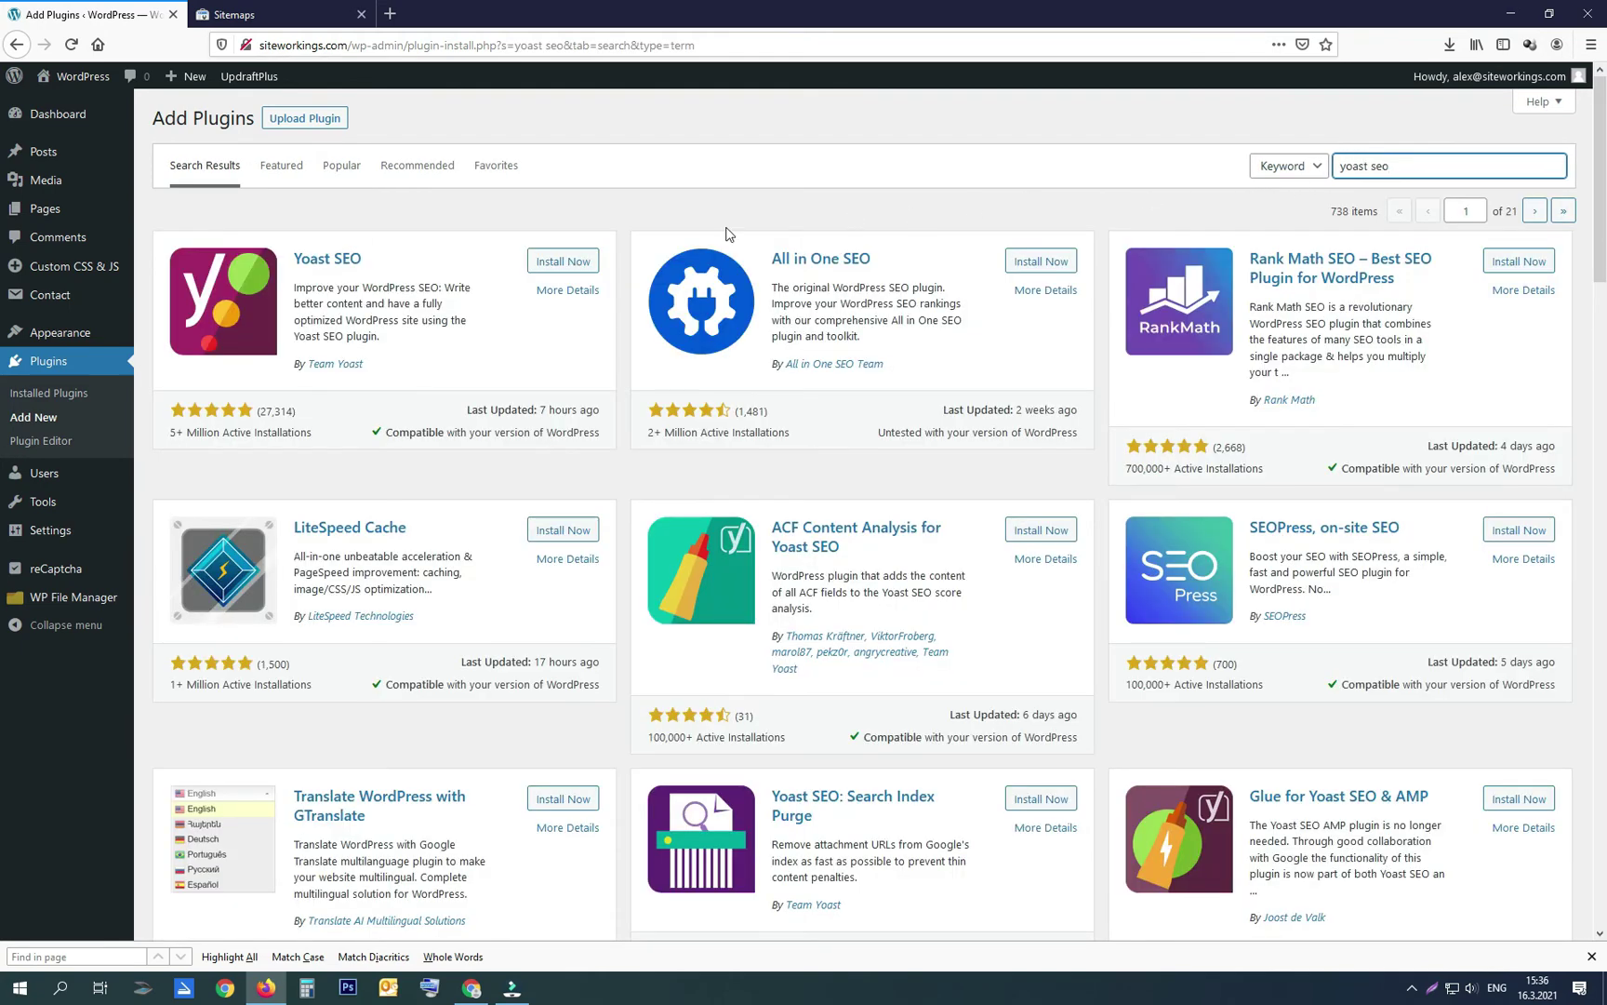
pyautogui.click(539, 268)
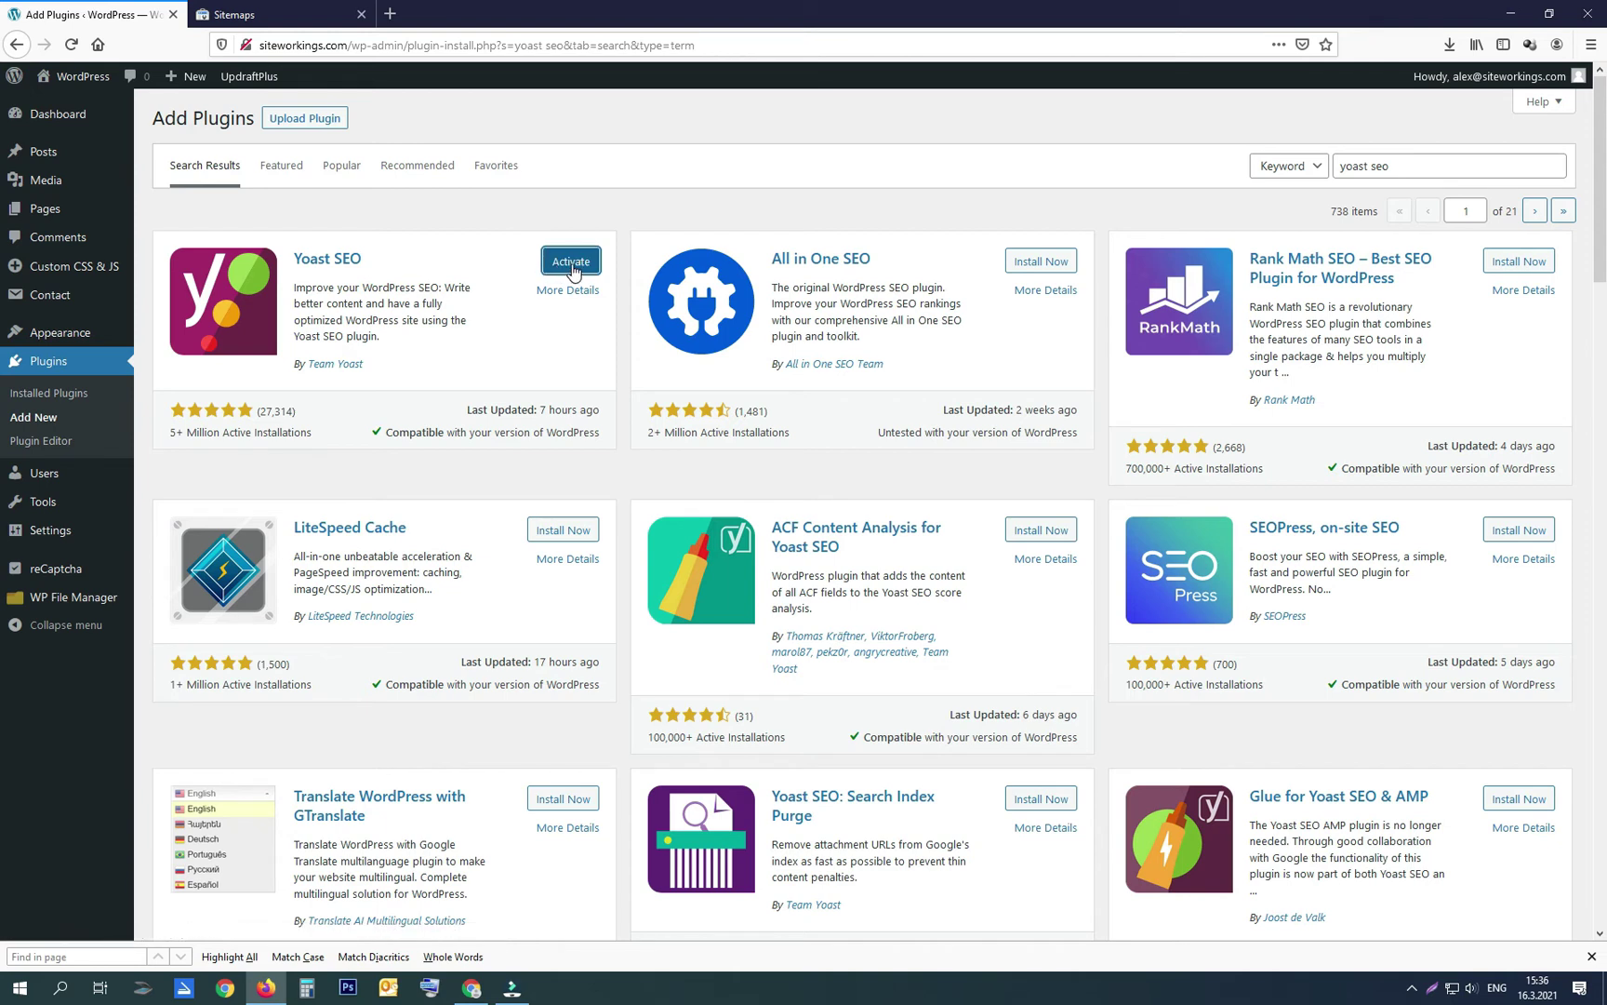
pyautogui.click(572, 267)
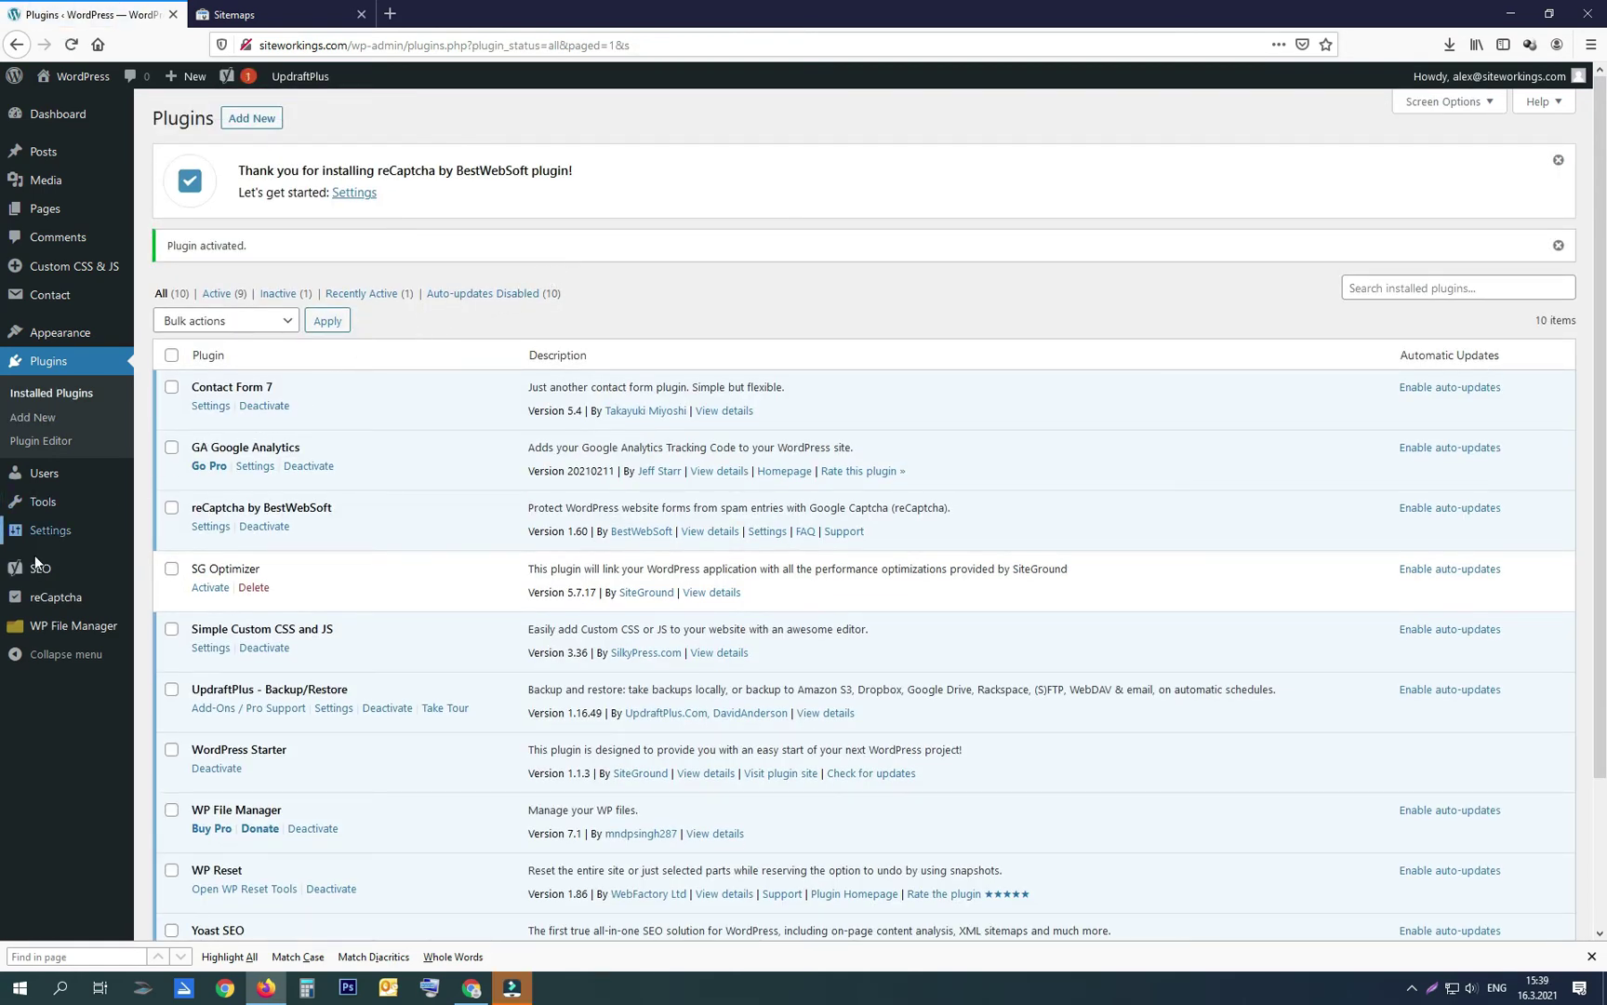
# Open Yoast SEO's generated XML sitemap from the XML sitemaps feature help
pyautogui.moveTo(28, 575)
pyautogui.click(167, 569)
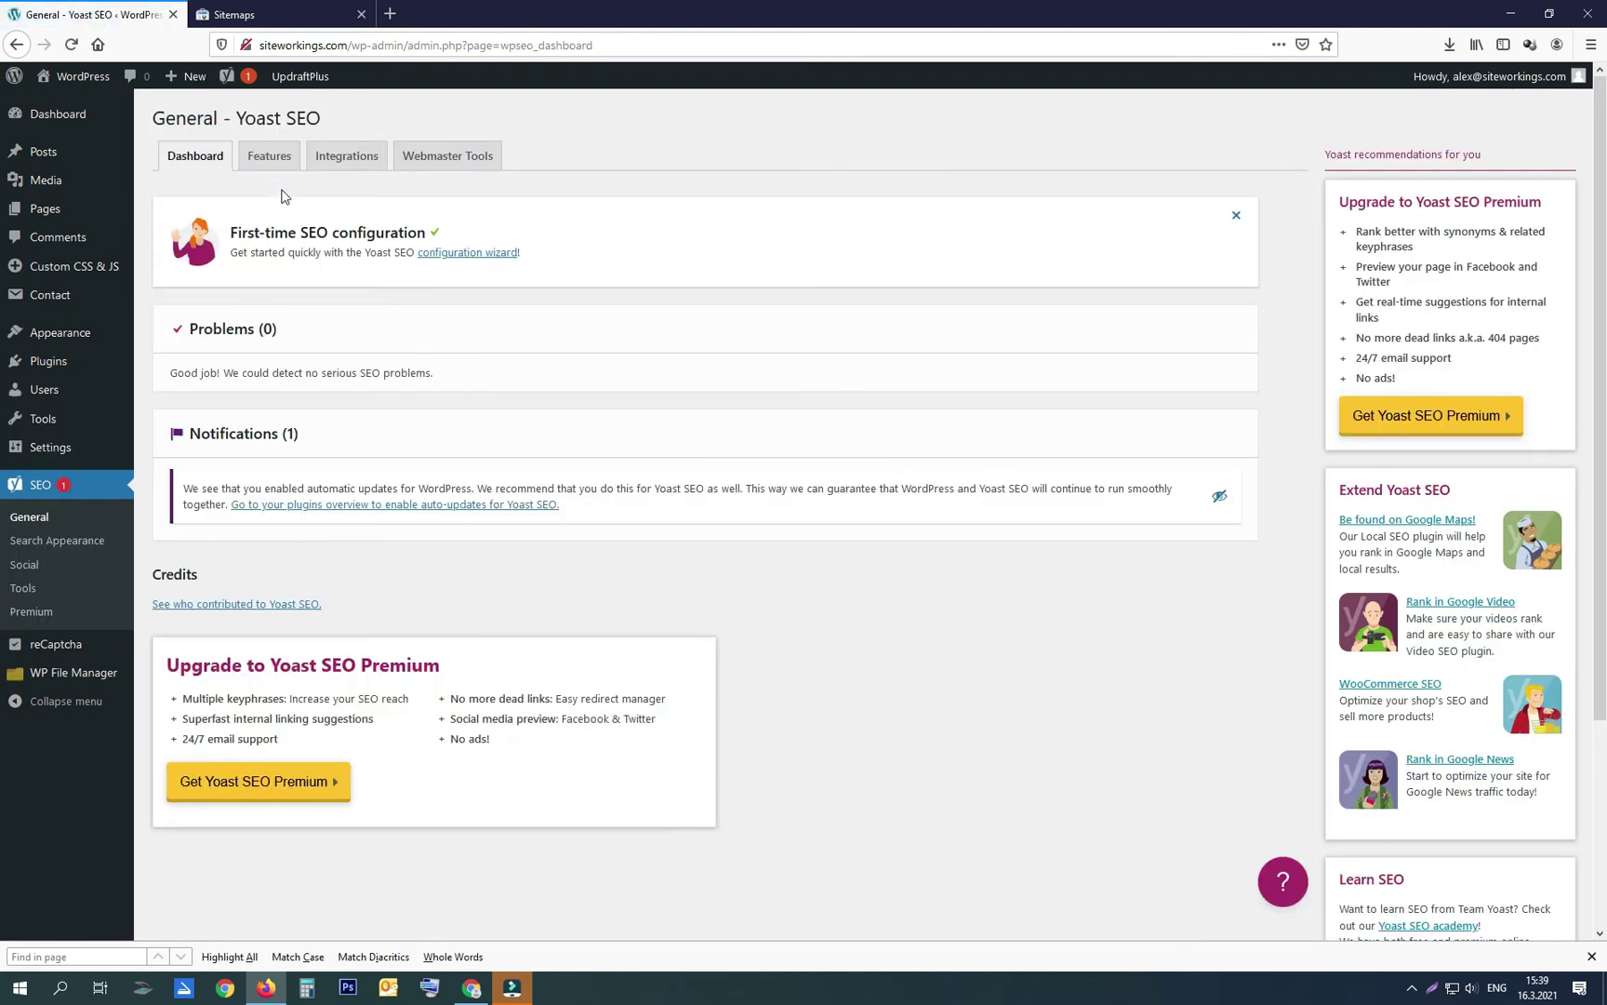
pyautogui.click(281, 167)
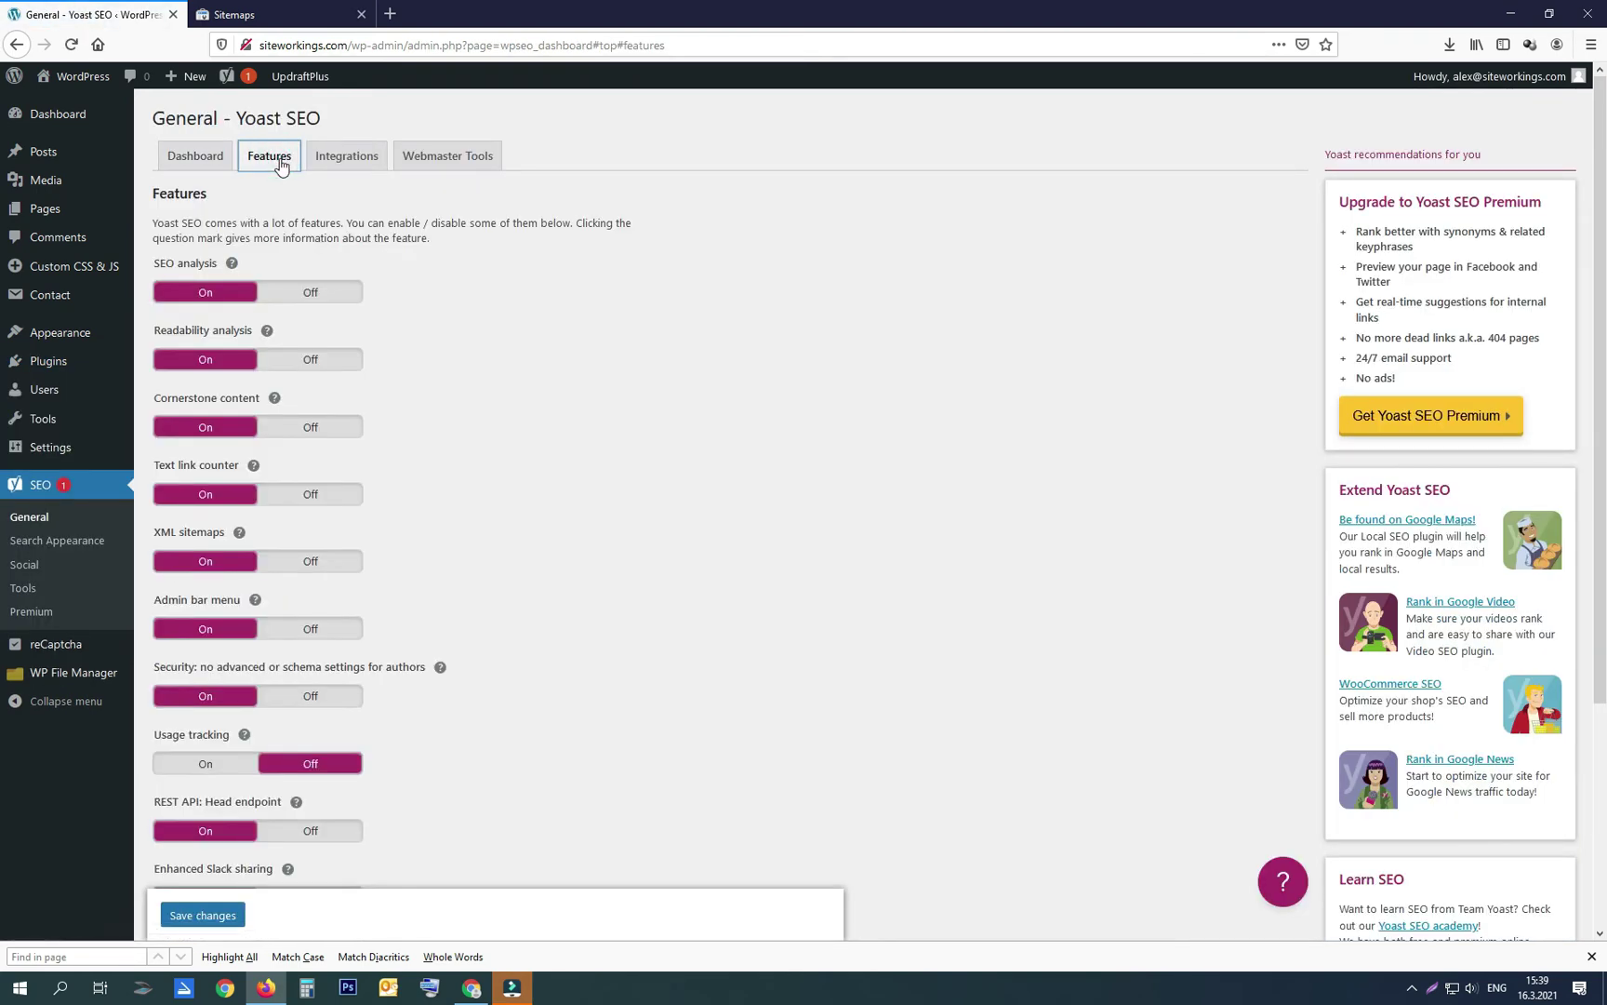
pyautogui.click(239, 533)
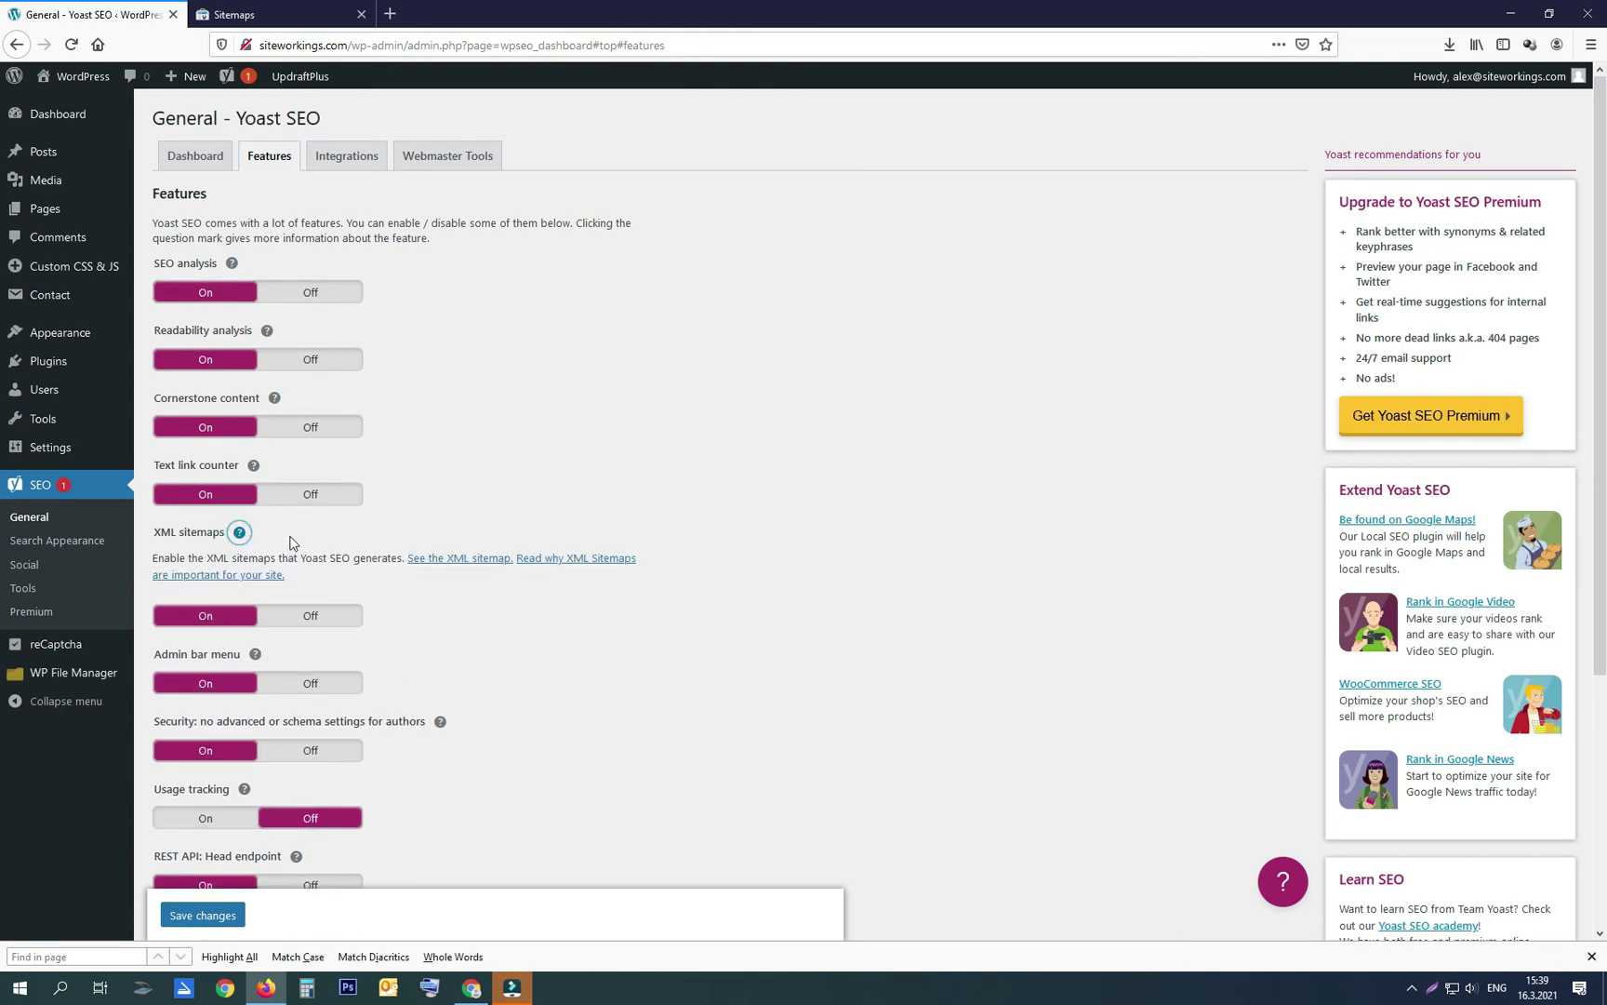
pyautogui.click(463, 561)
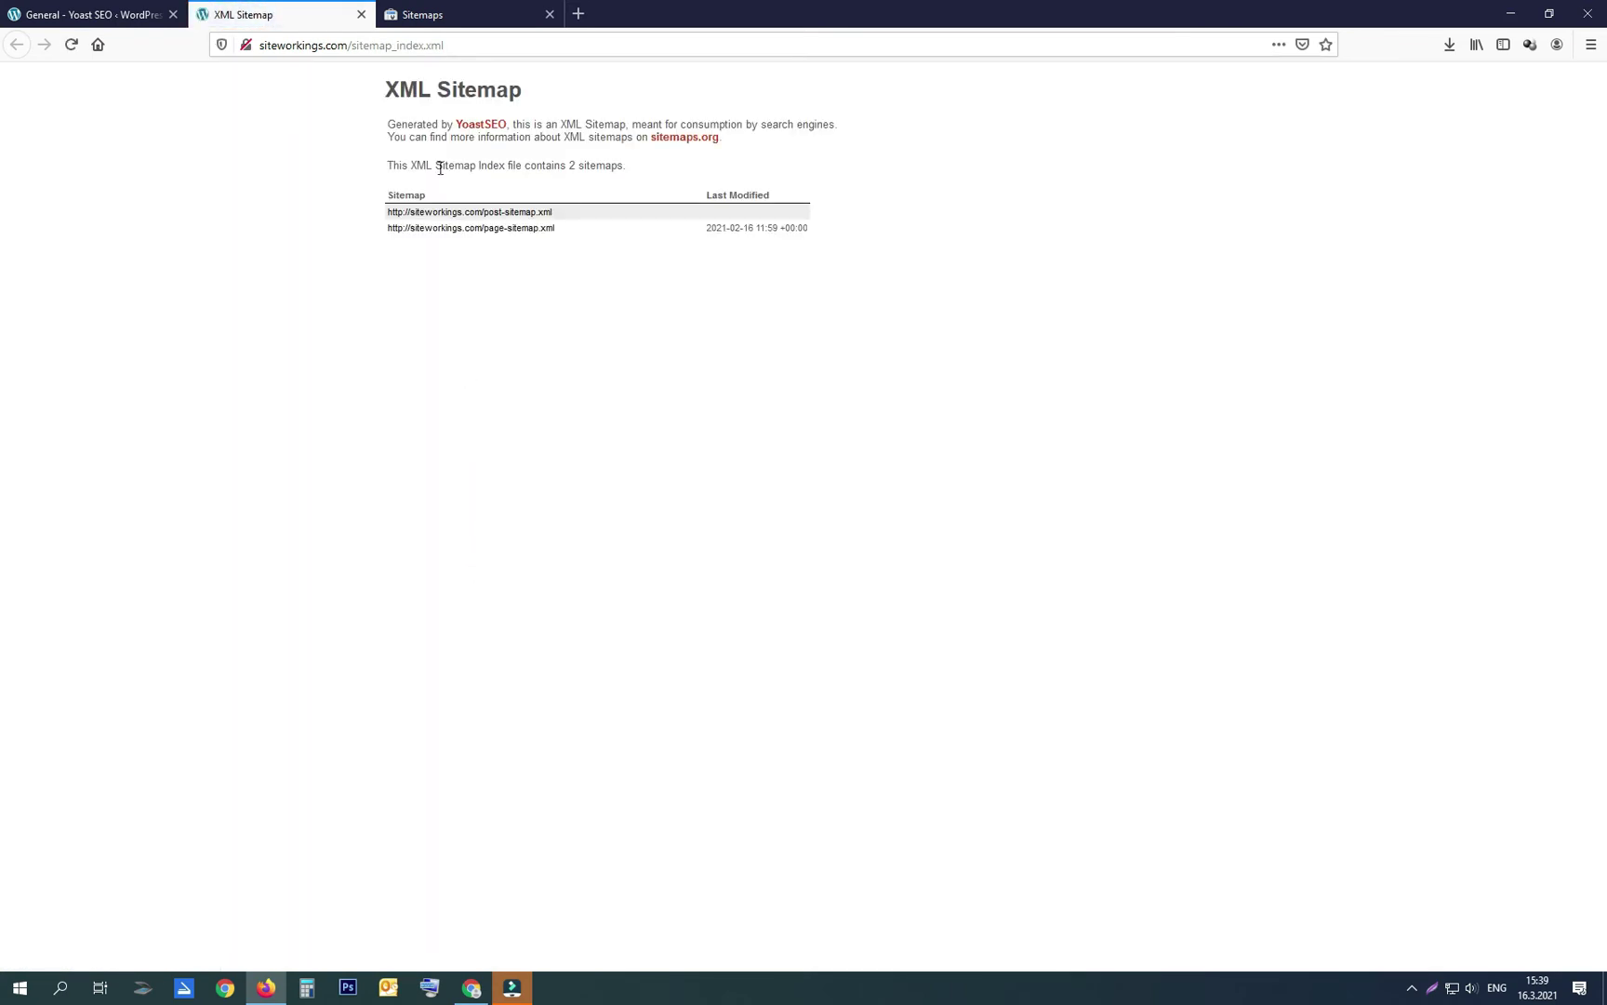
# Copy the sitemap_index.xml file name from the sitemap's address
pyautogui.moveTo(466, 45); pyautogui.dragTo(358, 54)
pyautogui.rightClick(379, 48)
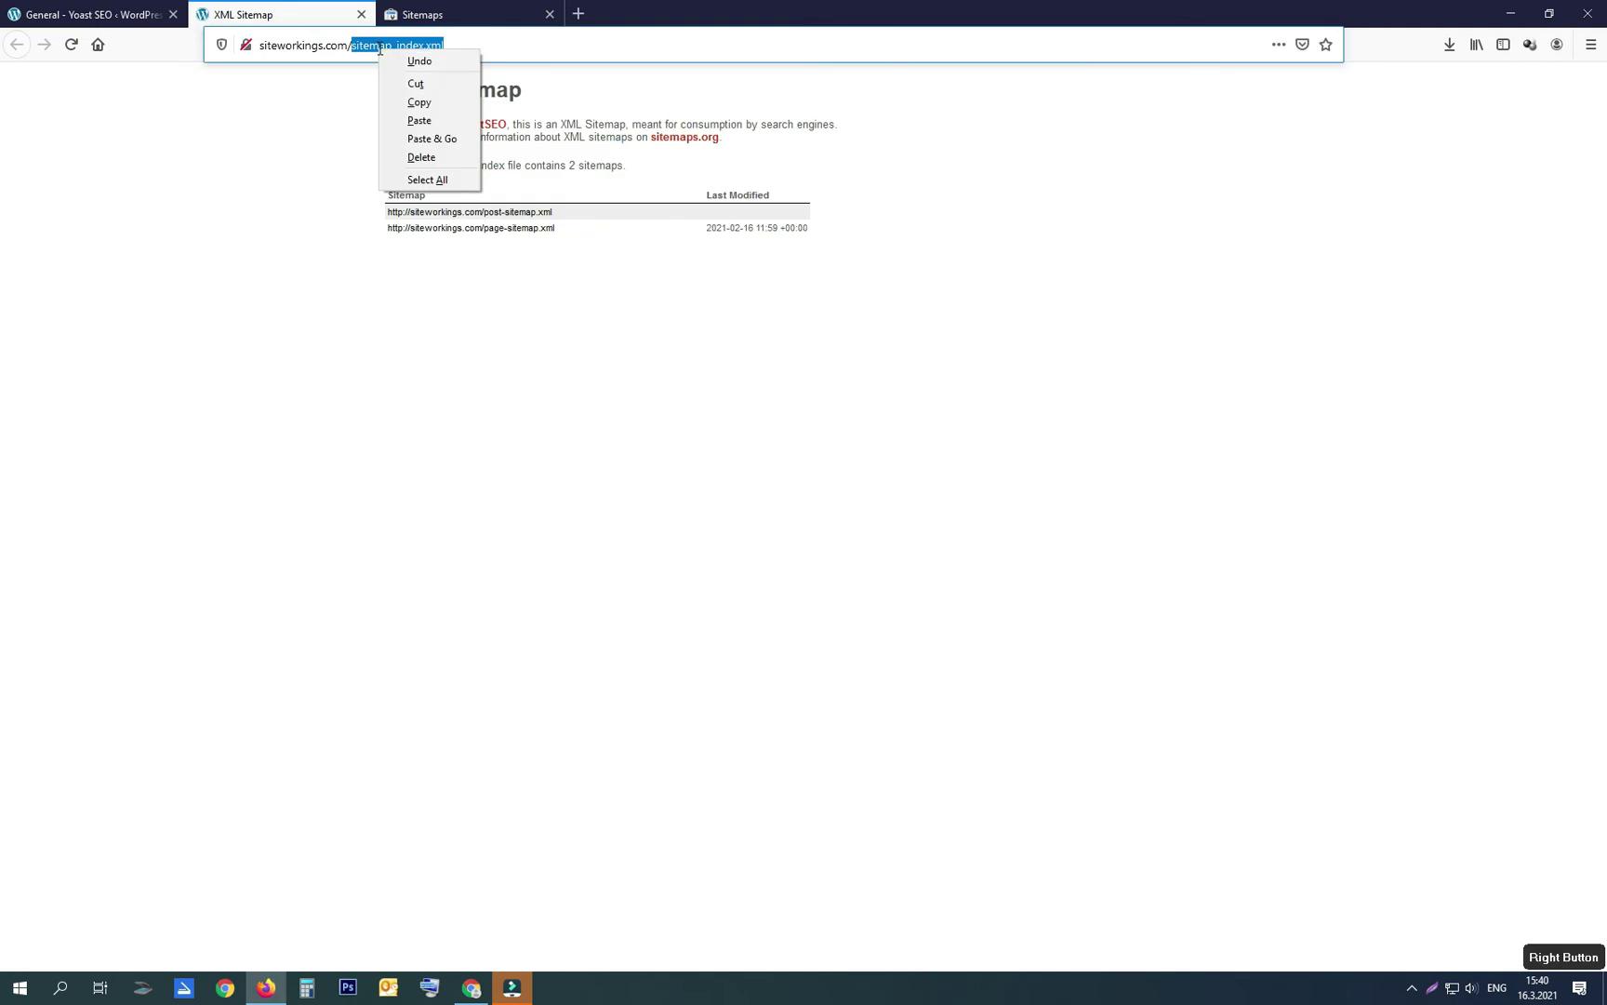
pyautogui.click(413, 100)
# Submit sitemap_index.xml on the Search Console Sitemaps page and dismiss the success message
pyautogui.click(453, 17)
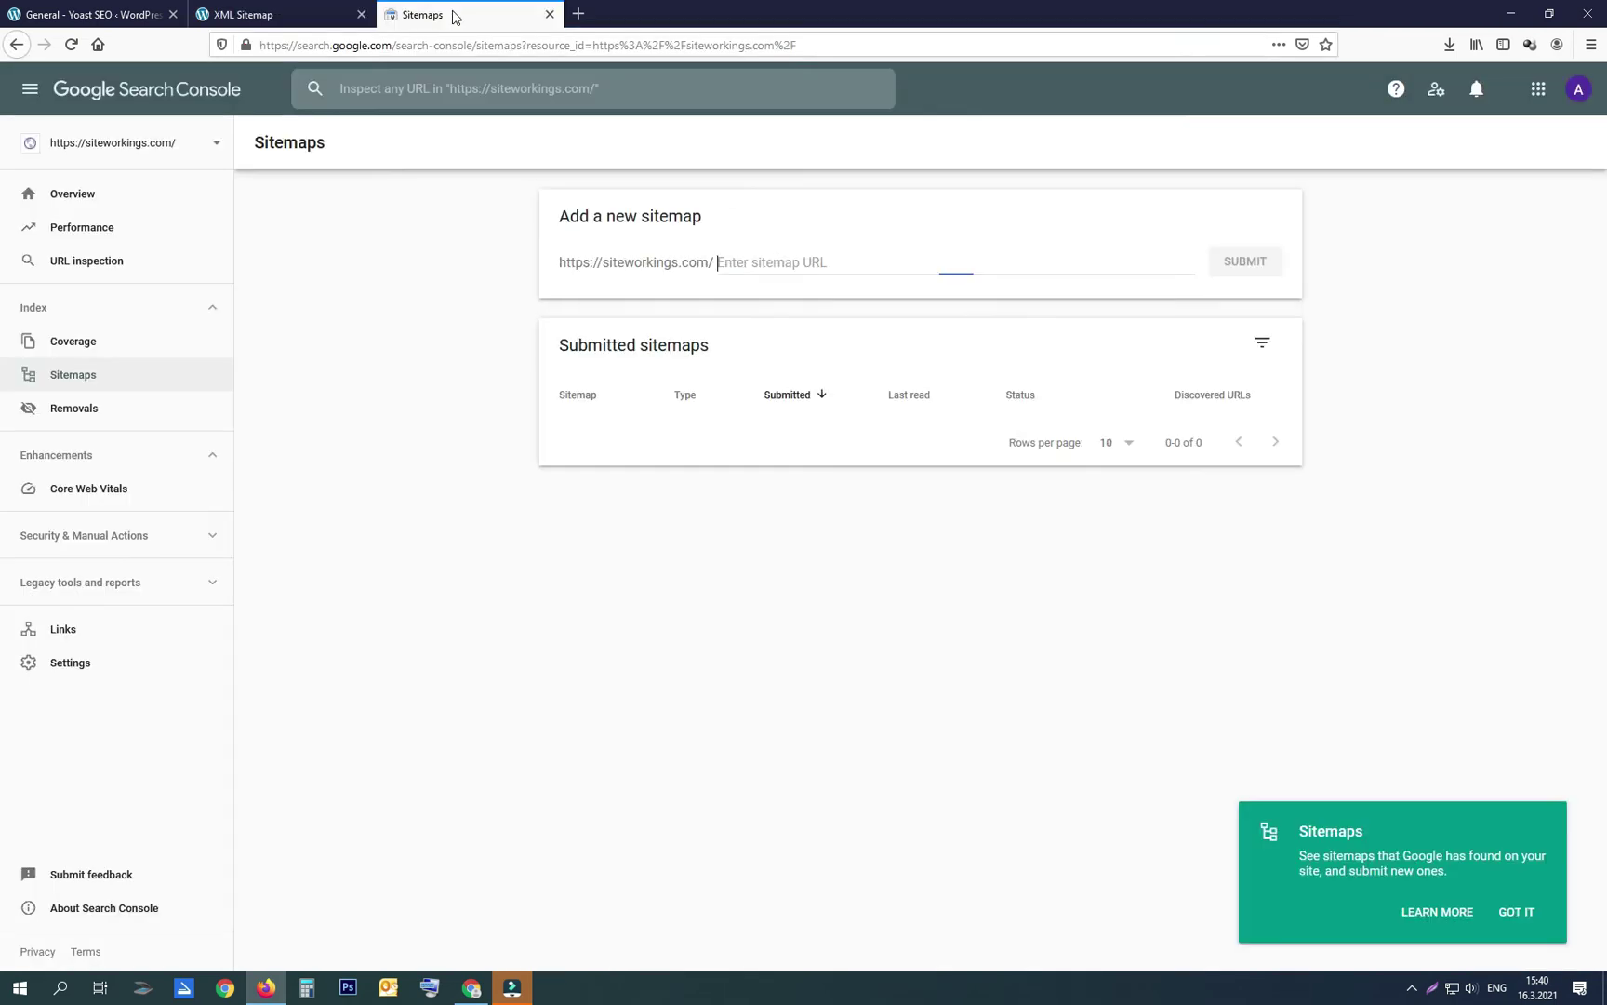
pyautogui.rightClick(747, 257)
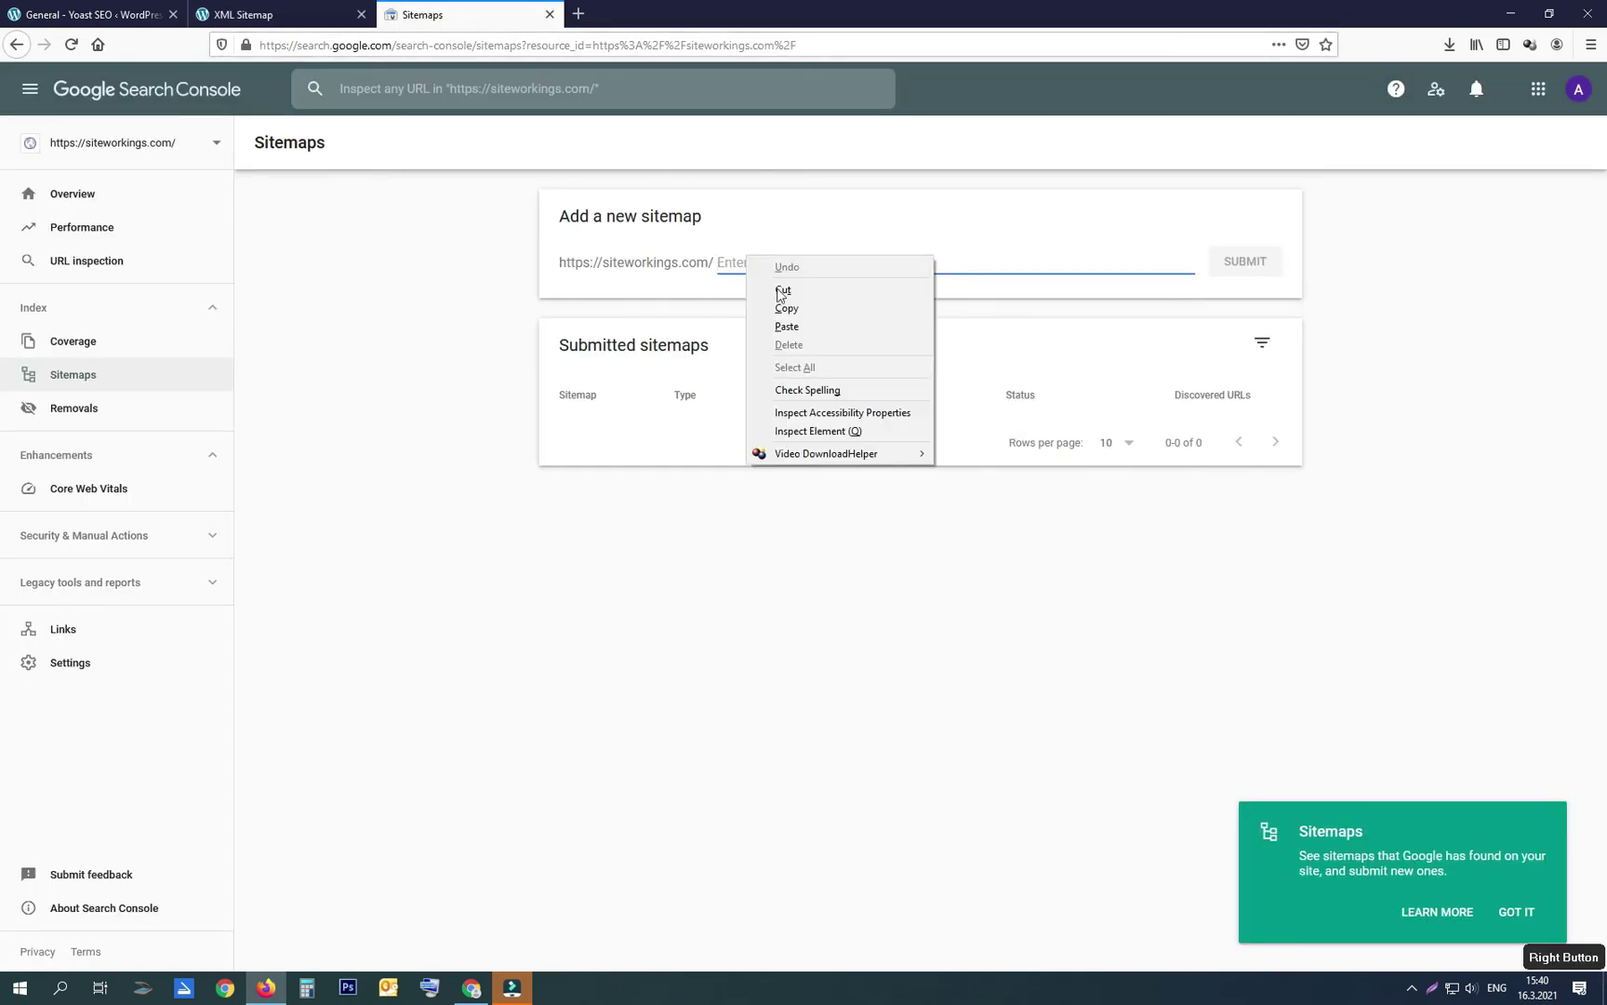
pyautogui.click(787, 323)
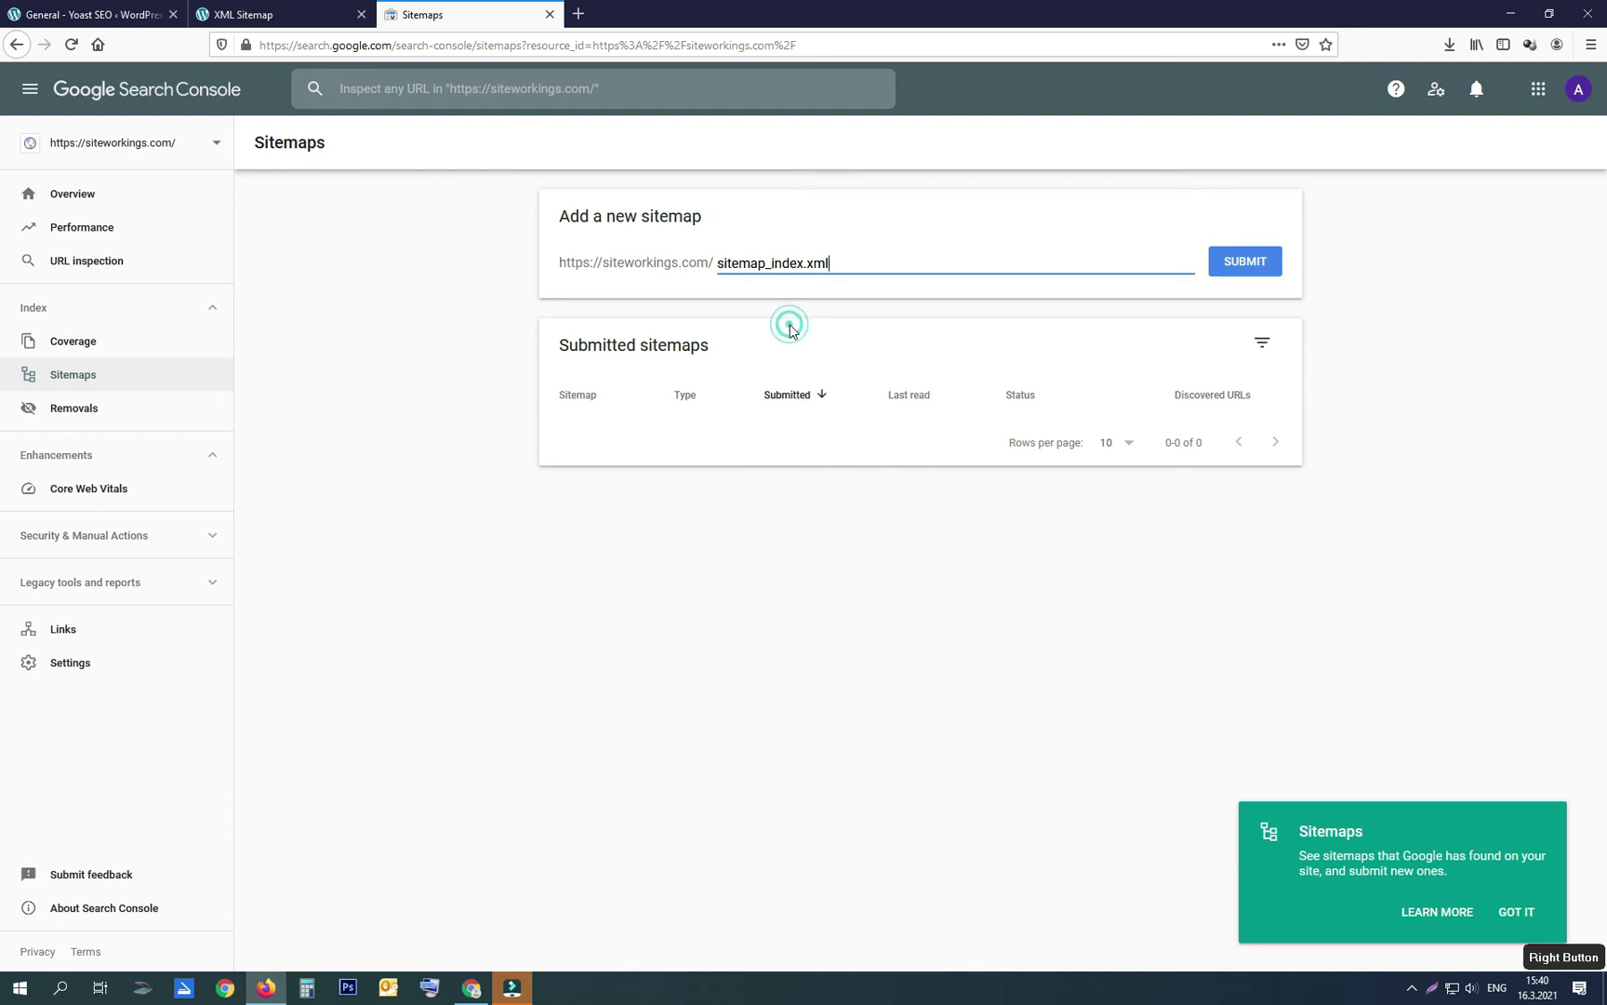
pyautogui.click(1266, 273)
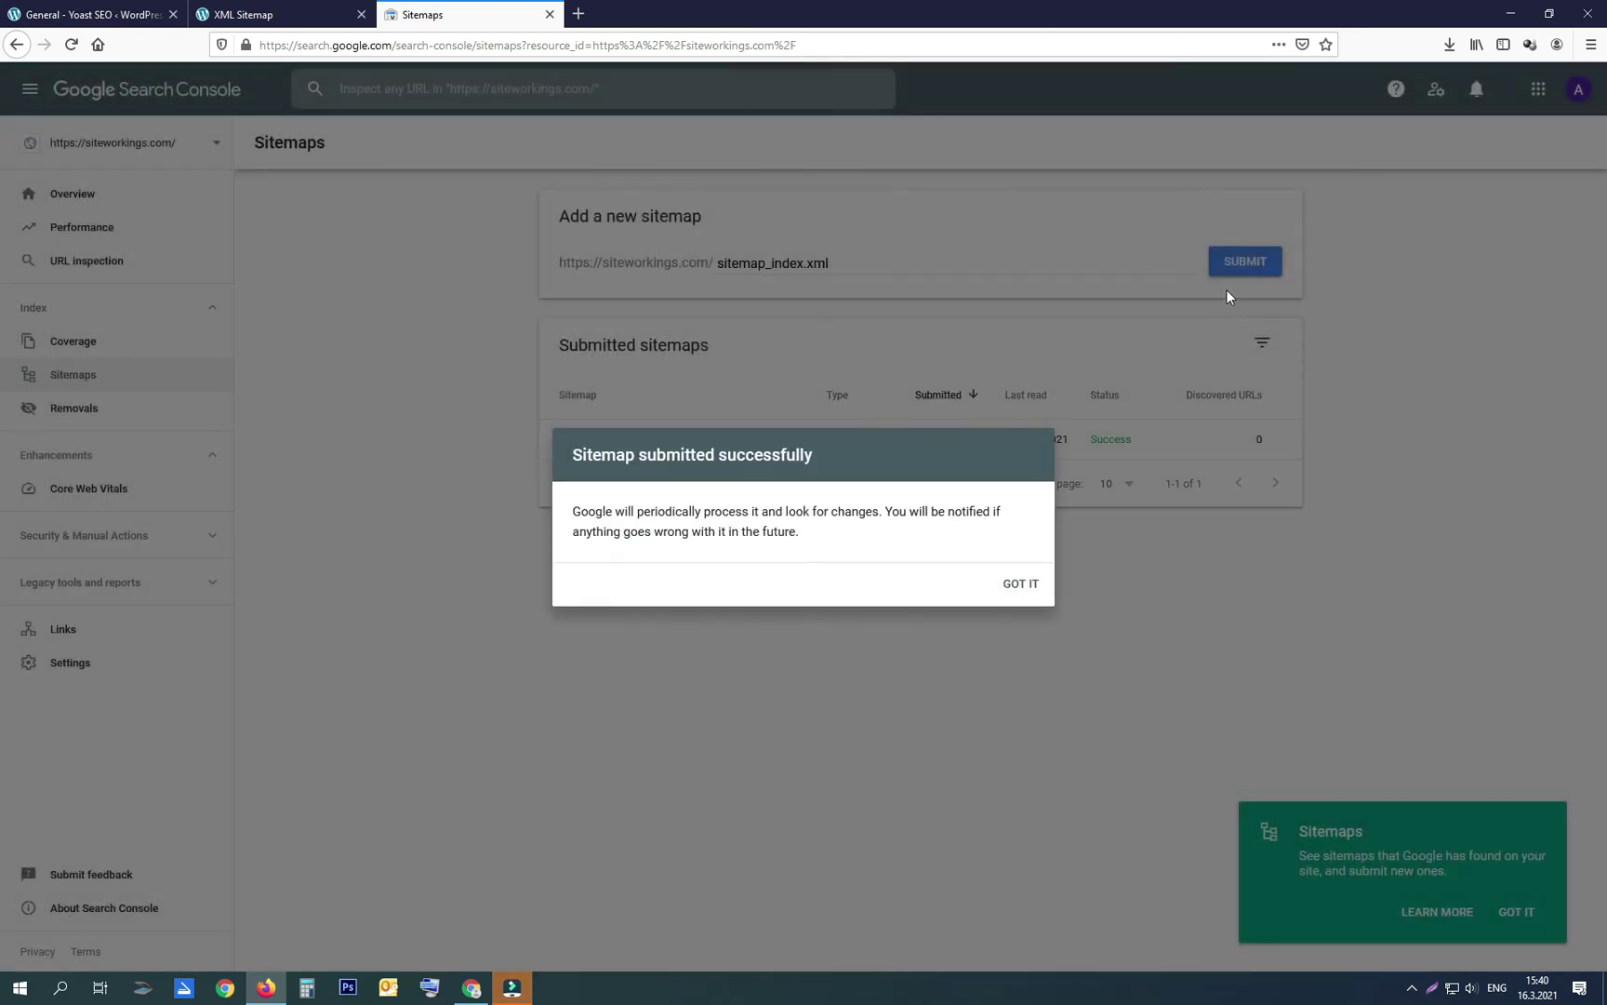
pyautogui.click(1024, 583)
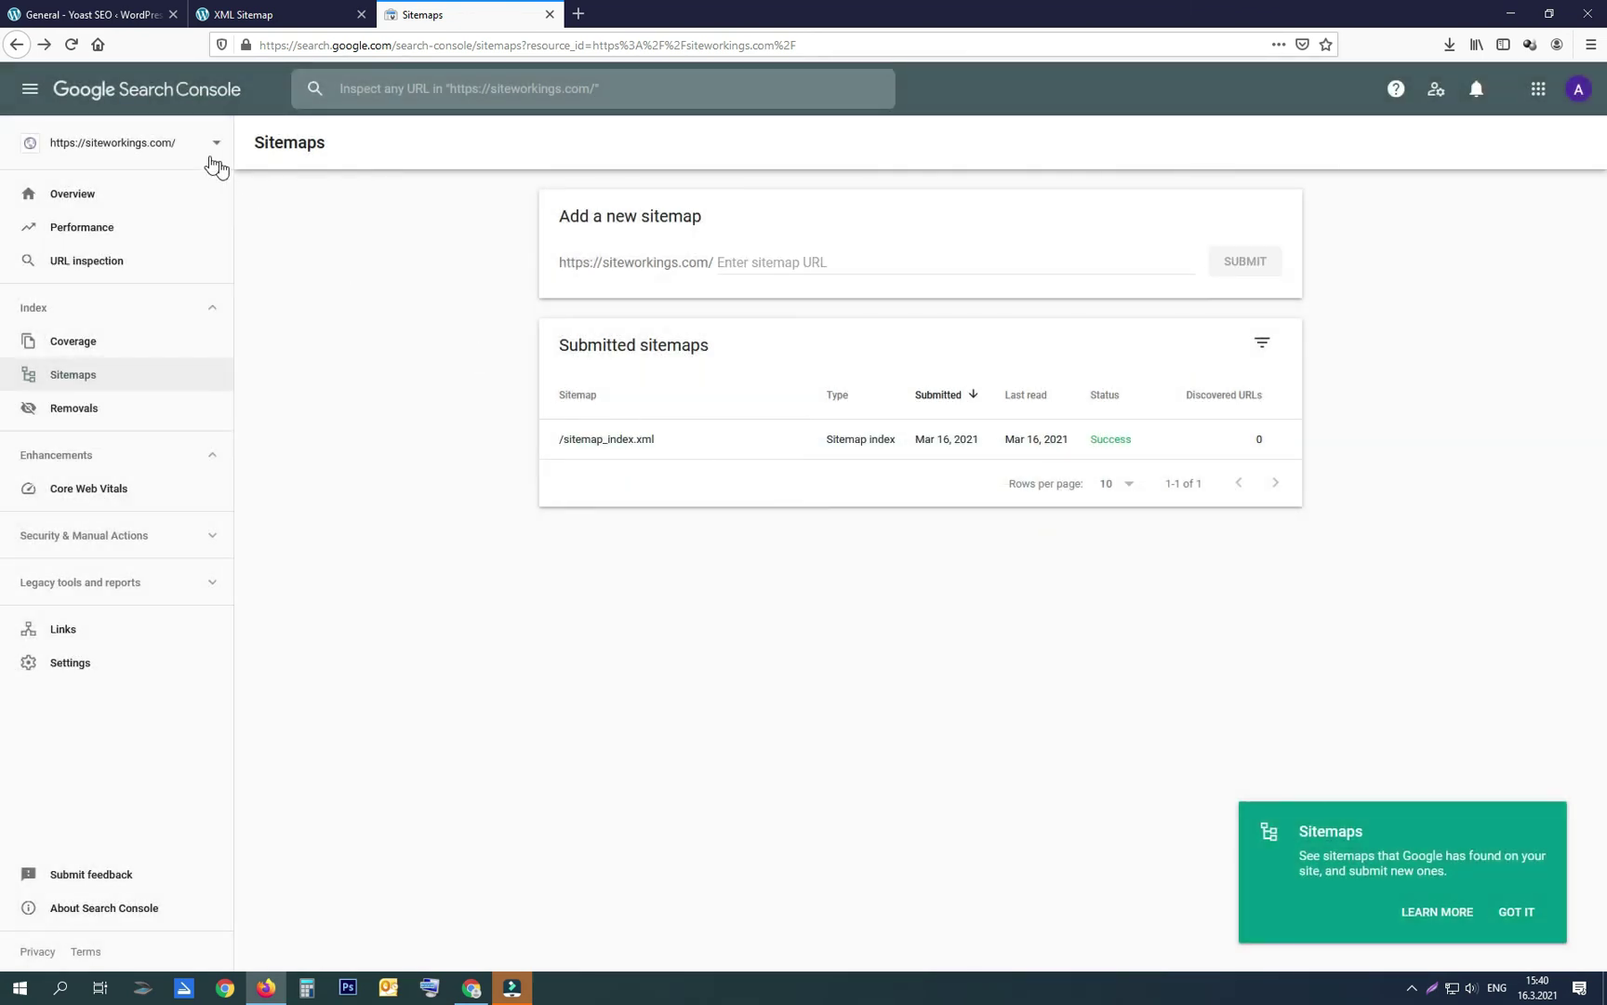
pyautogui.click(174, 147)
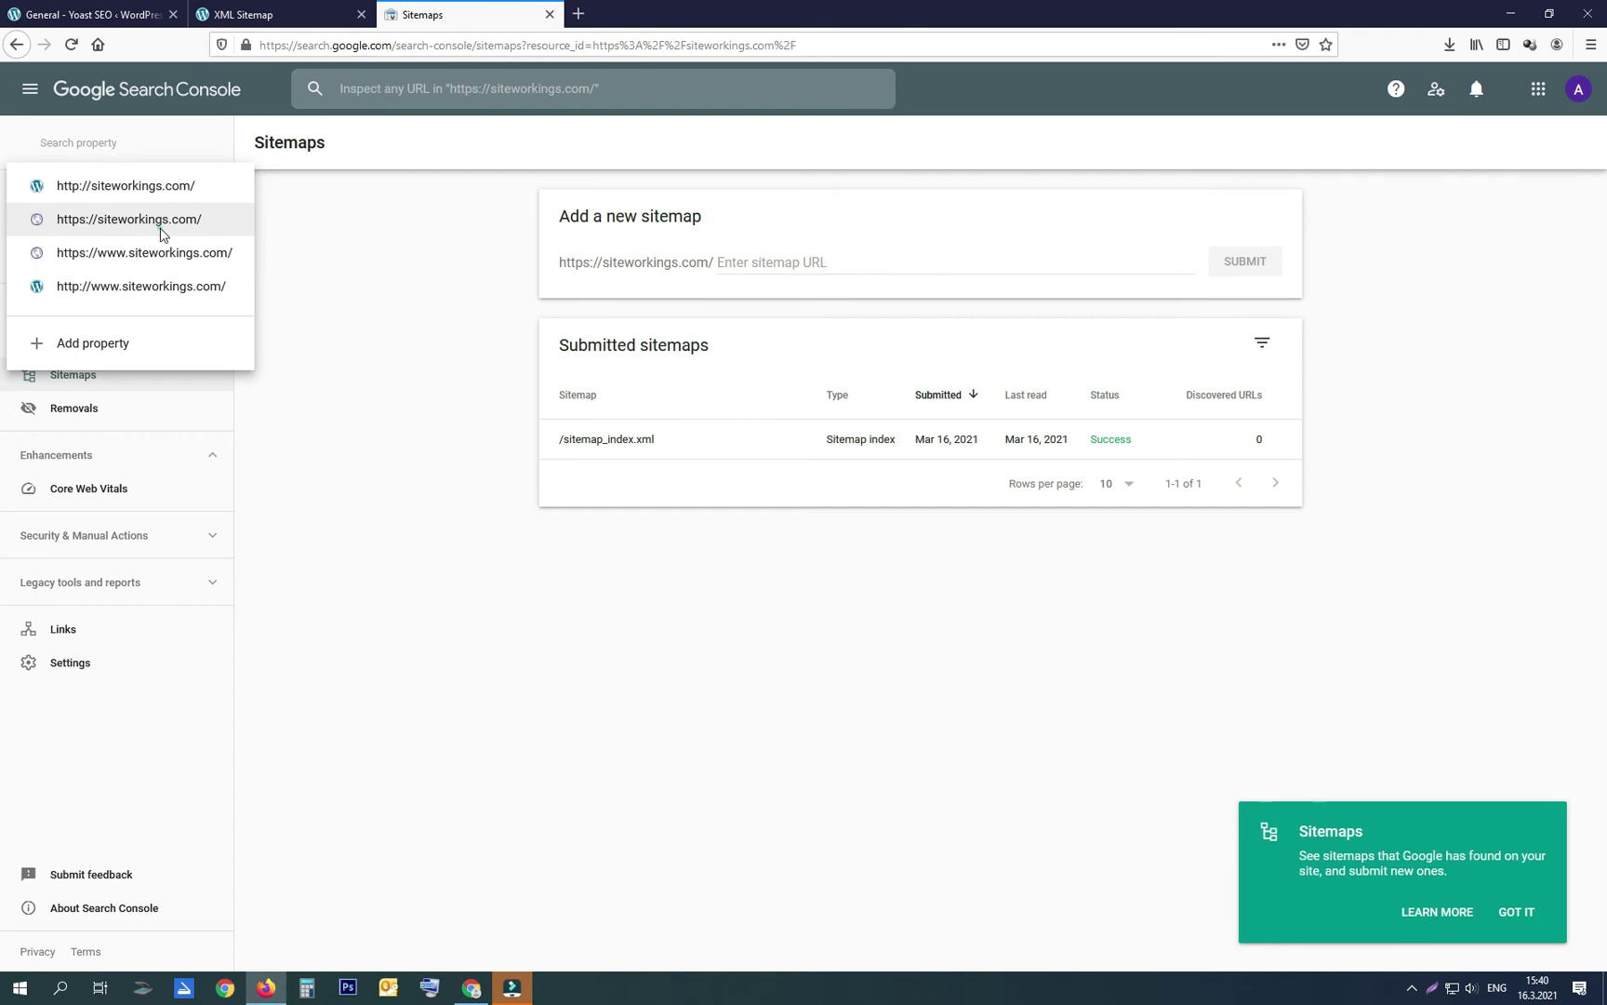